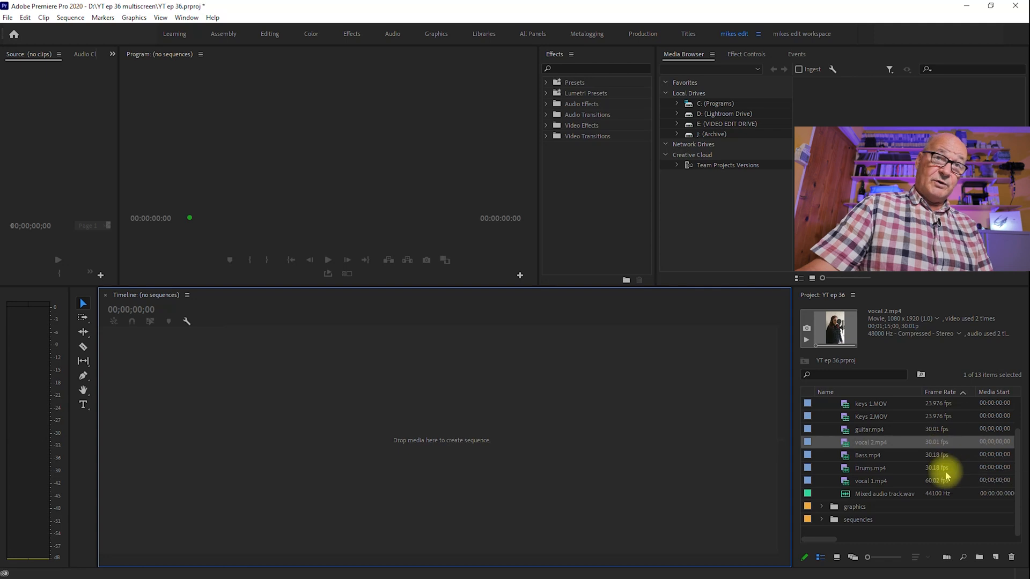
- Create a sequence from guitar.mp4 and delete the guitar clip from its timeline
{"action": "left_click", "coordinate": [596, 487]}
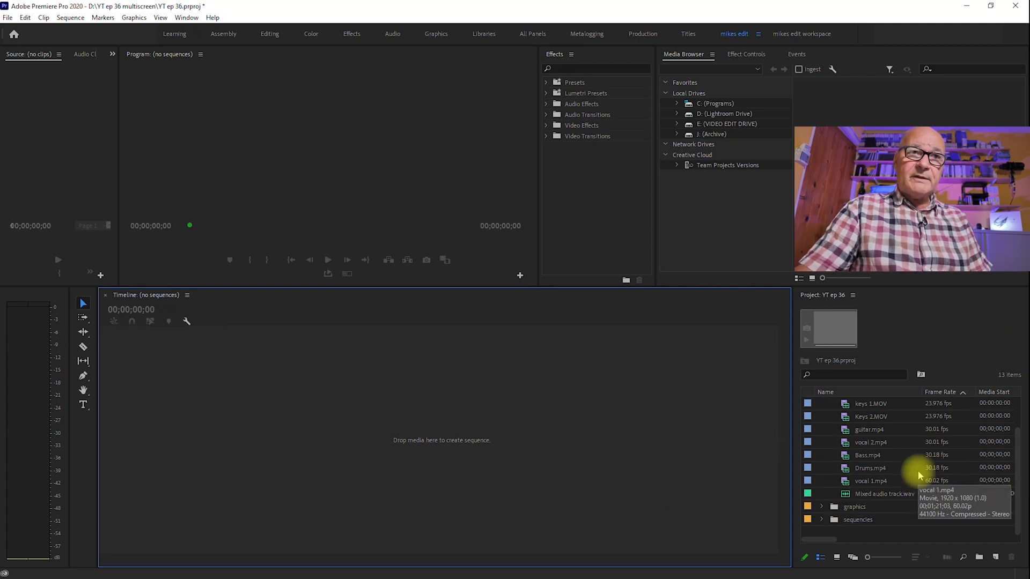
{"action": "left_click_drag", "start_coordinate": [858, 436], "coordinate": [424, 444]}
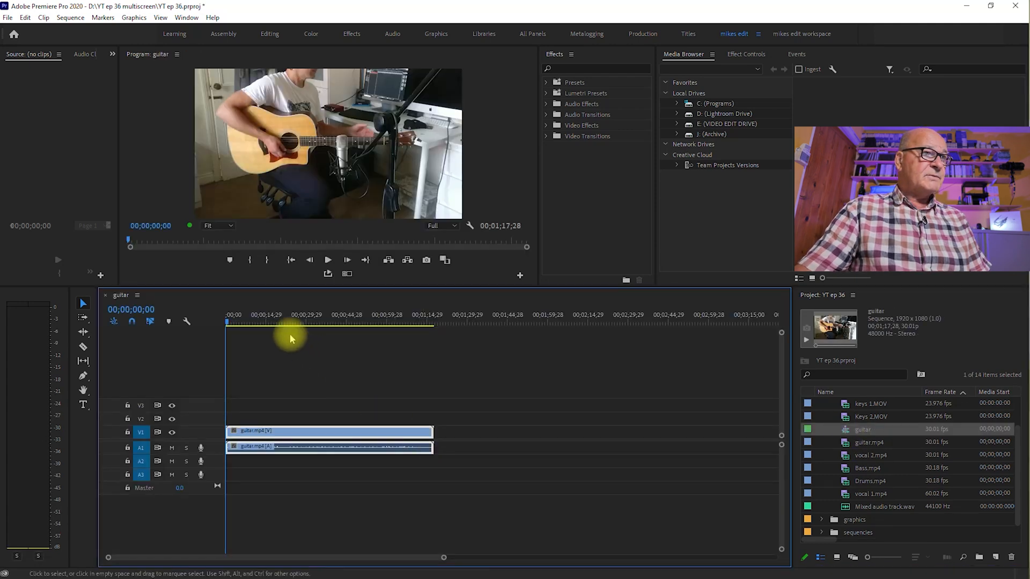
{"action": "left_click", "coordinate": [376, 320]}
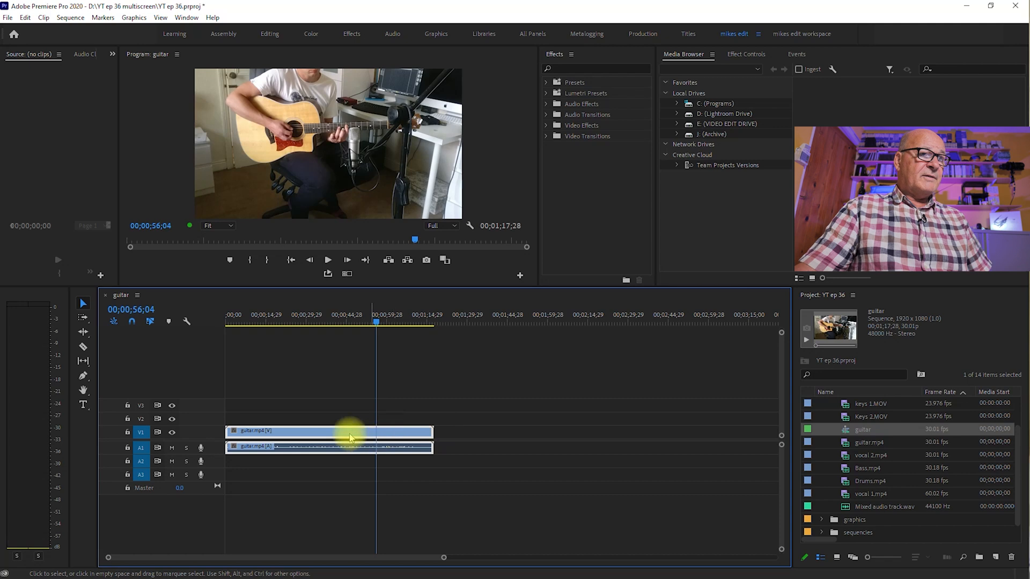
{"action": "key", "text": "Delete"}
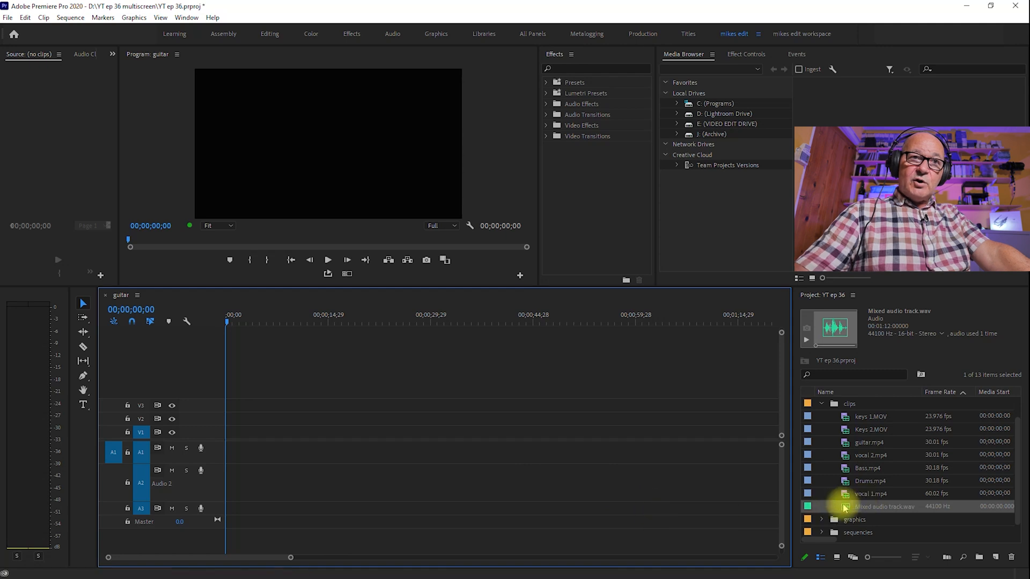
- Place Mixed audio track.wav on audio track A1, starting at 00;00;03;01
{"action": "mouse_move", "coordinate": [846, 508]}
{"action": "left_mouse_down"}
{"action": "mouse_move", "coordinate": [841, 496]}
{"action": "mouse_move", "coordinate": [386, 448]}
{"action": "mouse_move", "coordinate": [242, 448]}
{"action": "left_mouse_up"}
{"action": "left_click", "coordinate": [241, 321]}
{"action": "mouse_move", "coordinate": [361, 457]}
{"action": "left_mouse_down"}
{"action": "mouse_move", "coordinate": [311, 459]}
{"action": "mouse_move", "coordinate": [363, 458]}
{"action": "left_mouse_up"}
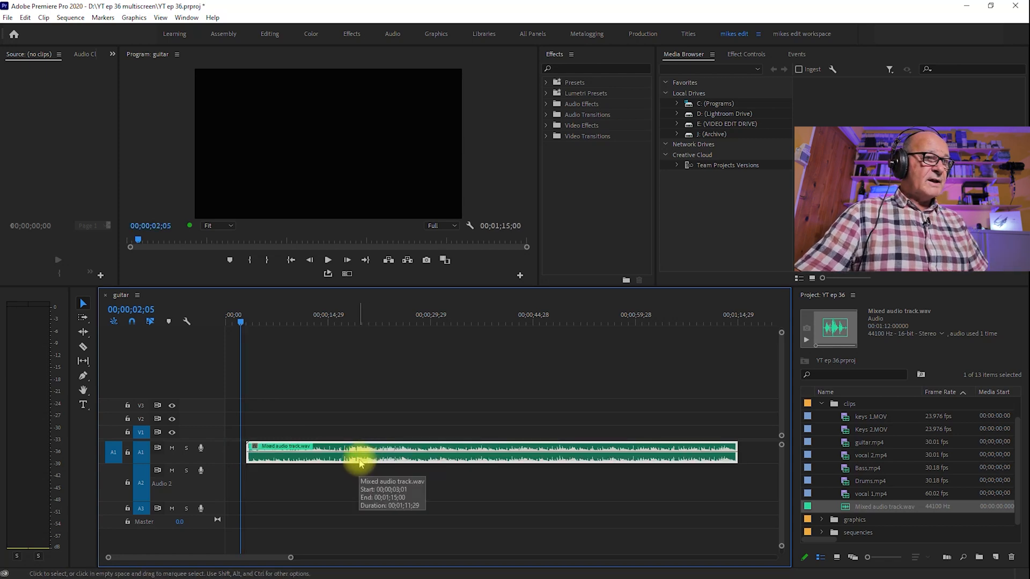
- Play the opening of the mixed audio track to find its first clear drum beat
{"action": "key", "text": "space"}
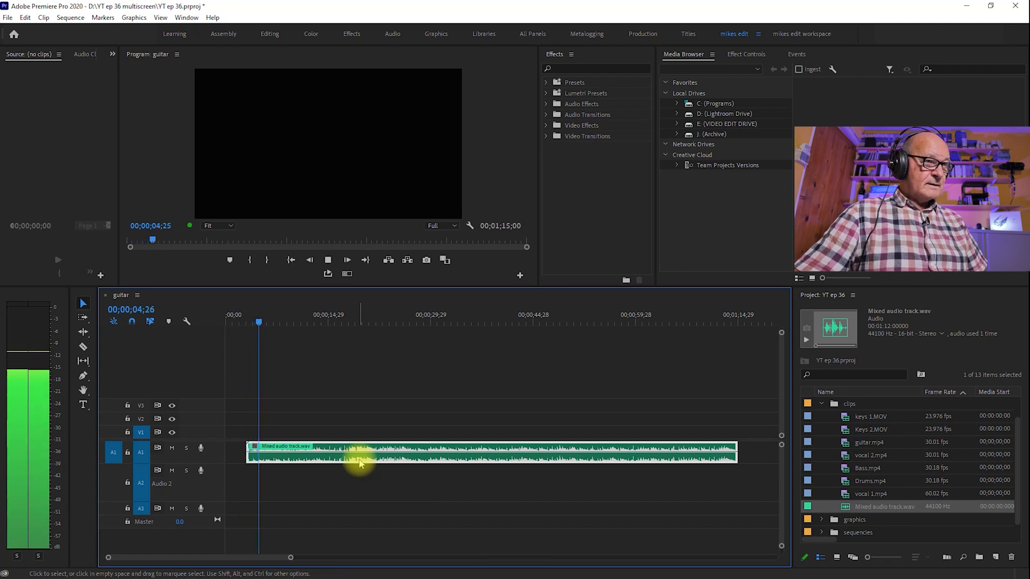
{"action": "key", "text": "space"}
{"action": "key", "text": "equal"}
{"action": "key", "text": "equal"}
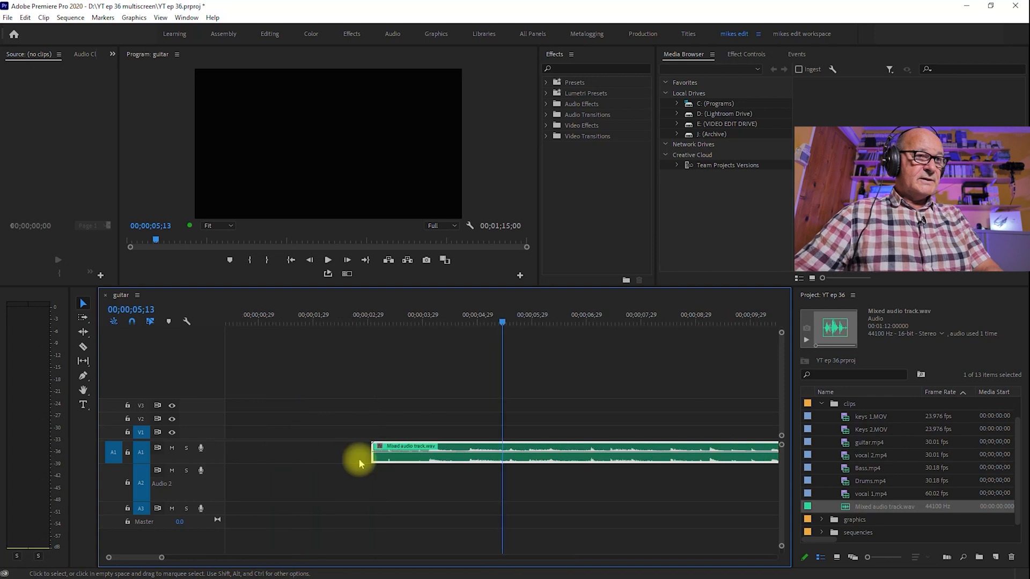
{"action": "left_click", "coordinate": [374, 320]}
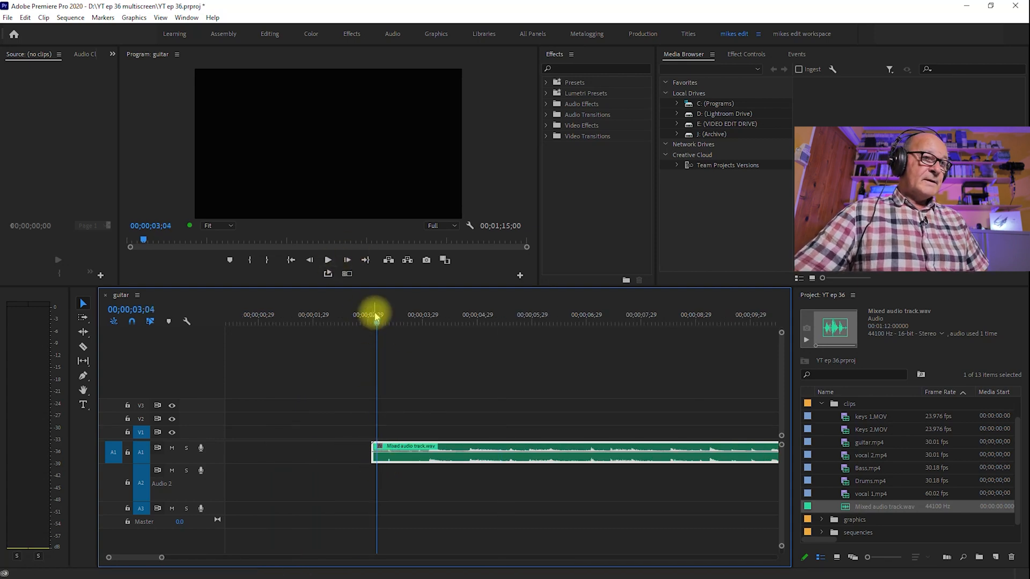
{"action": "key", "text": "space"}
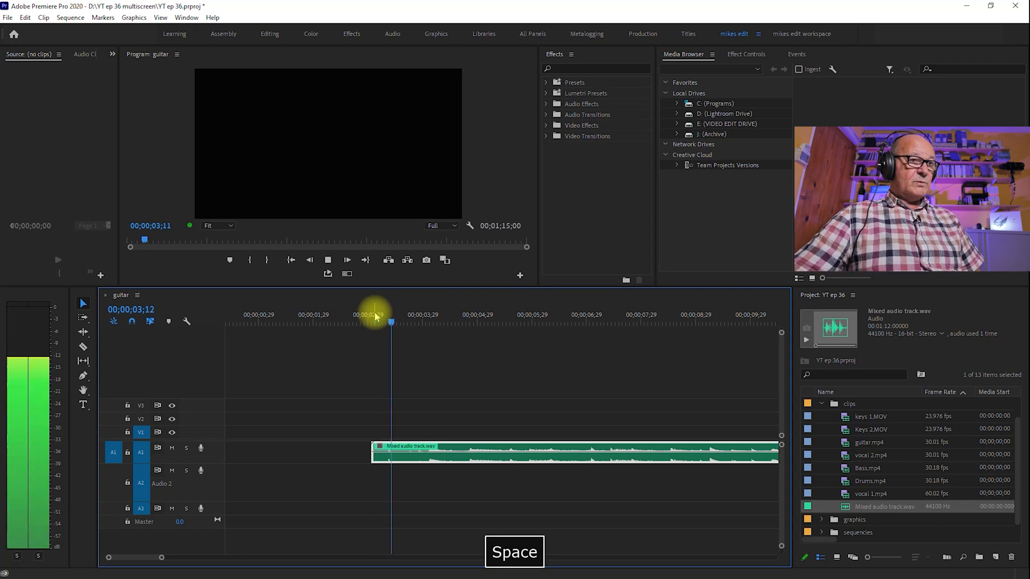
{"action": "key", "text": "space"}
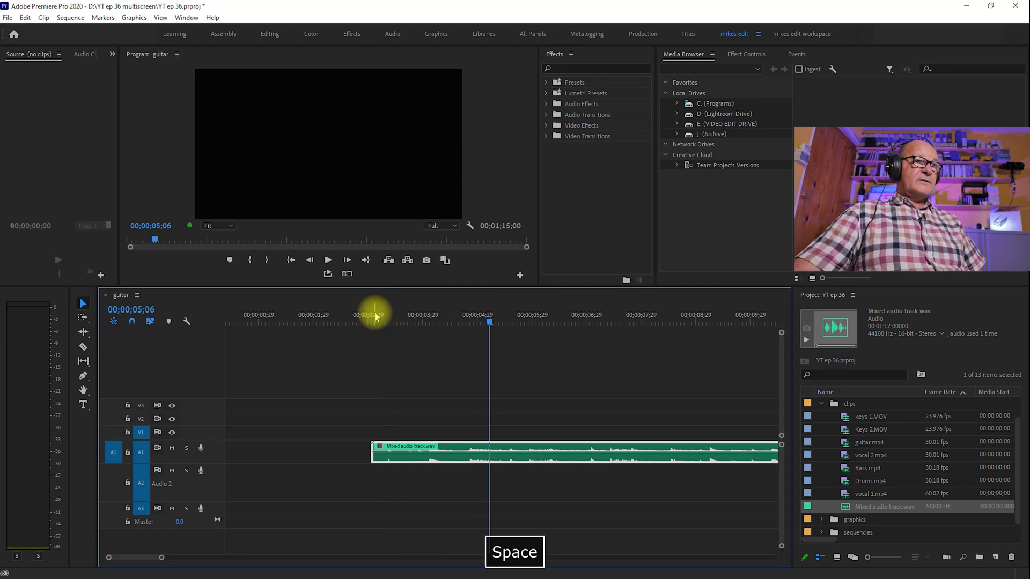
- Add a sequence marker on the drum beat at 00;00;04;25
{"action": "left_click_drag", "start_coordinate": [430, 316], "coordinate": [470, 318]}
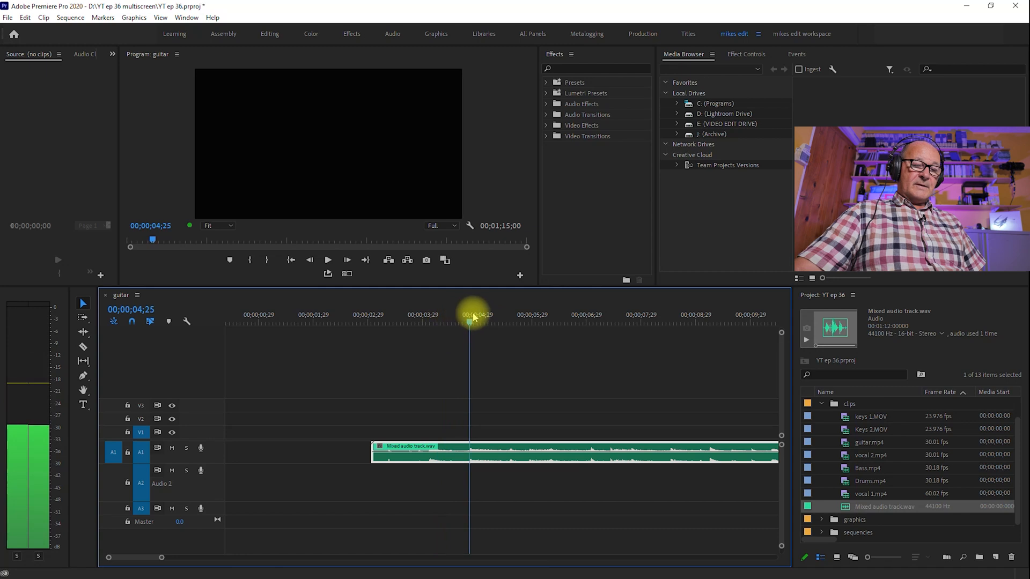
{"action": "key", "text": "Right"}
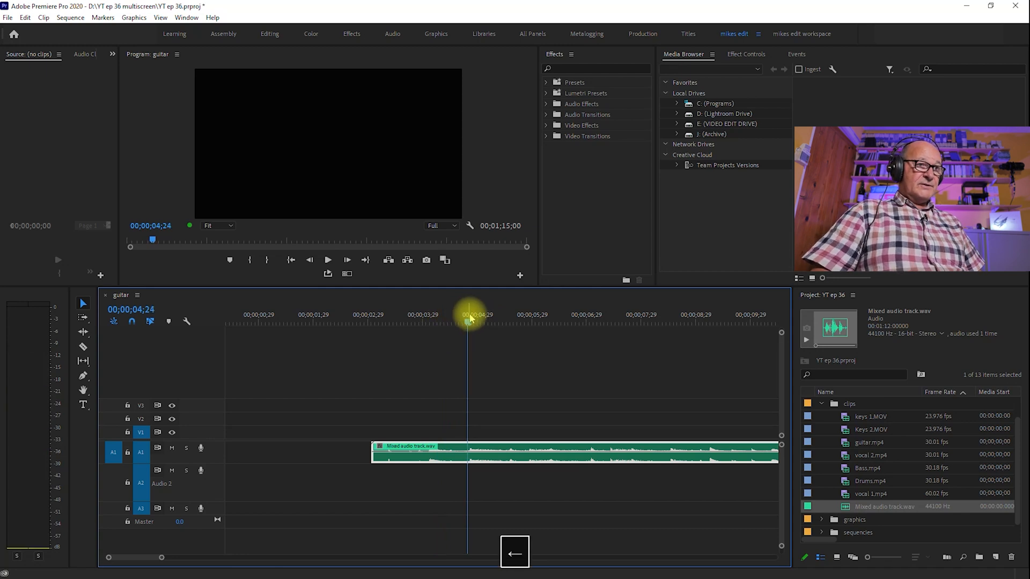
{"action": "key", "text": "Left"}
{"action": "key", "text": "Left"}
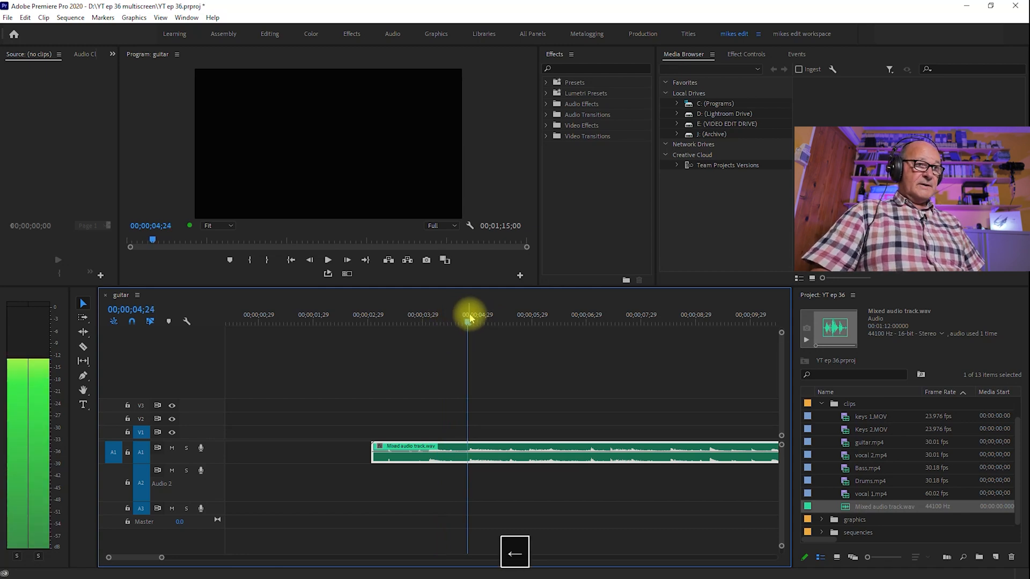
{"action": "left_click", "coordinate": [470, 317]}
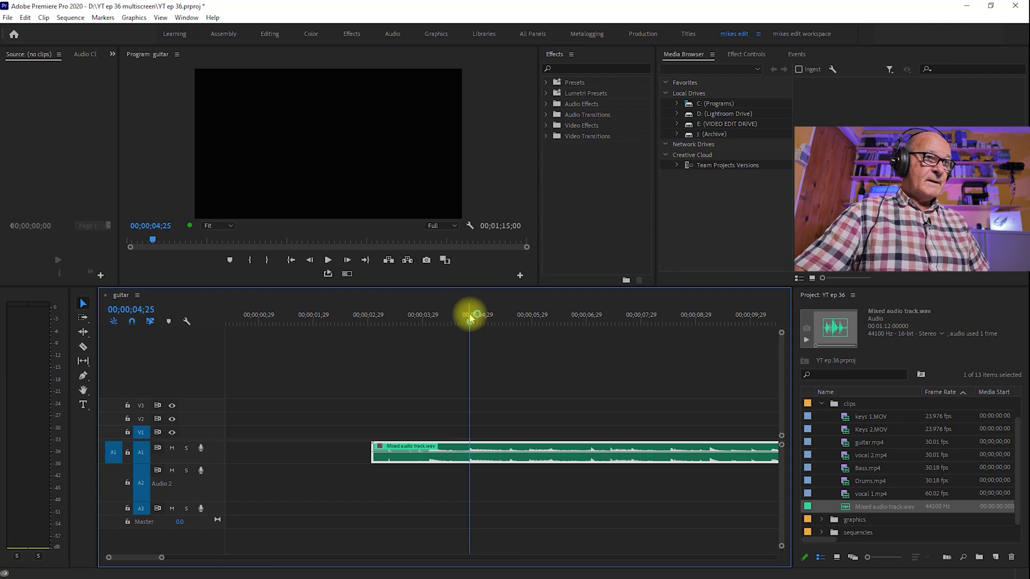
{"action": "left_click", "coordinate": [510, 352]}
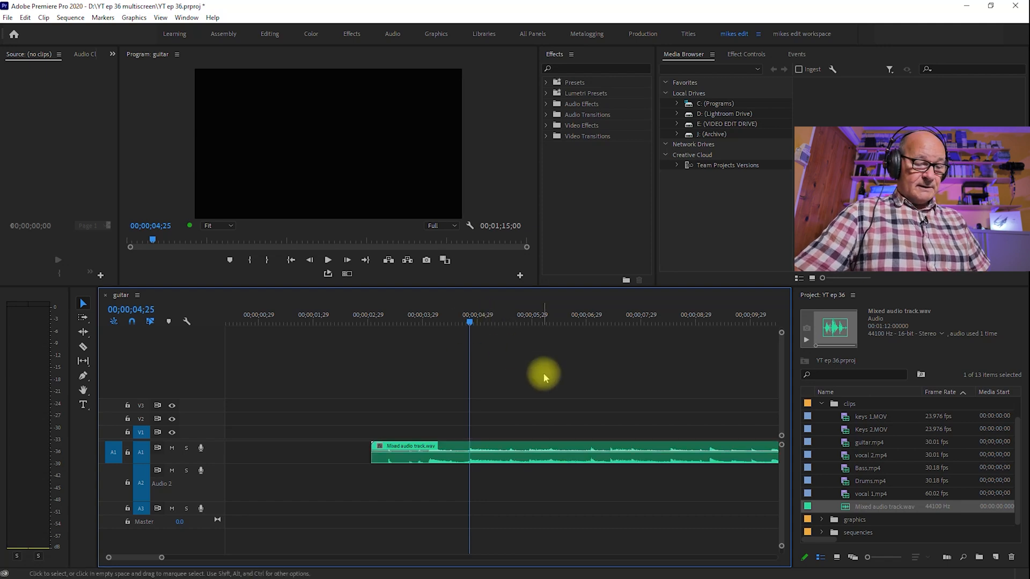
{"action": "key", "text": "m"}
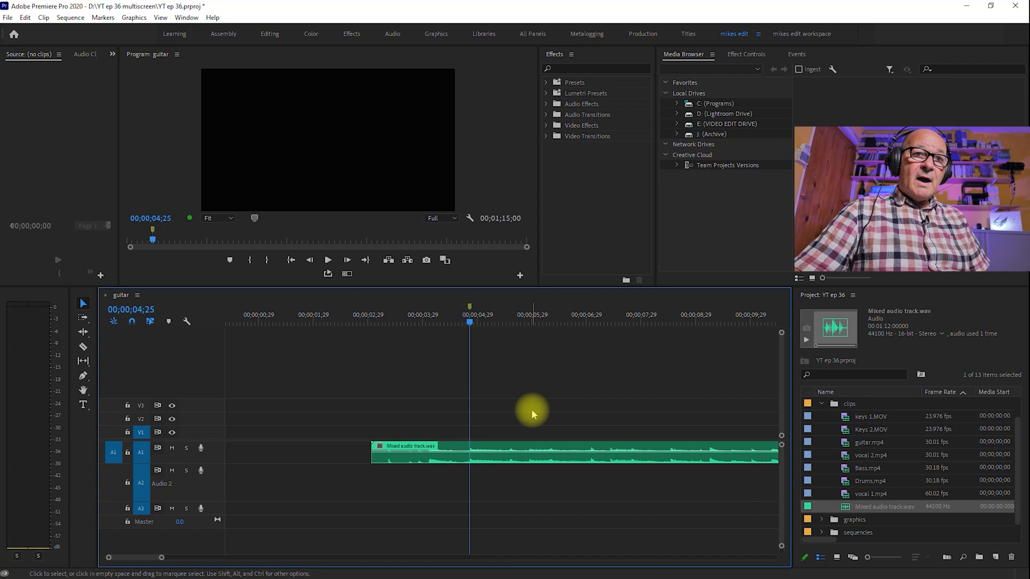
- Place Drums.mp4 on V1 and A1 just after the end of the mixed audio track
{"action": "left_click", "coordinate": [847, 484]}
{"action": "key", "text": "backslash"}
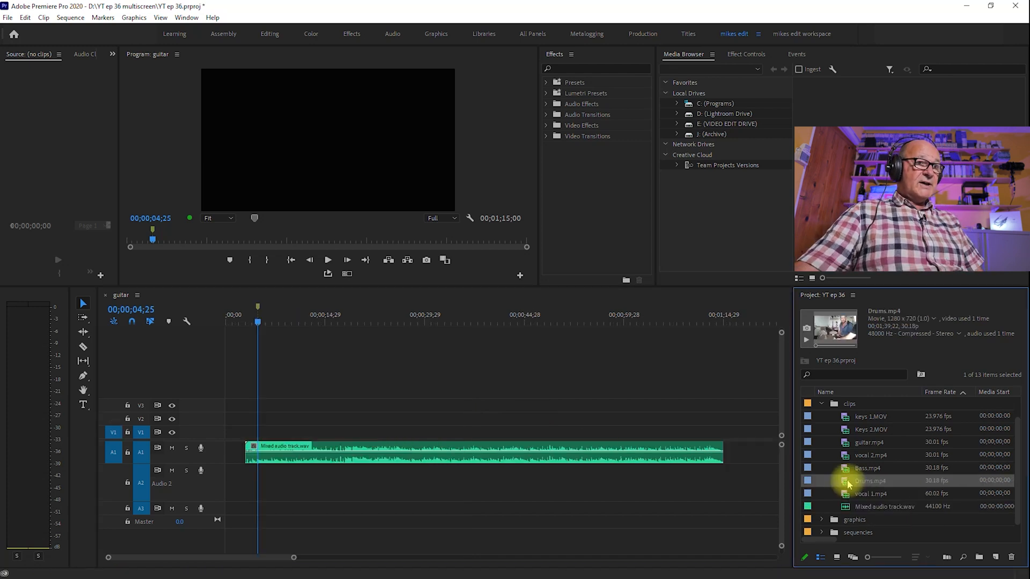
{"action": "left_click_drag", "start_coordinate": [848, 483], "coordinate": [733, 431]}
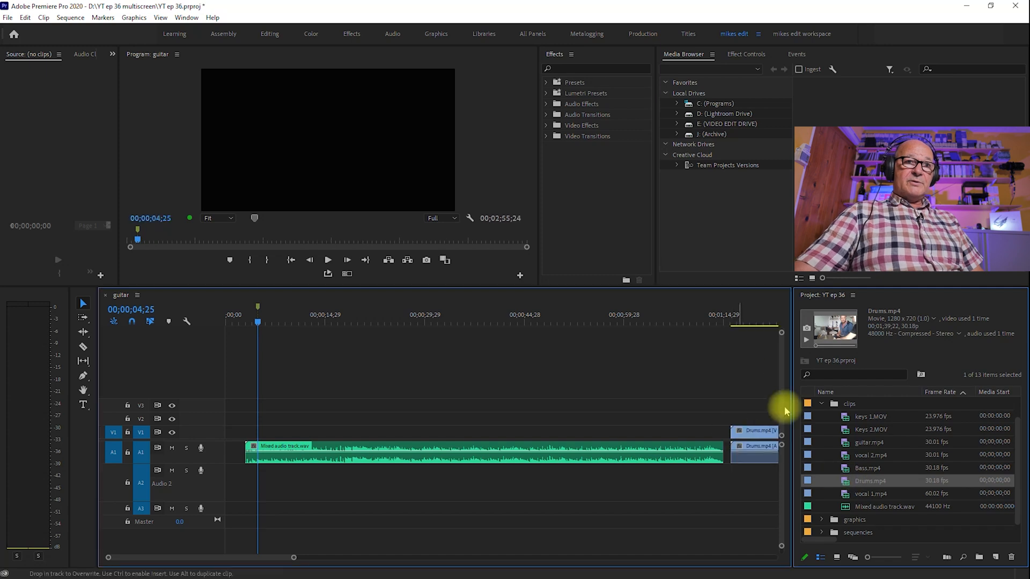
- Trim the unneeded lead-in from the start of the Drums.mp4 clip
{"action": "left_click", "coordinate": [733, 315]}
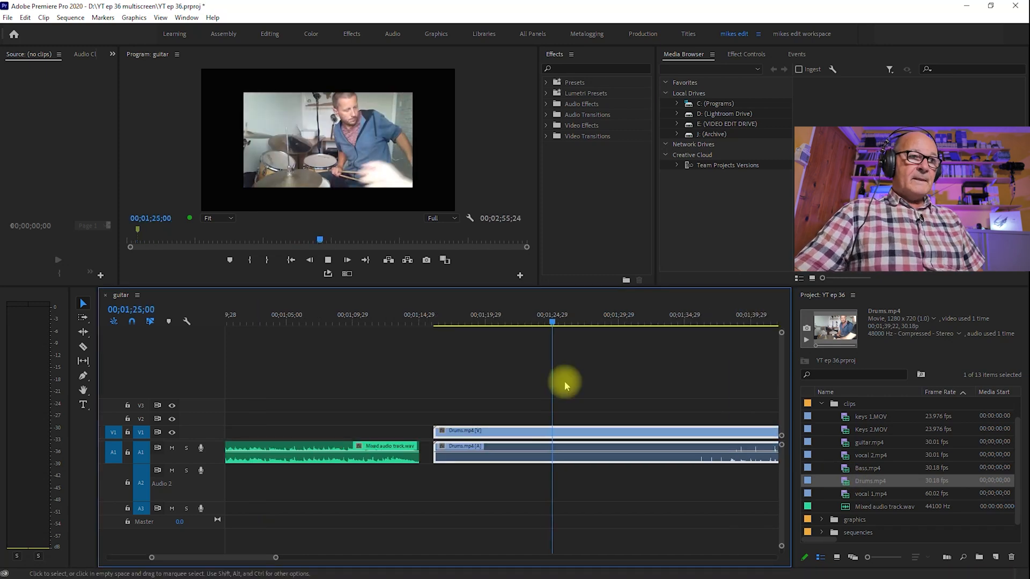
{"action": "key", "text": "space"}
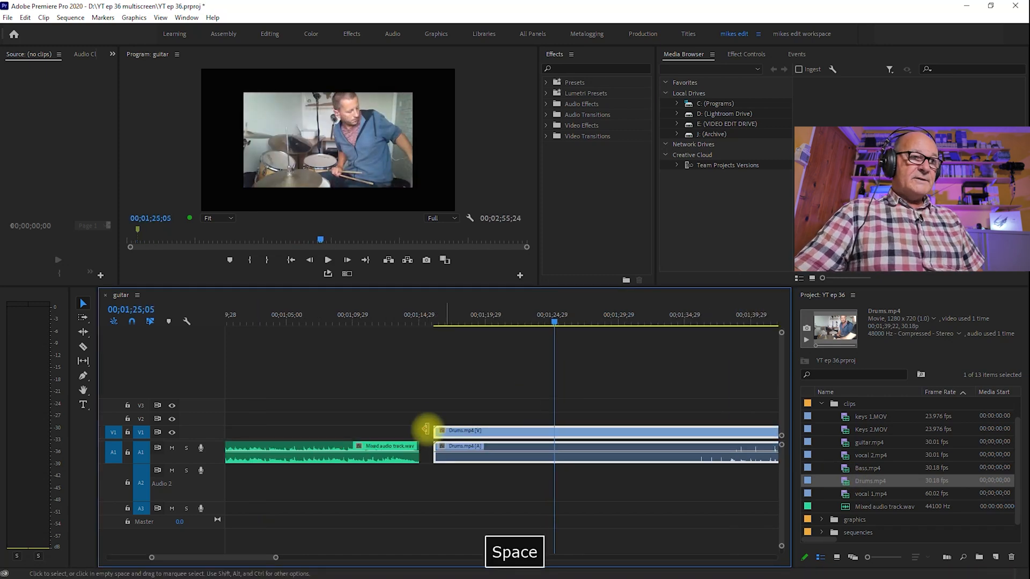
{"action": "mouse_move", "coordinate": [436, 429]}
{"action": "left_mouse_down"}
{"action": "mouse_move", "coordinate": [715, 435]}
{"action": "mouse_move", "coordinate": [455, 436]}
{"action": "left_mouse_up"}
- Play the start of the drums clip and position the playhead exactly on its matching beat at 00;01;21;11
{"action": "left_click", "coordinate": [462, 326]}
{"action": "key", "text": "space"}
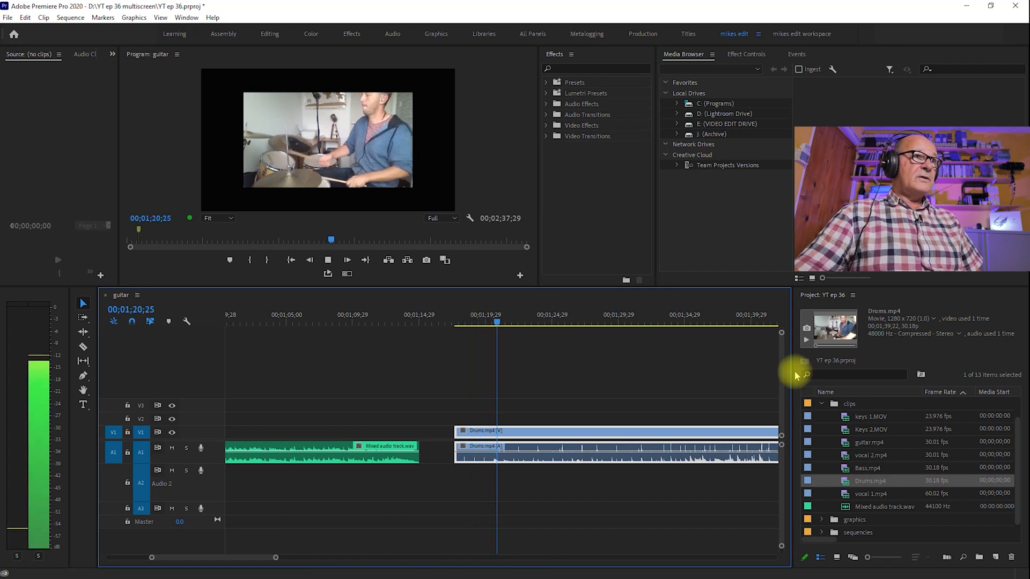
{"action": "key", "text": "space"}
{"action": "key", "text": "equal"}
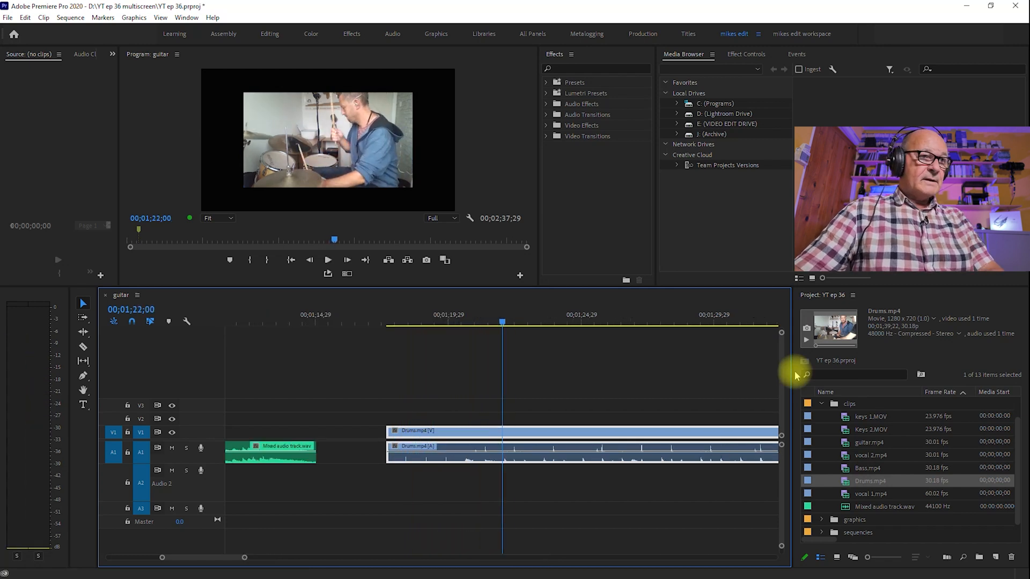
{"action": "key", "text": "equal"}
{"action": "left_click", "coordinate": [325, 317]}
{"action": "left_click_drag", "start_coordinate": [331, 317], "coordinate": [436, 321]}
{"action": "key", "text": "Left"}
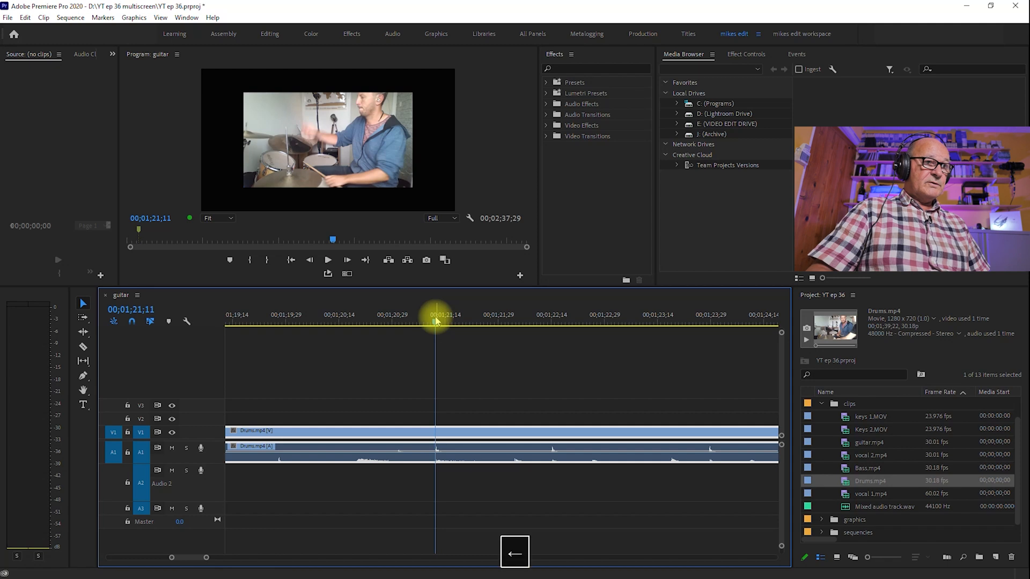
{"action": "key", "text": "Left"}
{"action": "key", "text": "Right"}
{"action": "key", "text": "Right"}
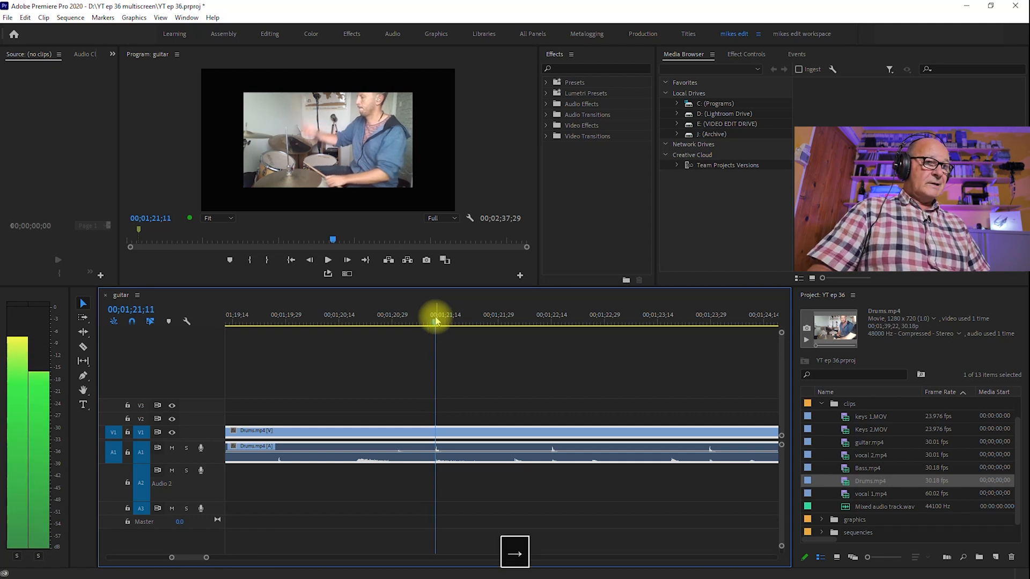
- Split the drums clip at the playhead and delete the part before the cut
{"action": "key", "text": "c"}
{"action": "left_click", "coordinate": [436, 434]}
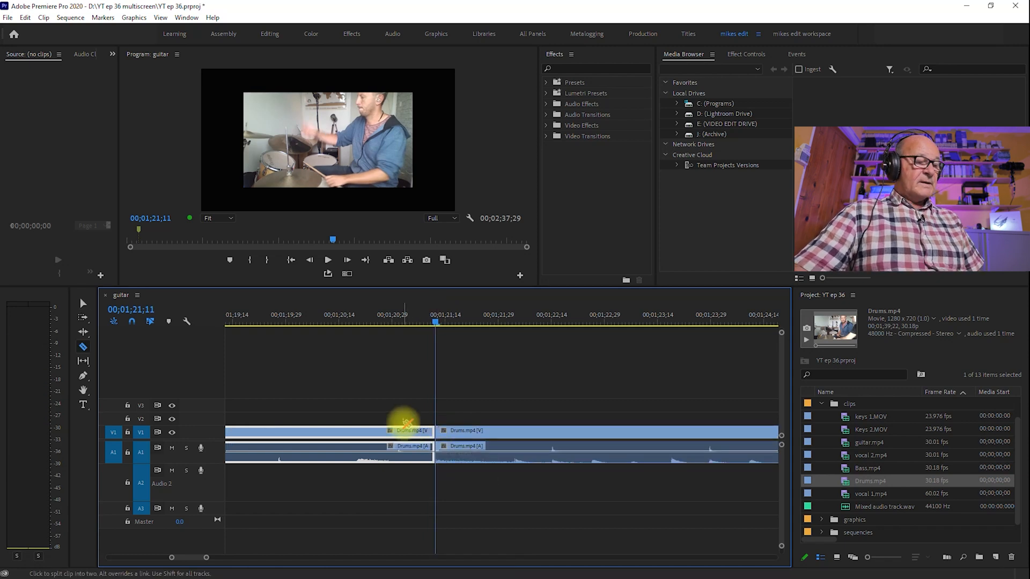
{"action": "key", "text": "v"}
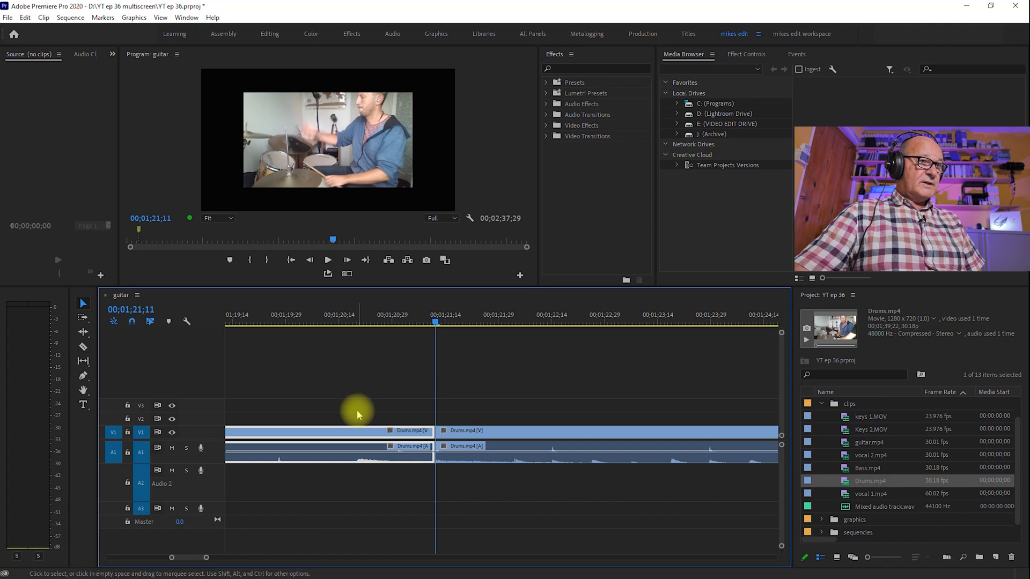
{"action": "key", "text": "Delete"}
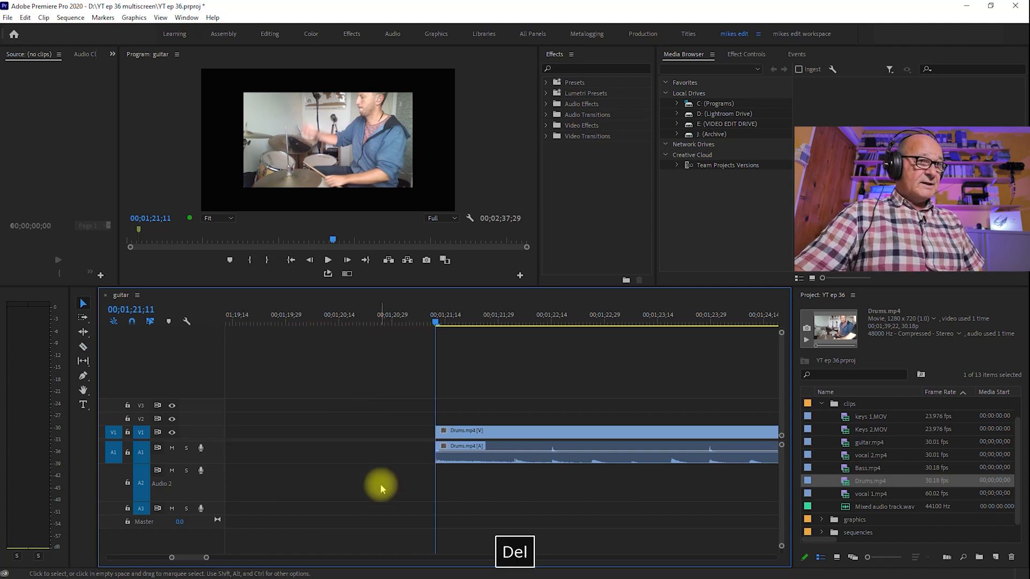
- Move the drums clip so it starts at the 00;00;04;25 marker, with video on V1 and audio on A2
{"action": "left_click", "coordinate": [461, 465]}
{"action": "mouse_move", "coordinate": [461, 465]}
{"action": "left_mouse_down"}
{"action": "mouse_move", "coordinate": [460, 483]}
{"action": "mouse_move", "coordinate": [472, 480]}
{"action": "left_mouse_up"}
{"action": "left_click", "coordinate": [336, 433]}
{"action": "key", "text": "Delete"}
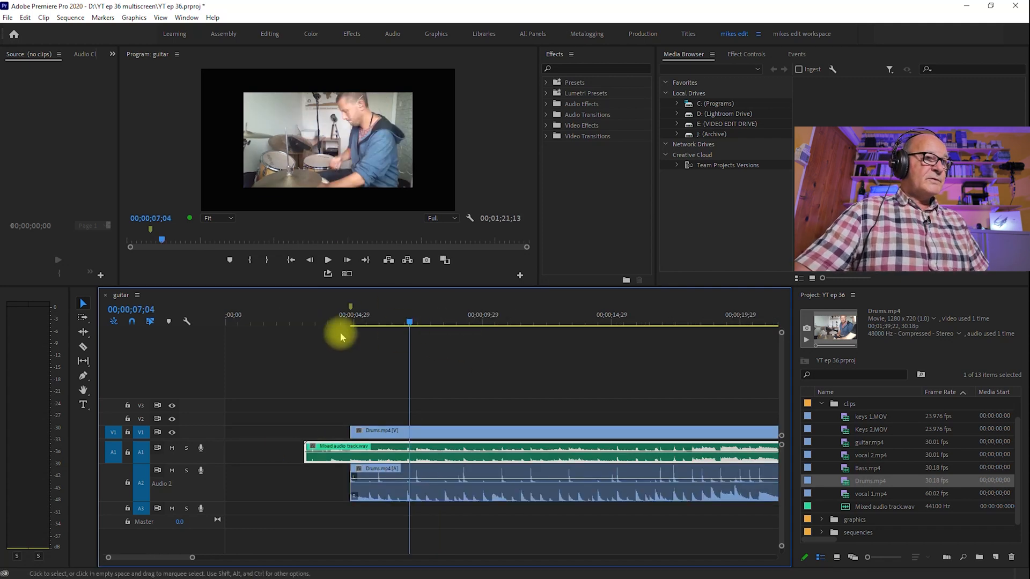
- Play the sequence from 00;00;02;08 to check the drums' sync with the mixed audio track
{"action": "left_click", "coordinate": [333, 320]}
{"action": "left_click", "coordinate": [284, 322]}
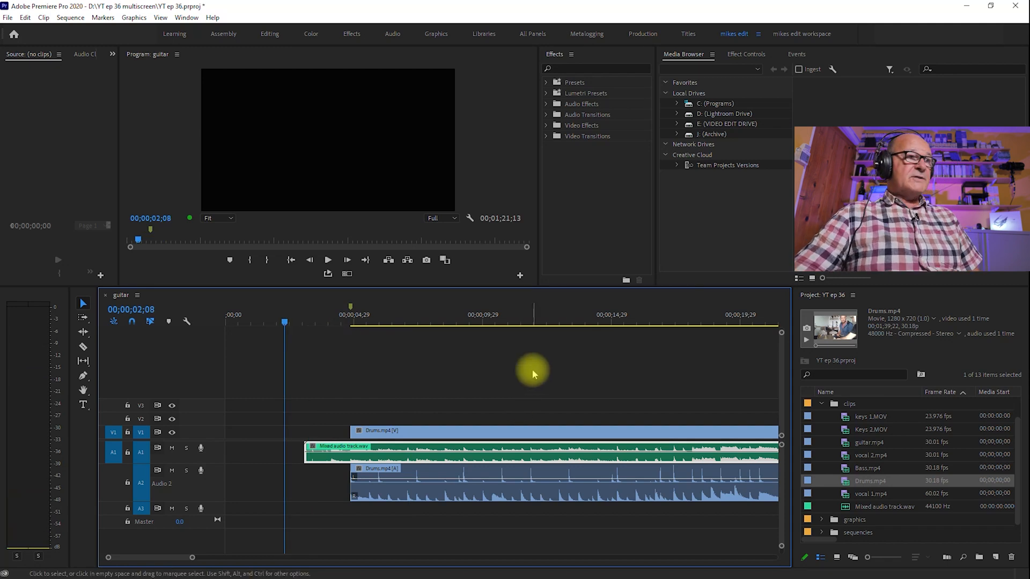
{"action": "key", "text": "space"}
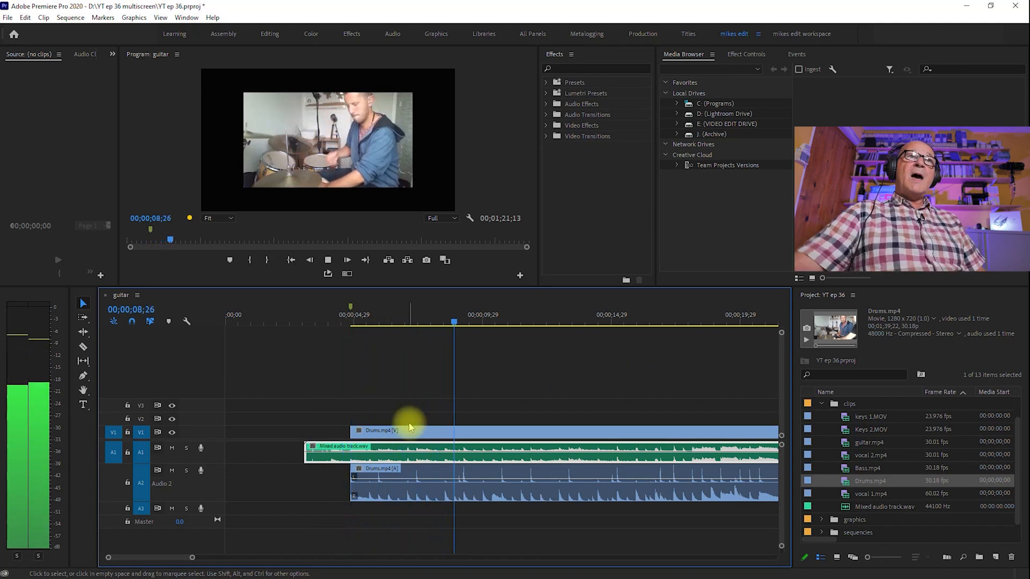
- Set the scale of the Drums.mp4 clip to 50 and stop playback
{"action": "left_click", "coordinate": [503, 433]}
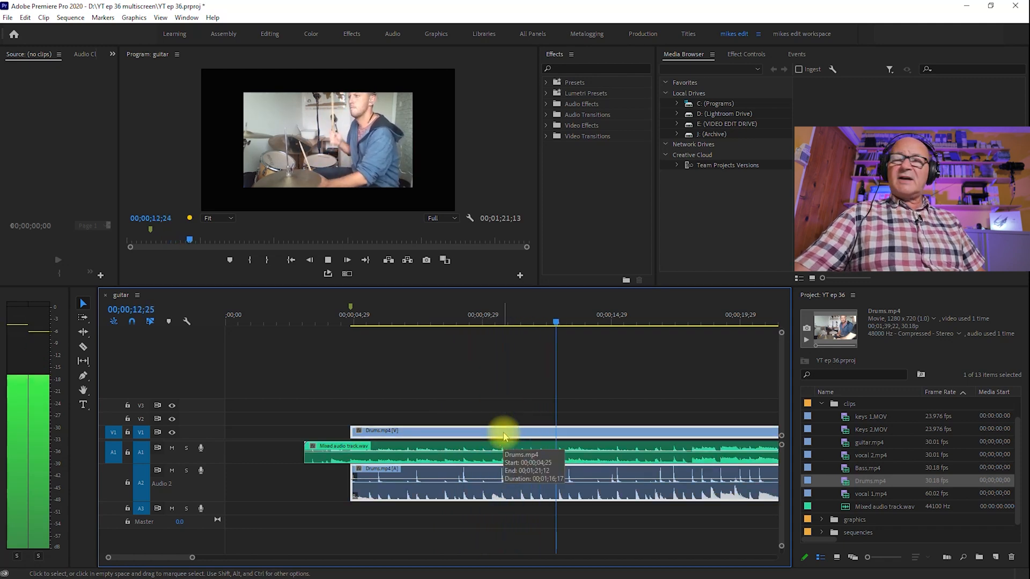
{"action": "left_click", "coordinate": [745, 54]}
{"action": "left_click_drag", "start_coordinate": [754, 134], "coordinate": [727, 134]}
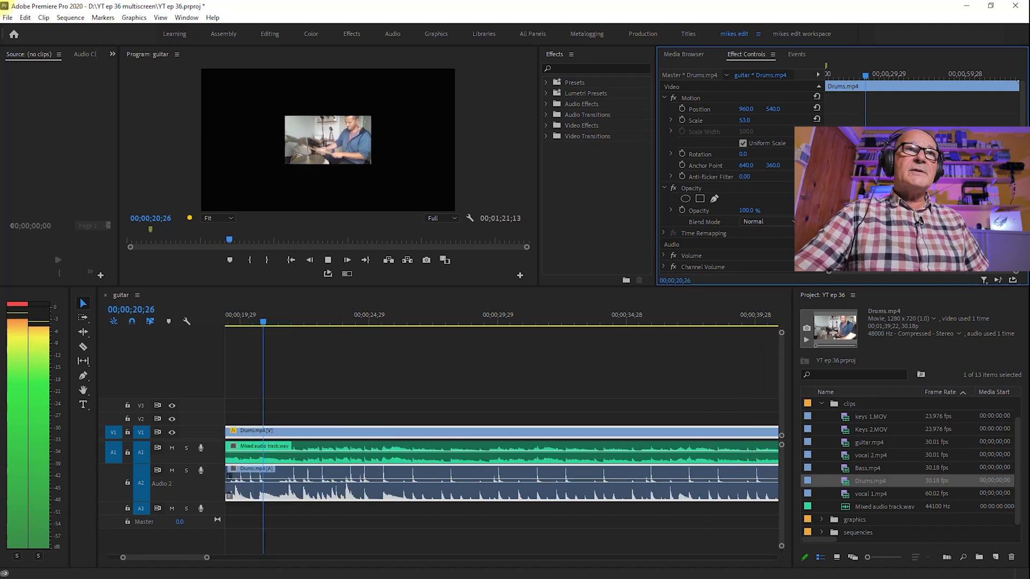
{"action": "key", "text": "space"}
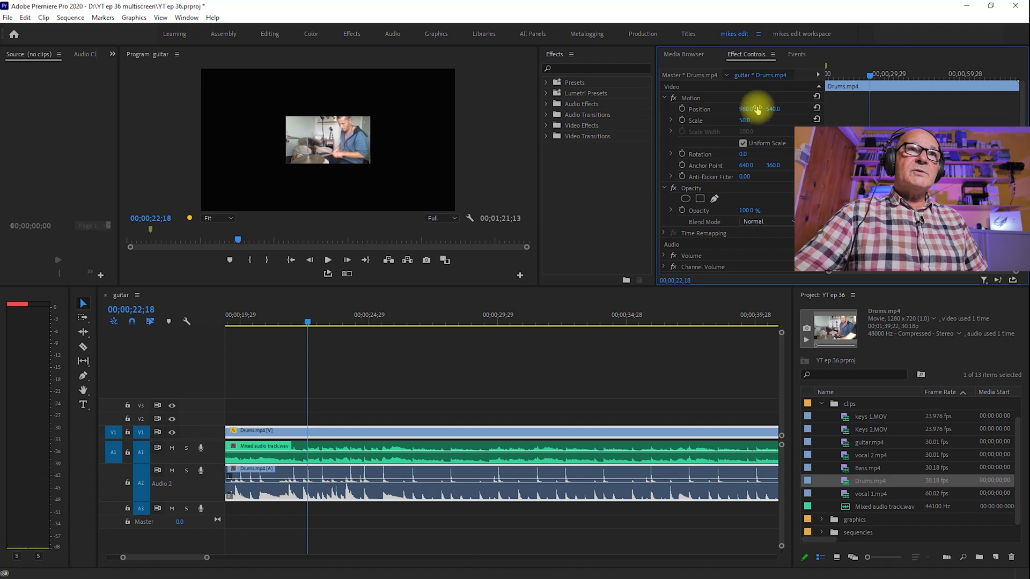
- Set the drums clip's position to 342, 198 so it sits in the upper-left corner of the frame
{"action": "left_click_drag", "start_coordinate": [773, 109], "coordinate": [589, 108]}
{"action": "left_click_drag", "start_coordinate": [746, 109], "coordinate": [417, 109]}
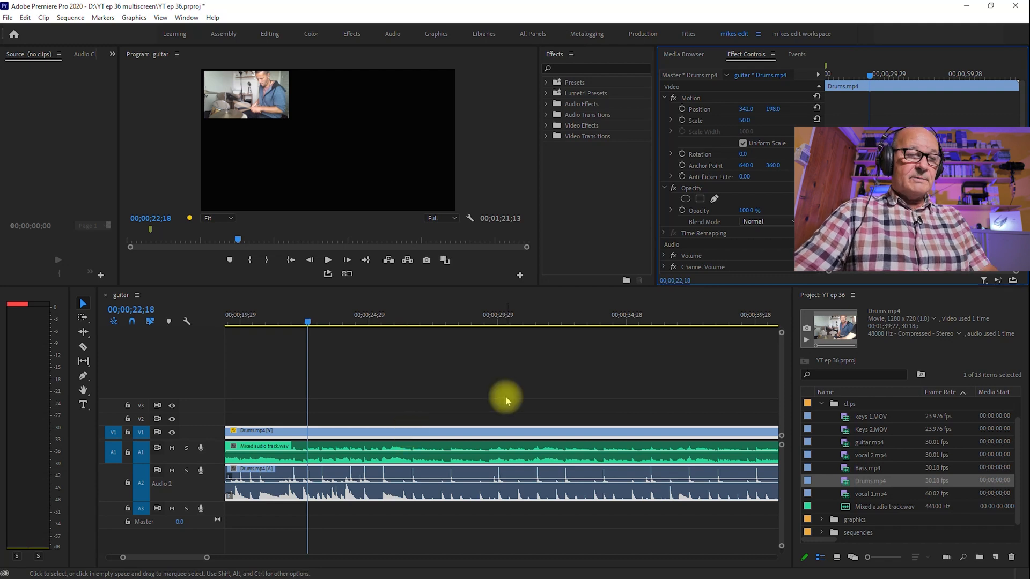
{"action": "key", "text": "backslash"}
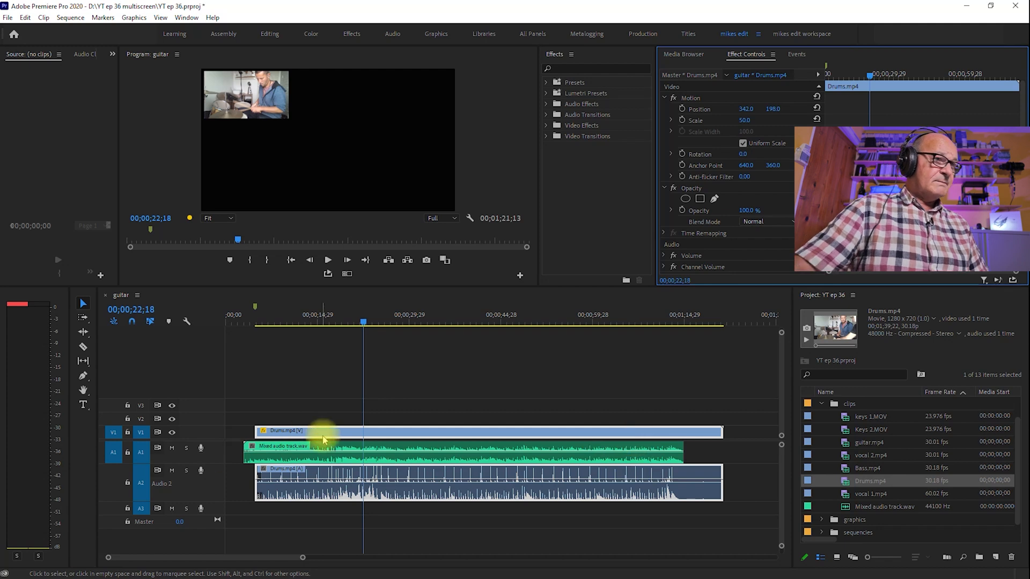
- Extend the start of the drums clip and trim its end to match the full length of the mixed audio track
{"action": "left_click", "coordinate": [257, 429]}
{"action": "left_click_drag", "start_coordinate": [257, 429], "coordinate": [246, 430]}
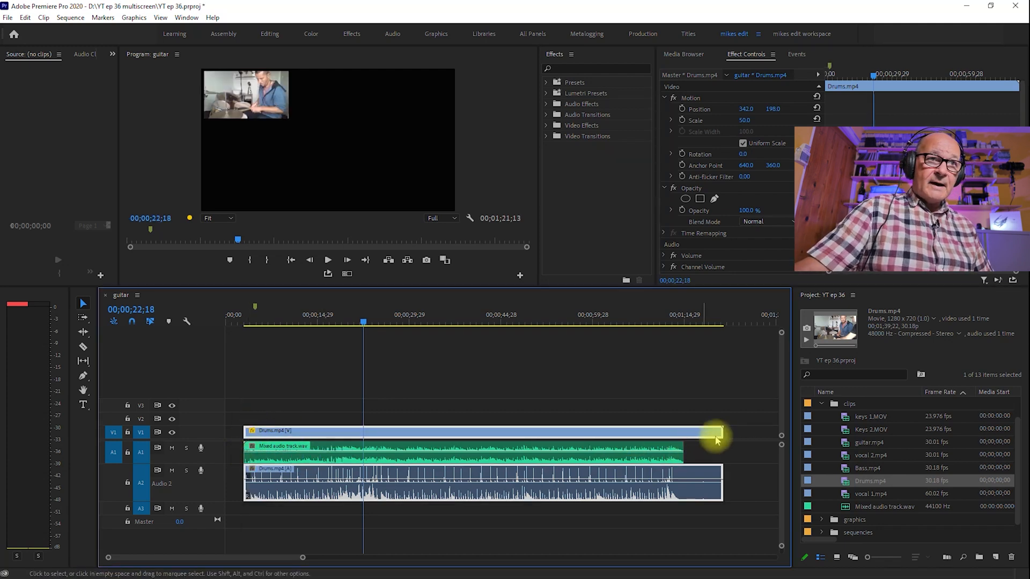
{"action": "left_click_drag", "start_coordinate": [721, 430], "coordinate": [683, 430]}
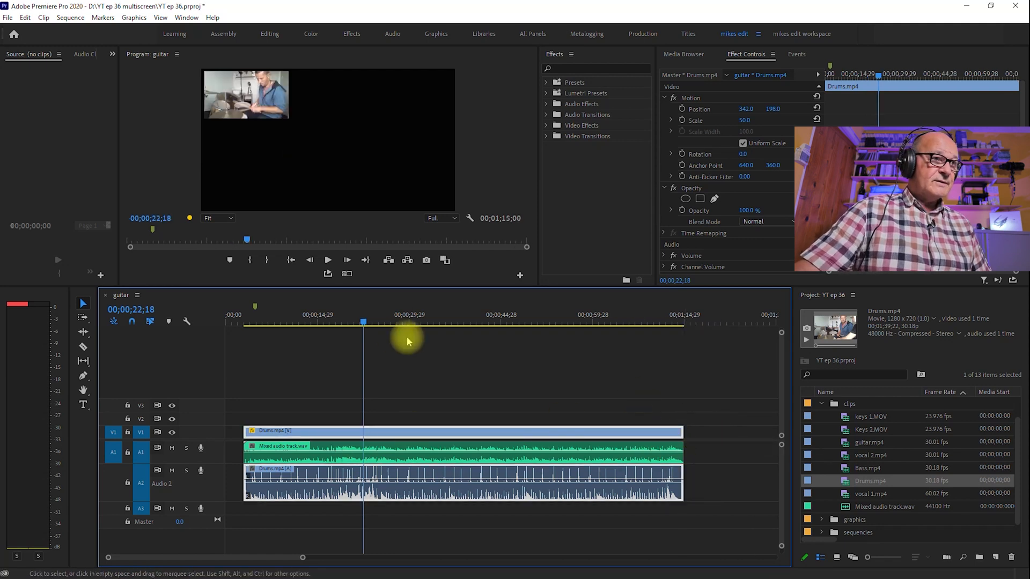
- Play the sequence from 00;00;22;18 to check the trimmed drums clip, and save the project
{"action": "mouse_move", "coordinate": [471, 431]}
{"action": "left_mouse_down"}
{"action": "mouse_move", "coordinate": [507, 434]}
{"action": "mouse_move", "coordinate": [464, 435]}
{"action": "left_mouse_up"}
{"action": "key", "text": "space"}
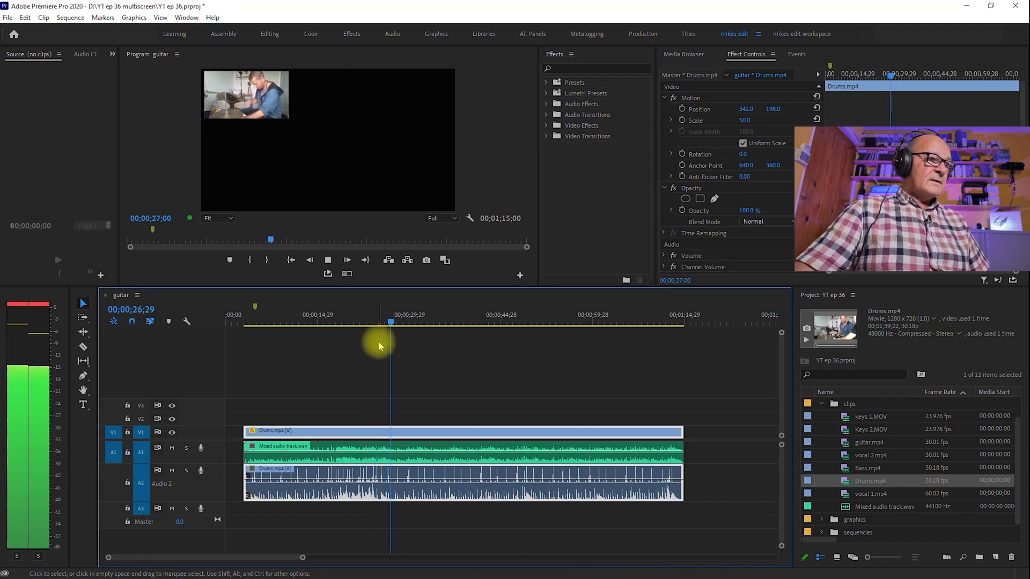
{"action": "key", "text": "space"}
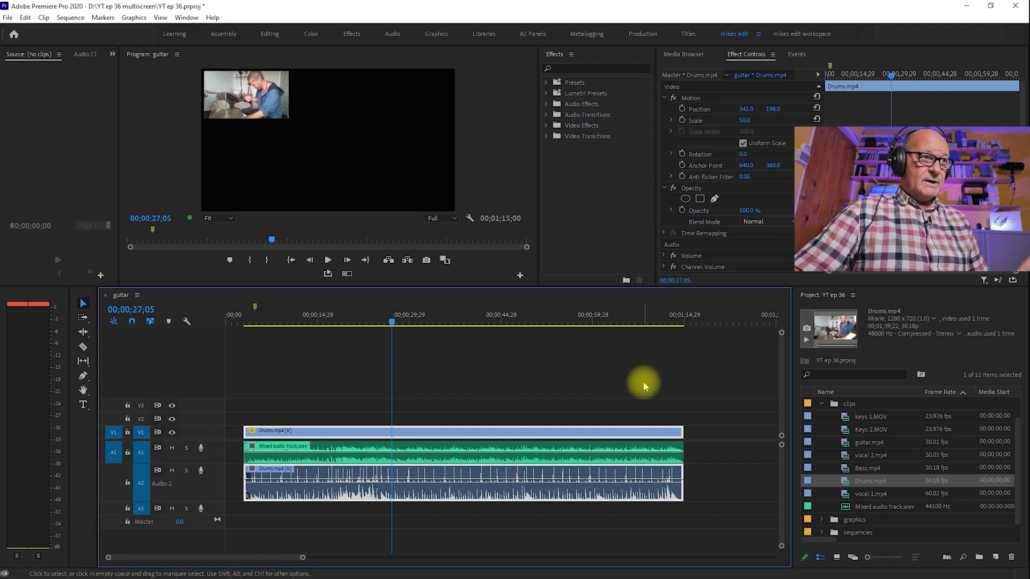
{"action": "key", "text": "ctrl+s"}
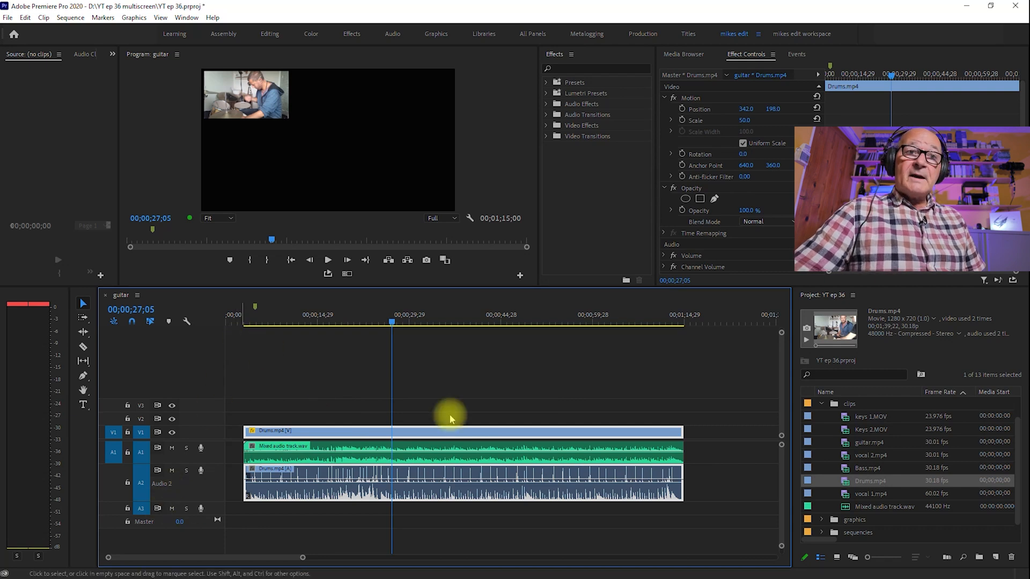
- Place Bass.mp4 in the empty timeline area beyond the drums clip, with video on V2 and audio on A3, and play it
{"action": "left_click_drag", "start_coordinate": [843, 471], "coordinate": [714, 430]}
{"action": "left_click", "coordinate": [711, 322]}
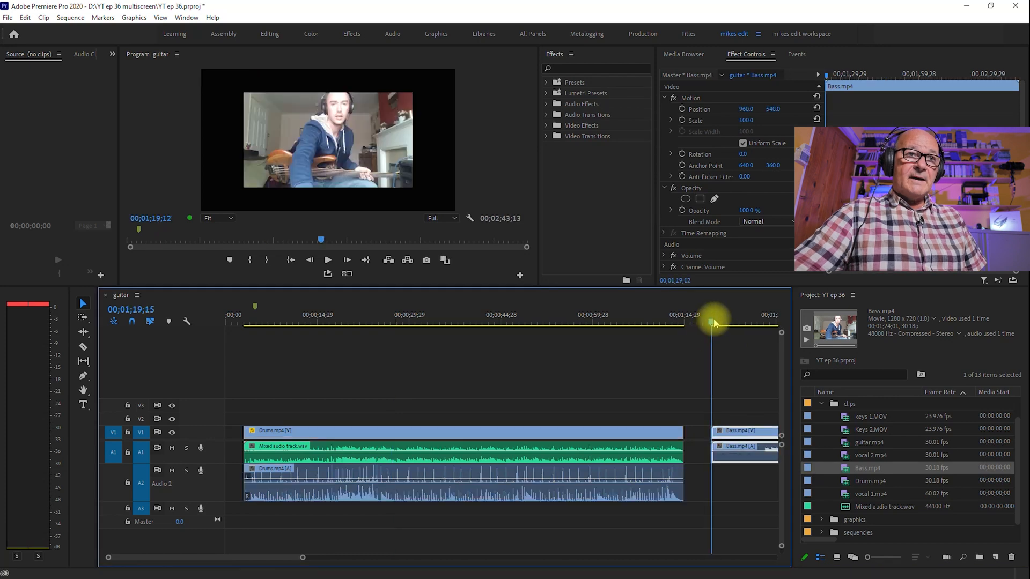
{"action": "key", "text": "space"}
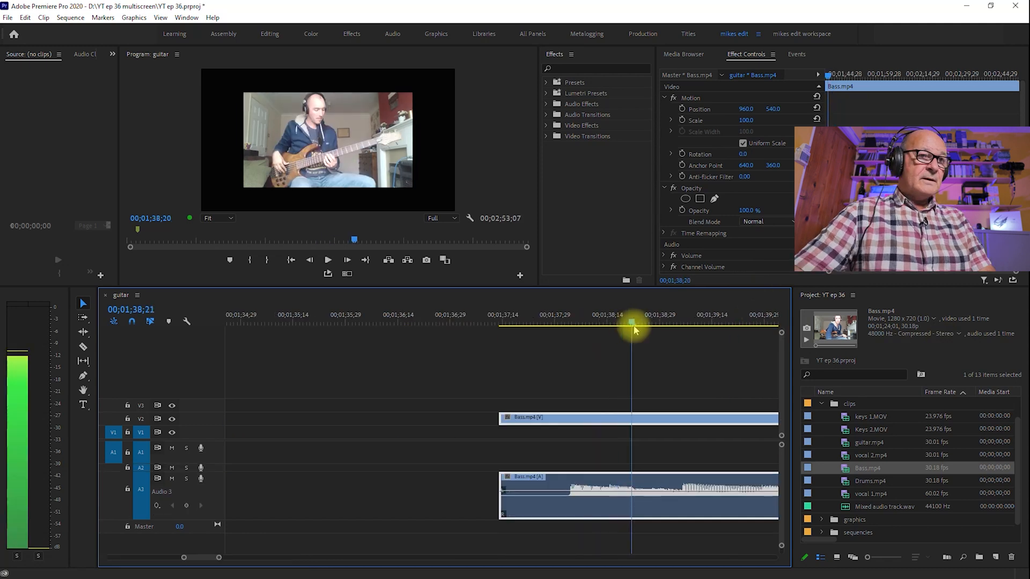
- Trim the start of the bass clip to the first bass note at 00;01;38;03
{"action": "left_click_drag", "start_coordinate": [633, 329], "coordinate": [555, 344]}
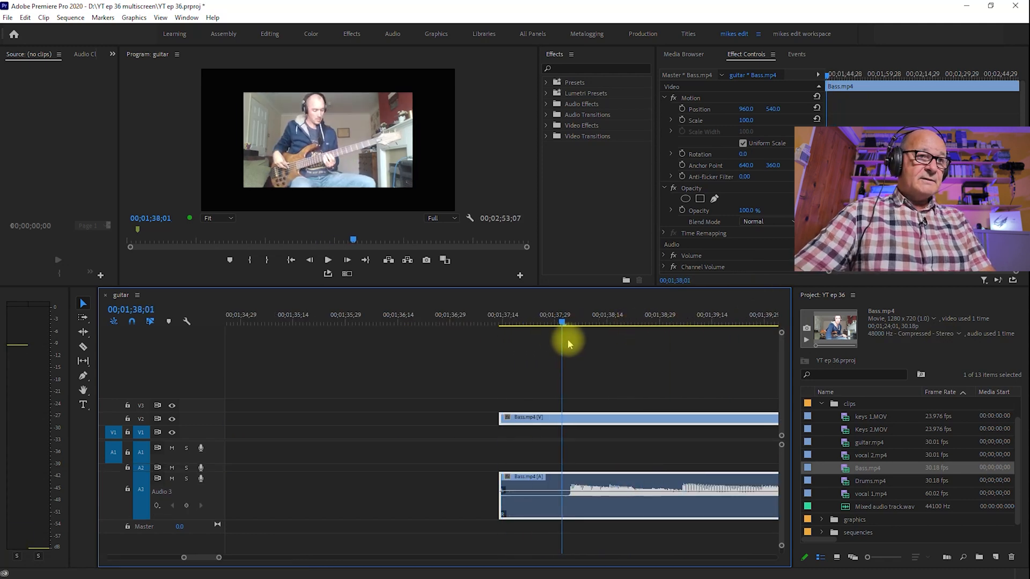
{"action": "key", "text": "Right"}
{"action": "key", "text": "Right"}
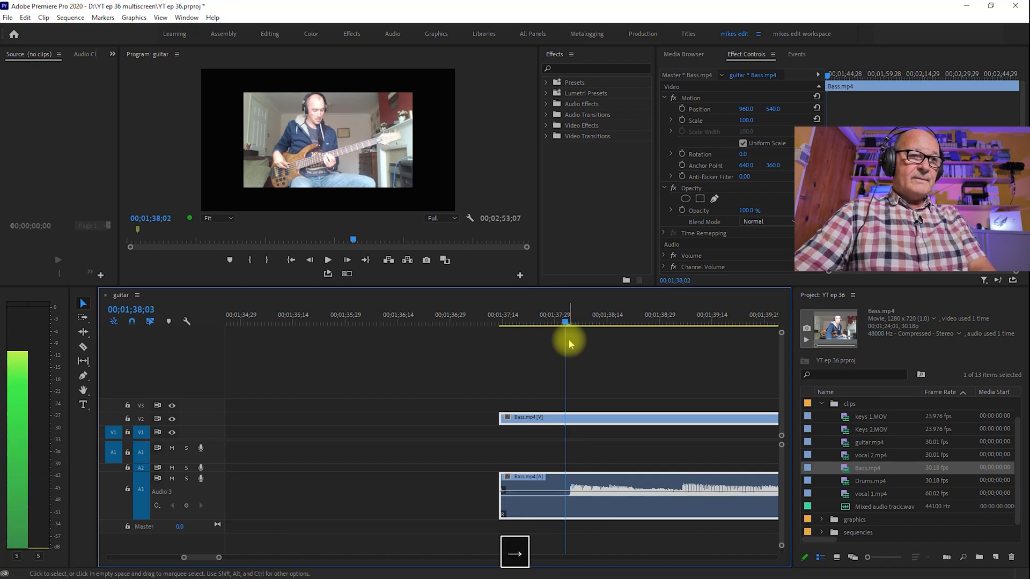
{"action": "left_click_drag", "start_coordinate": [505, 419], "coordinate": [596, 420]}
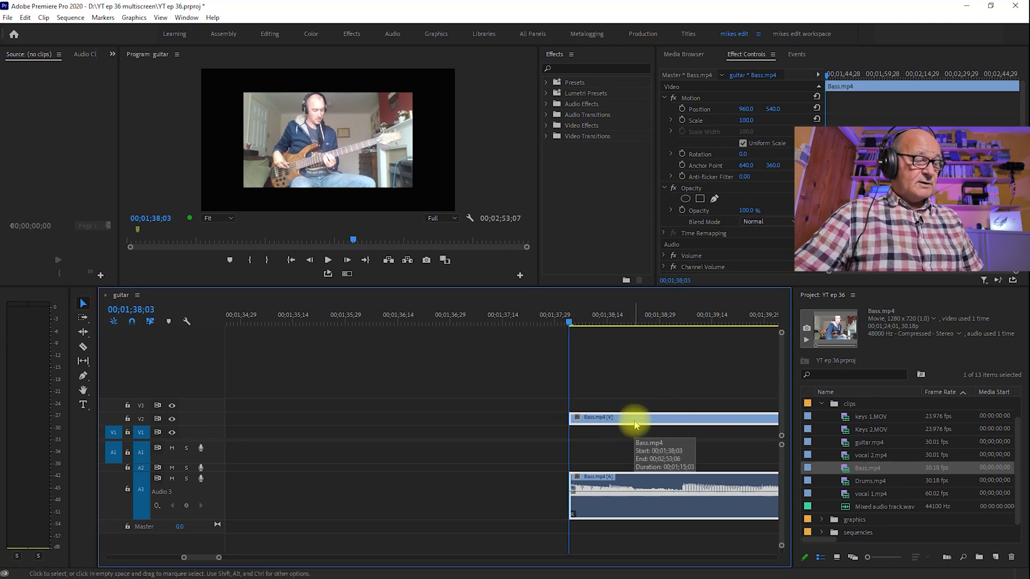
- Move the bass clip to the timeline marker and adjust both its ends to match the mixed audio track's length
{"action": "key", "text": "backslash"}
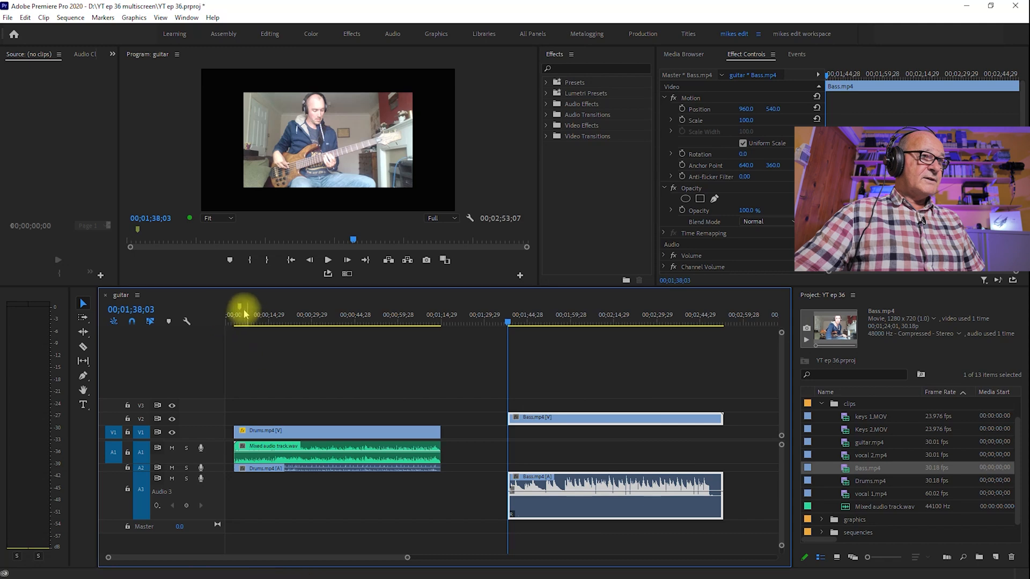
{"action": "left_click_drag", "start_coordinate": [556, 421], "coordinate": [291, 418]}
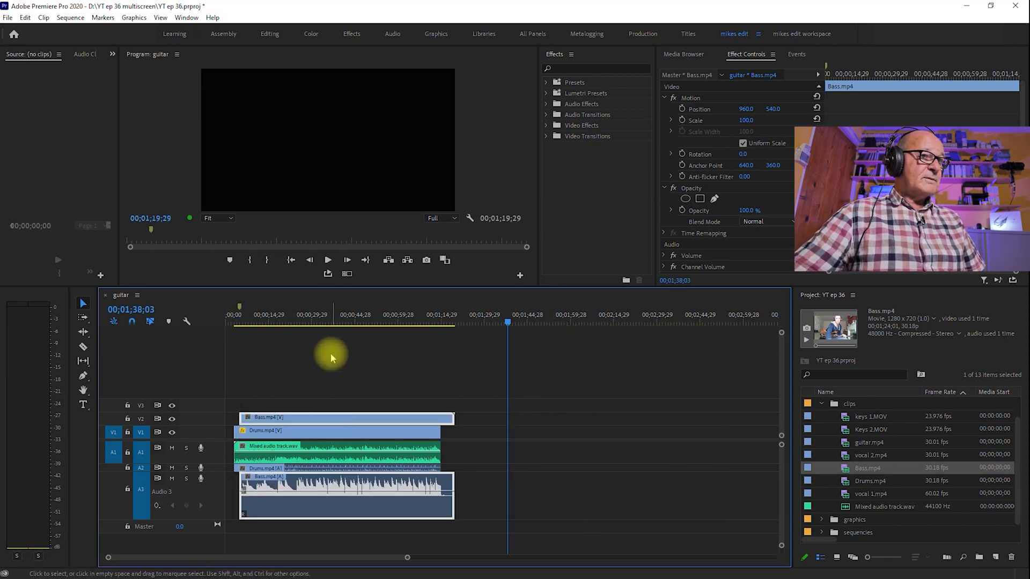
{"action": "left_click_drag", "start_coordinate": [457, 415], "coordinate": [440, 415]}
{"action": "left_click", "coordinate": [348, 321]}
{"action": "key", "text": "Home"}
{"action": "left_click_drag", "start_coordinate": [240, 417], "coordinate": [234, 418]}
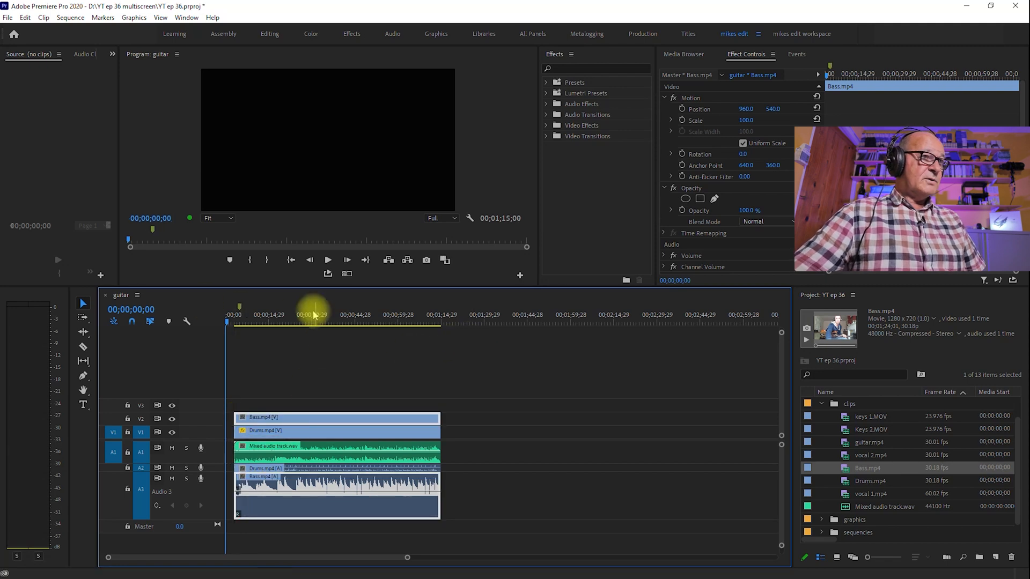
- Play the sequence to check the bass's sync with the mix, and set the Bass.mp4 clip's scale to 50
{"action": "left_click", "coordinate": [296, 316]}
{"action": "key", "text": "space"}
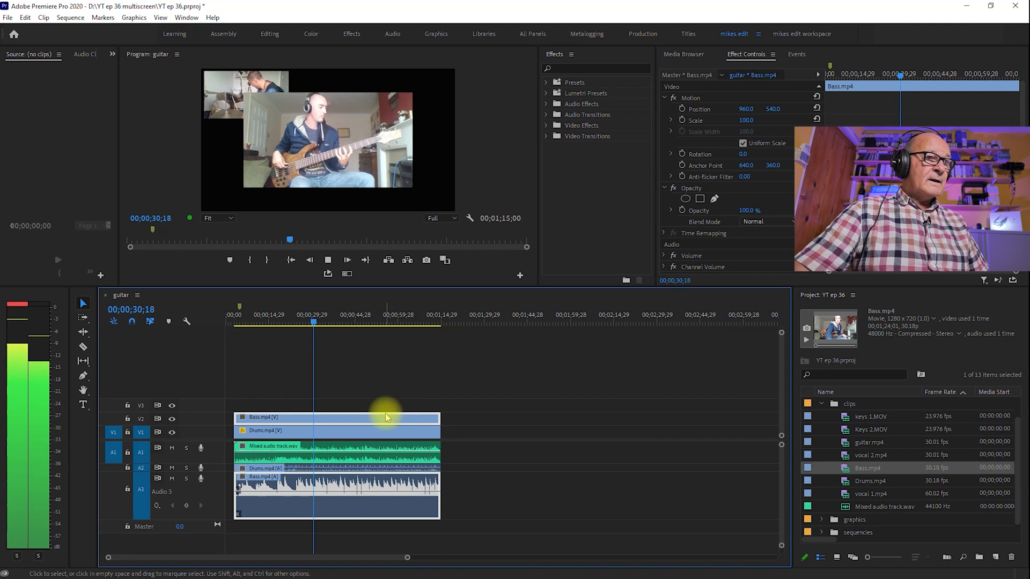
{"action": "left_click_drag", "start_coordinate": [746, 120], "coordinate": [721, 120]}
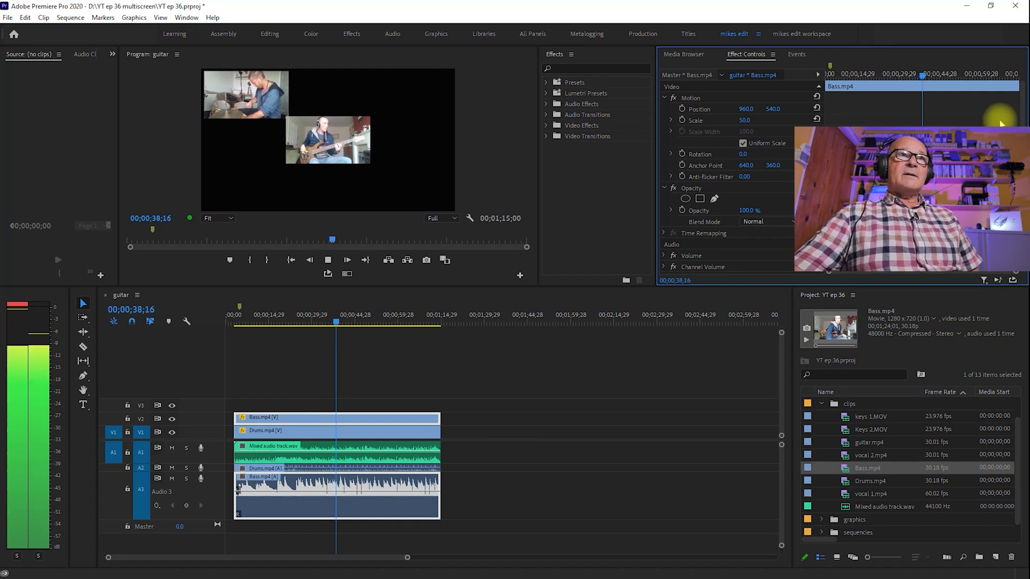
{"action": "left_click", "coordinate": [749, 108]}
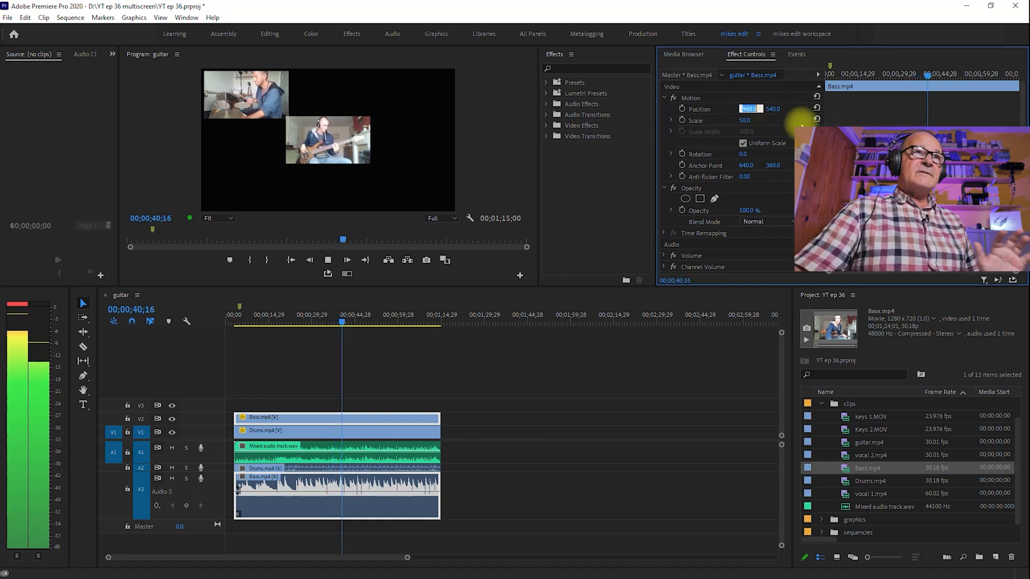
{"action": "key", "text": "space"}
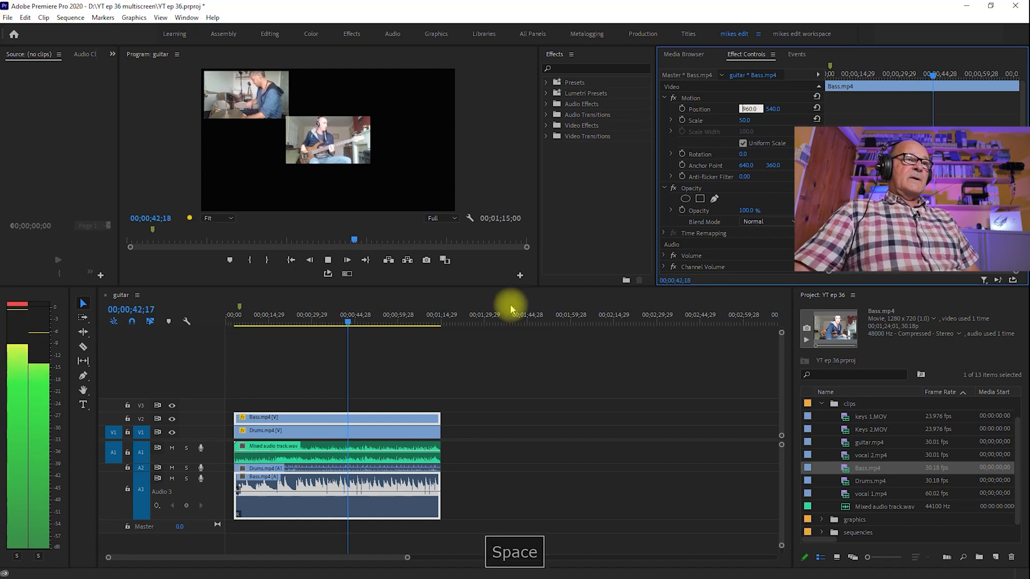
{"action": "left_click", "coordinate": [329, 419]}
{"action": "key", "text": "space"}
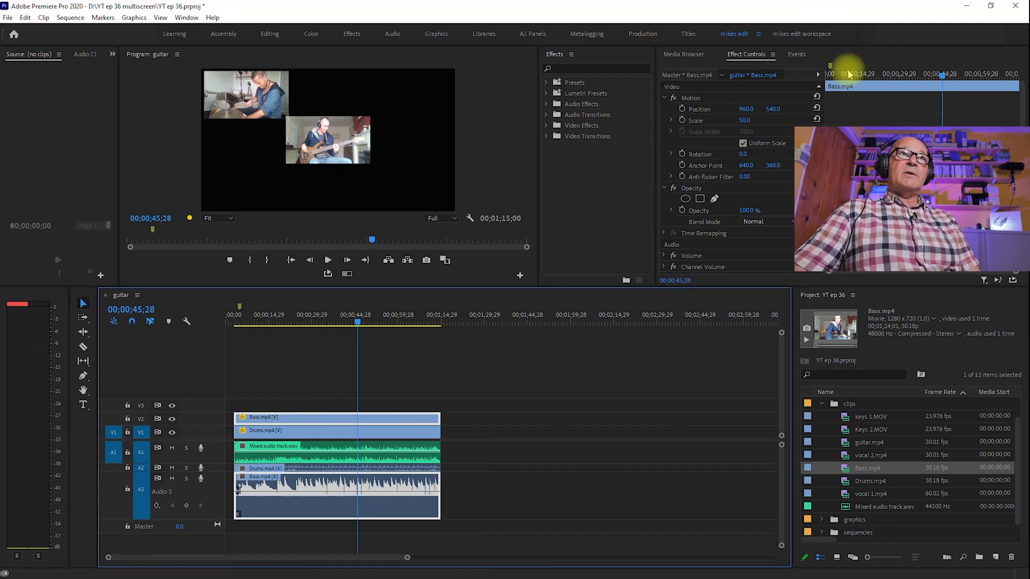
- Reposition the bass clip's picture directly in the program frame so it sits just below the drums picture
{"action": "left_click", "coordinate": [739, 54]}
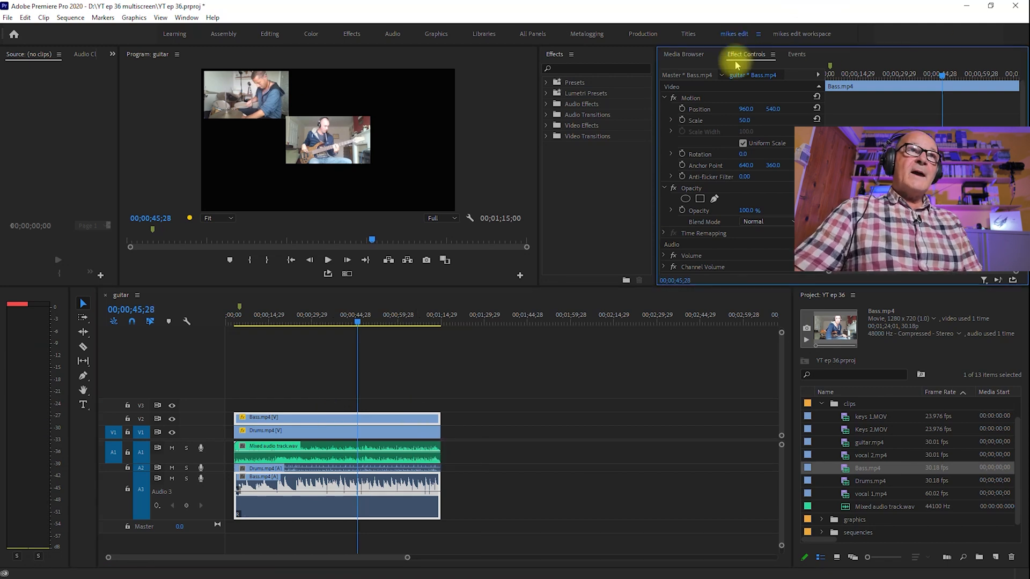
{"action": "left_click", "coordinate": [688, 100]}
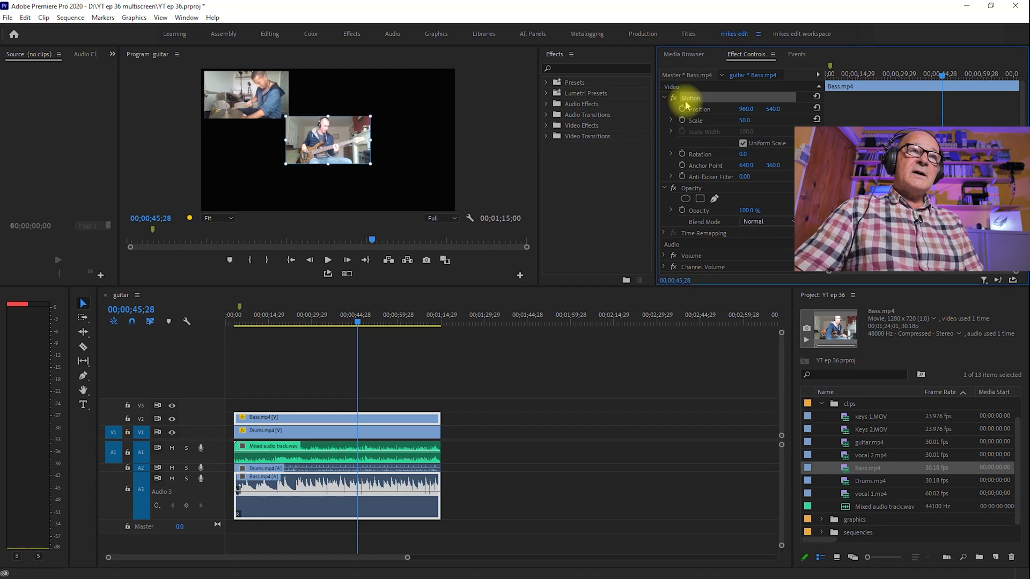
{"action": "left_click_drag", "start_coordinate": [328, 140], "coordinate": [269, 147]}
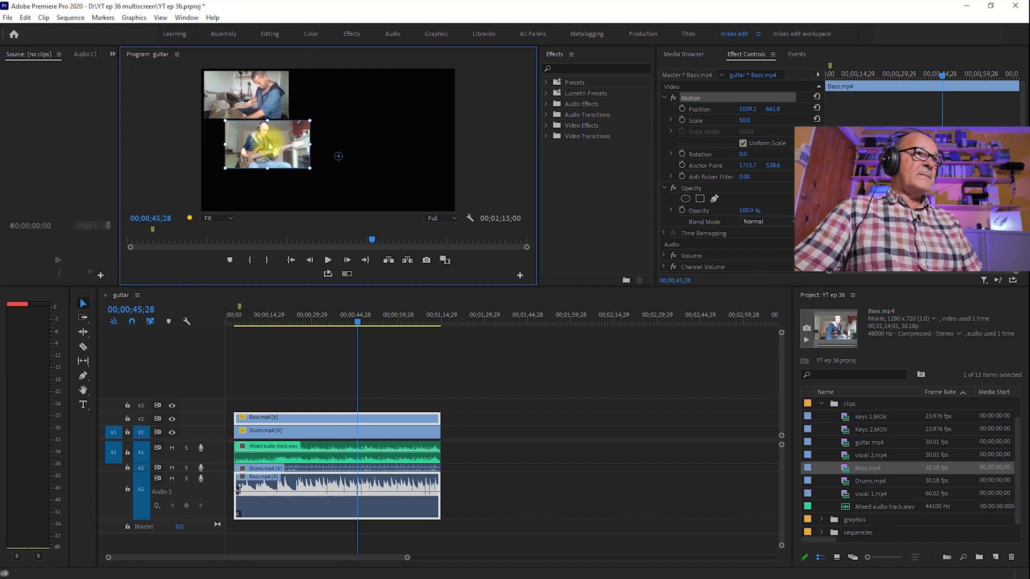
- Reduce the scale of the bass clip to 45 and the scale of the drums clip to 44
{"action": "left_click_drag", "start_coordinate": [744, 120], "coordinate": [747, 120]}
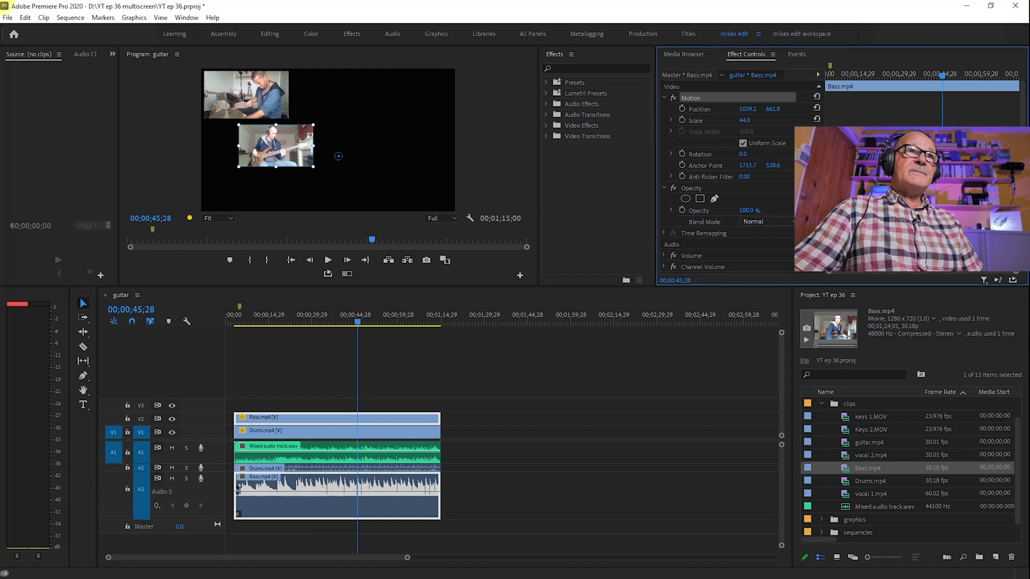
{"action": "left_click", "coordinate": [248, 102]}
{"action": "left_click_drag", "start_coordinate": [756, 120], "coordinate": [753, 120]}
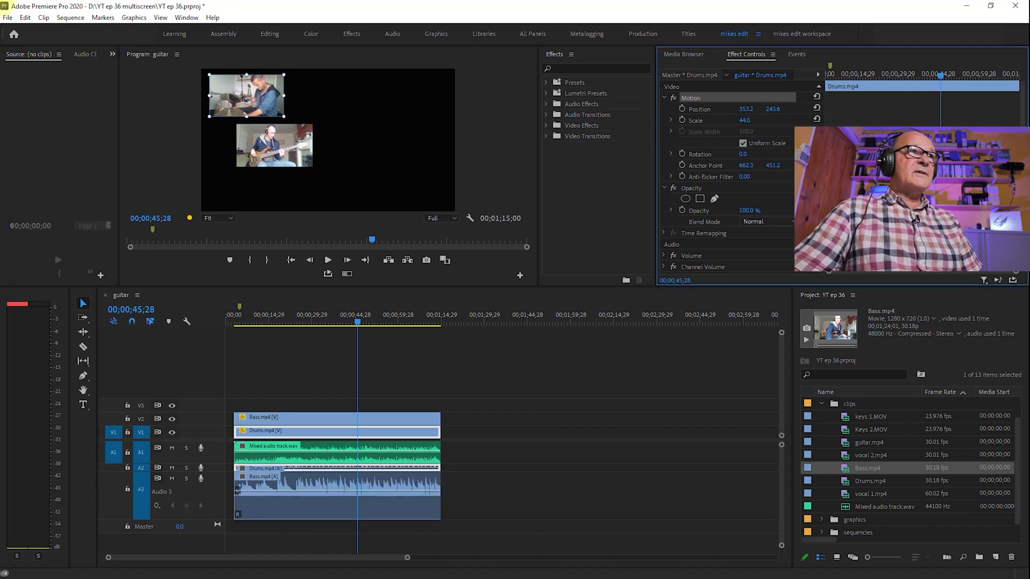
- Set the drums clip's position to 395.7, 194.9 in the upper-left corner of the frame
{"action": "left_click", "coordinate": [417, 157]}
{"action": "left_click", "coordinate": [701, 102]}
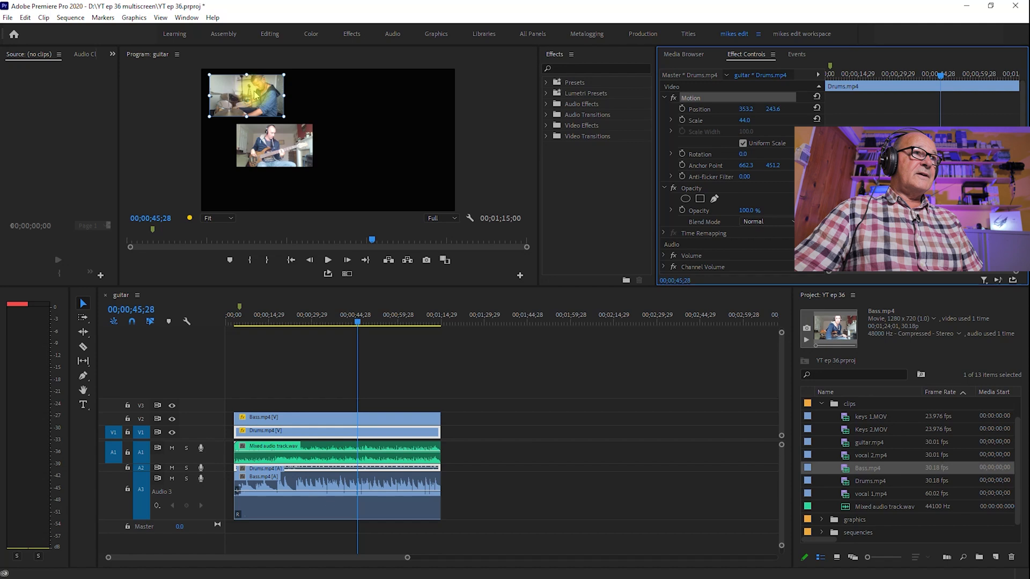
{"action": "mouse_move", "coordinate": [252, 95]}
{"action": "left_mouse_down"}
{"action": "mouse_move", "coordinate": [272, 108]}
{"action": "mouse_move", "coordinate": [235, 90]}
{"action": "left_mouse_up"}
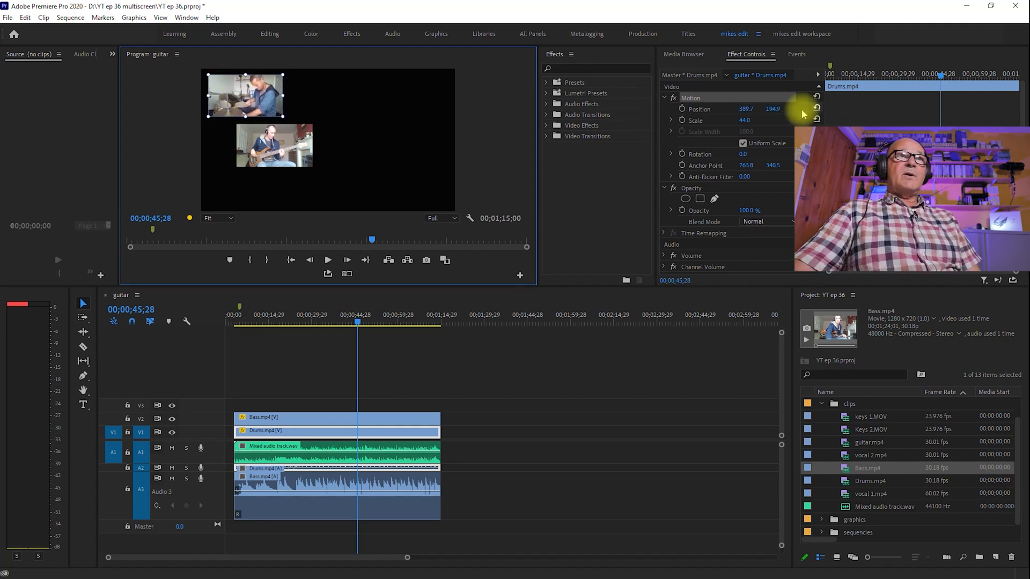
{"action": "mouse_move", "coordinate": [746, 109]}
{"action": "left_mouse_down"}
{"action": "mouse_move", "coordinate": [724, 109]}
{"action": "mouse_move", "coordinate": [764, 109]}
{"action": "mouse_move", "coordinate": [752, 107]}
{"action": "left_mouse_up"}
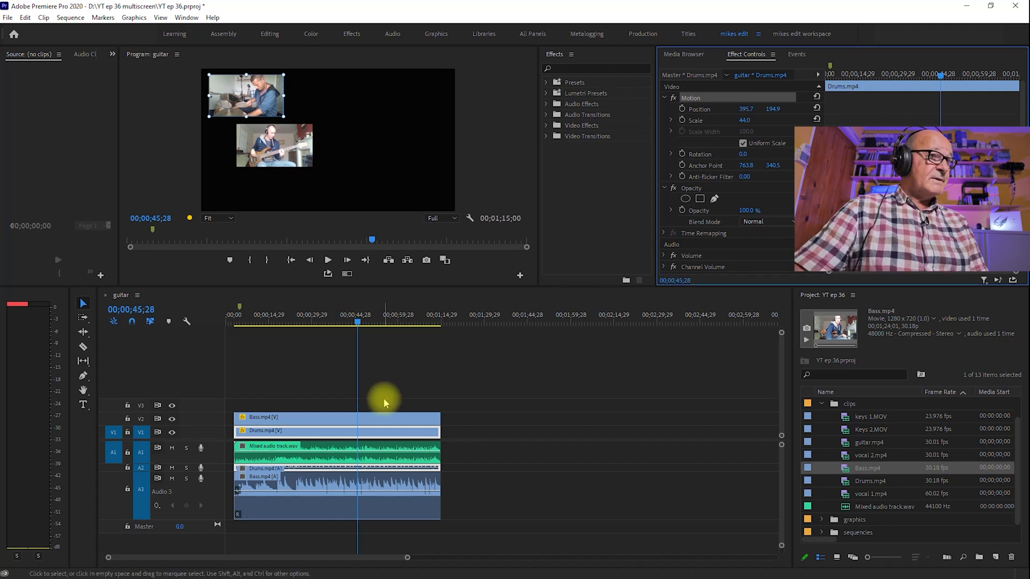
- Set the bass clip's position to 920.2, 629.8 so it sits below the drums picture
{"action": "left_click", "coordinate": [398, 421]}
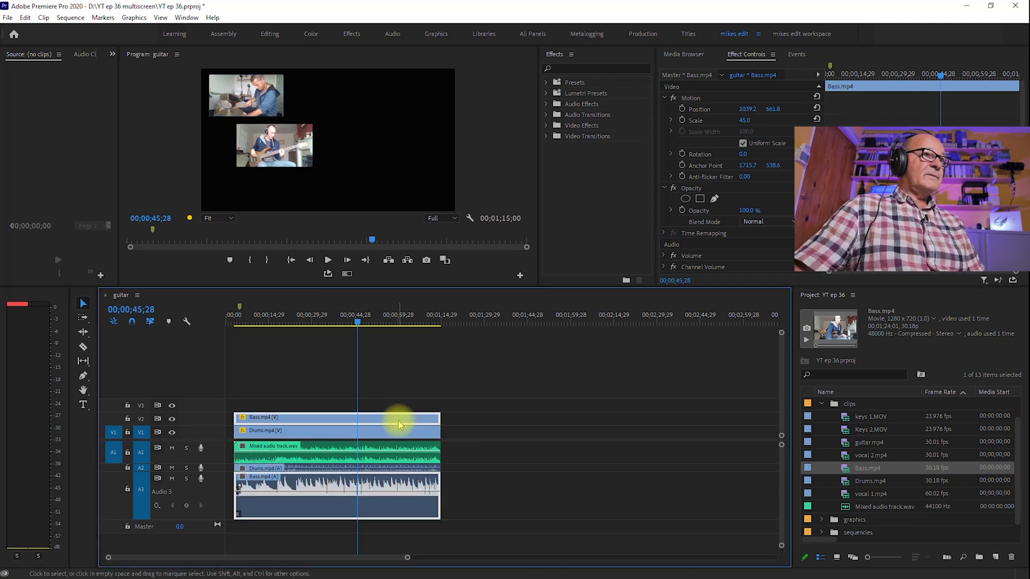
{"action": "left_click_drag", "start_coordinate": [742, 109], "coordinate": [708, 109]}
{"action": "left_click_drag", "start_coordinate": [773, 111], "coordinate": [761, 111]}
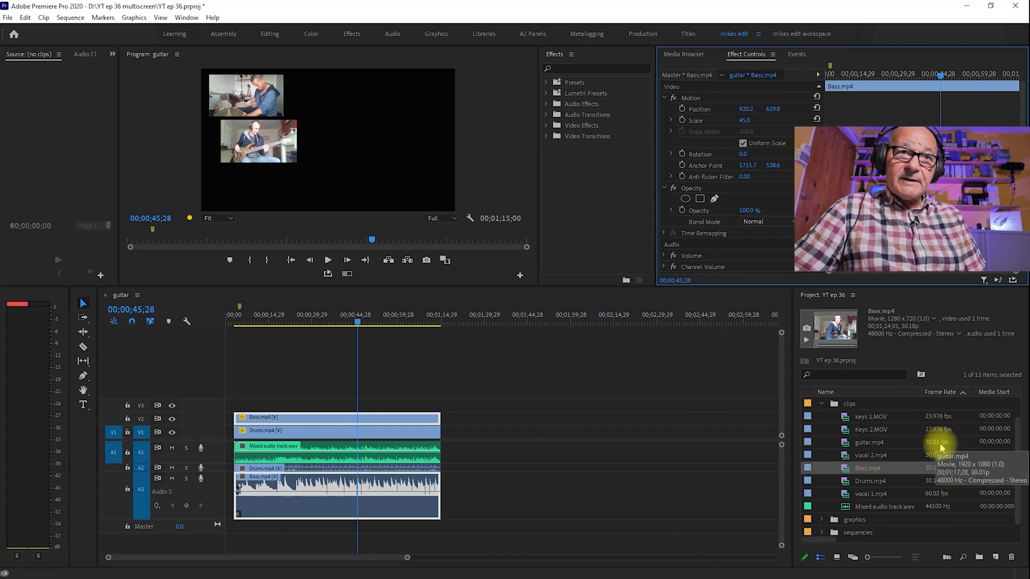
- Place guitar.mp4 on V1 and A1 in the empty timeline area beyond the other clips, and play its opening
{"action": "left_click_drag", "start_coordinate": [850, 442], "coordinate": [495, 430]}
{"action": "left_click", "coordinate": [491, 313]}
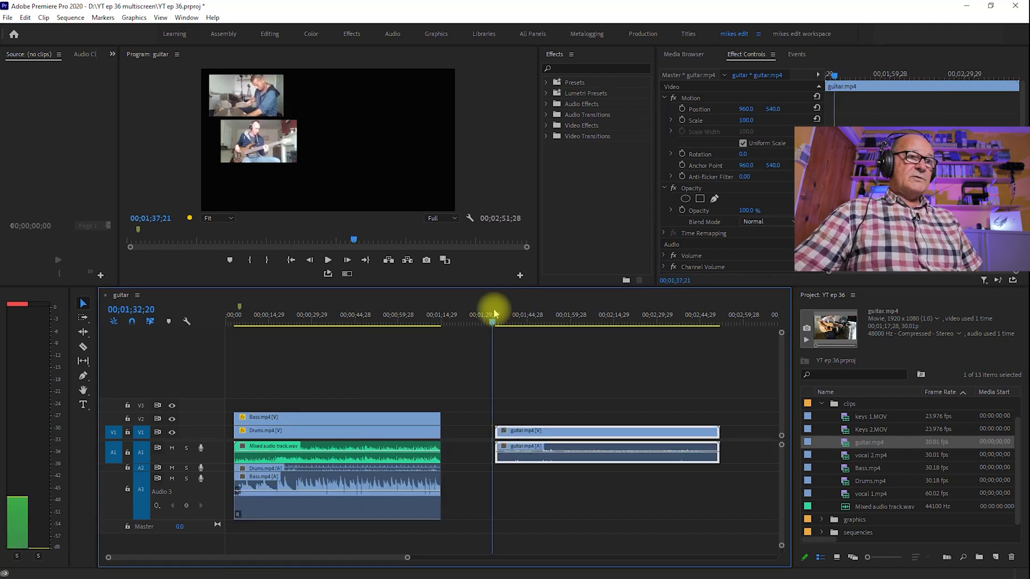
{"action": "key", "text": "space"}
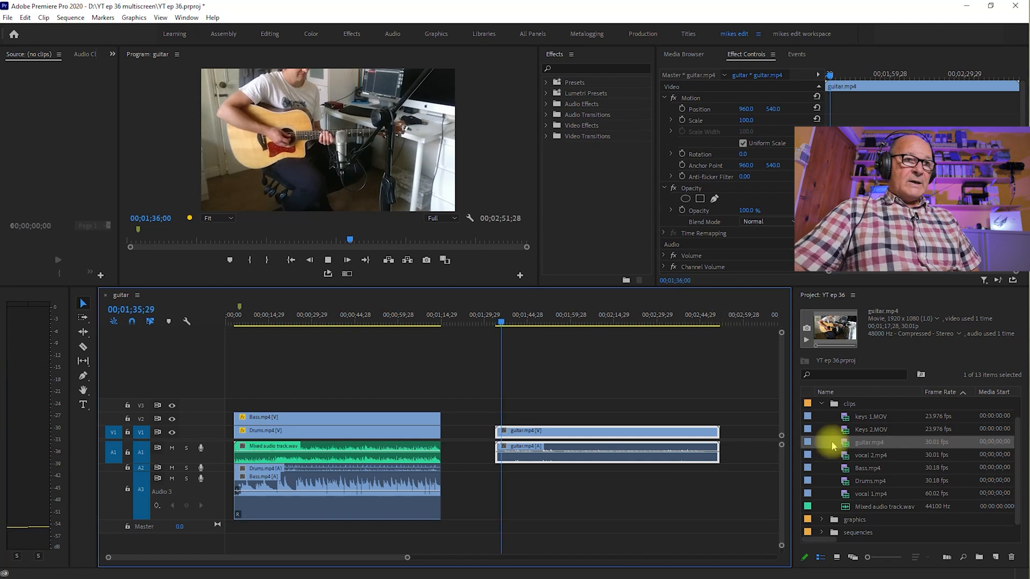
{"action": "key", "text": "space"}
- Raise the guitar clip's audio gain by 6 dB
{"action": "right_click", "coordinate": [620, 464]}
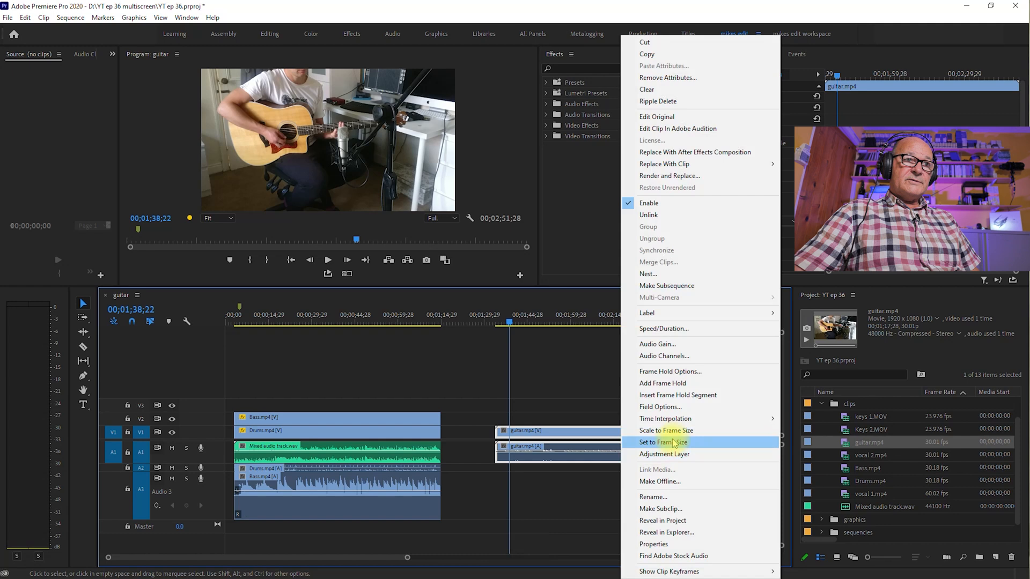
{"action": "right_click", "coordinate": [594, 465]}
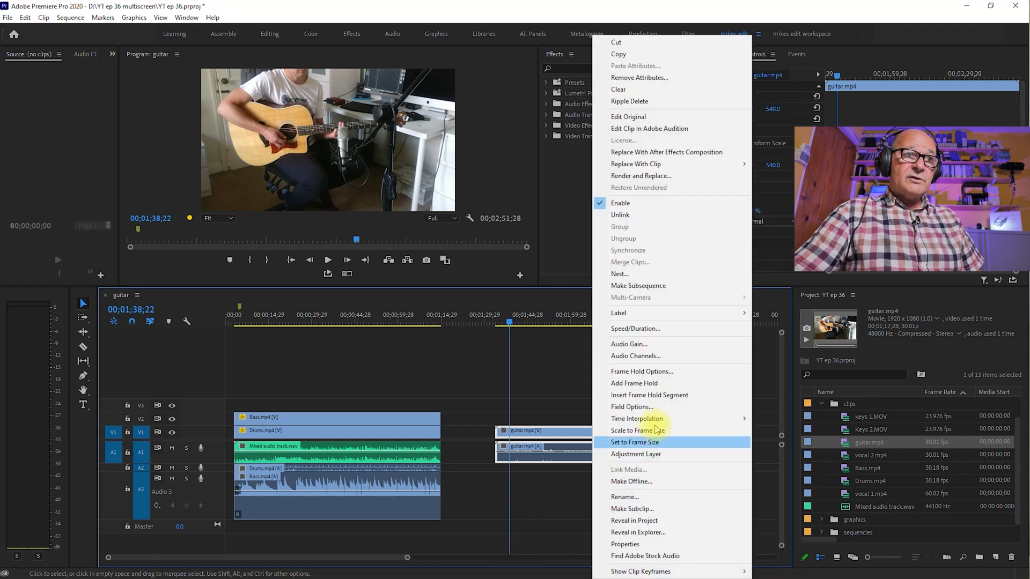
{"action": "left_click", "coordinate": [627, 344]}
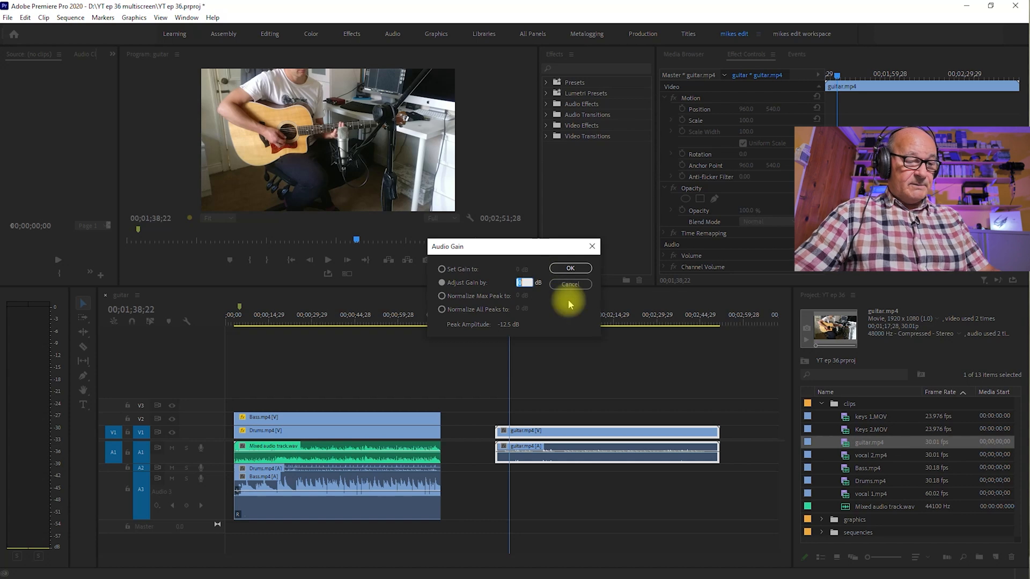
{"action": "type", "text": "6"}
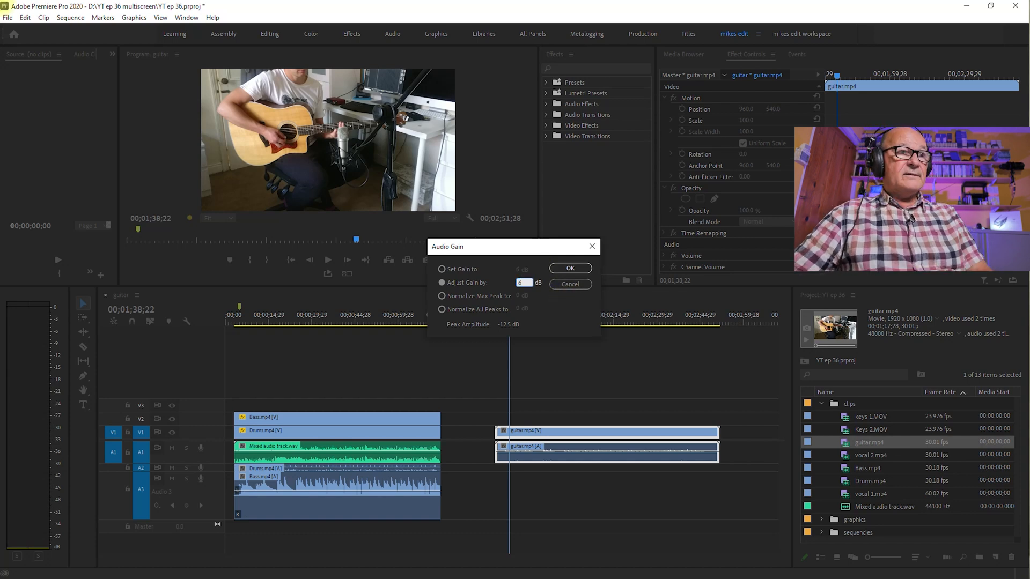
{"action": "left_click", "coordinate": [570, 268]}
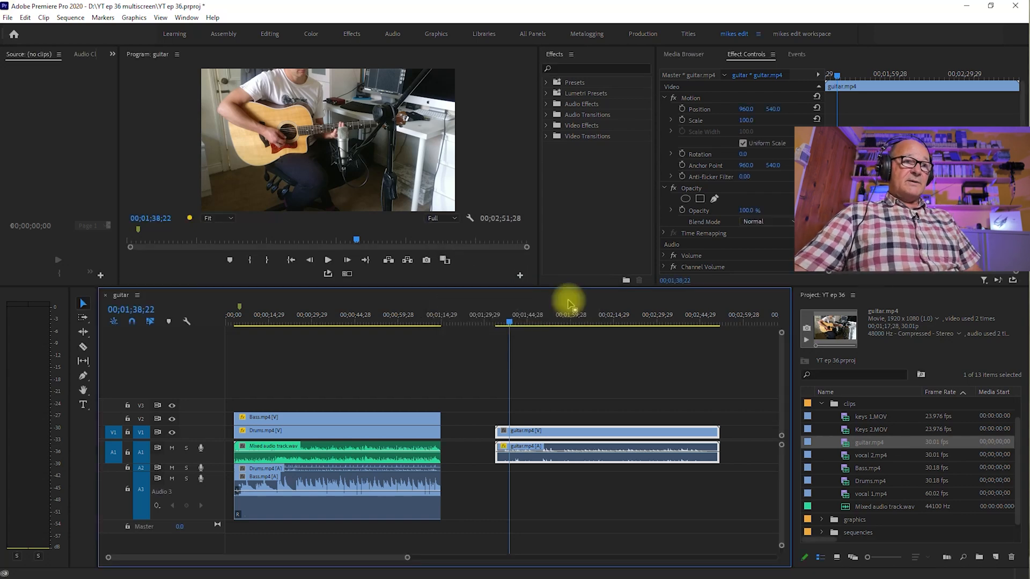
- Trim the start of the guitar clip to its first note at 00;01;37;10 and move its video to V3
{"action": "key", "text": "space"}
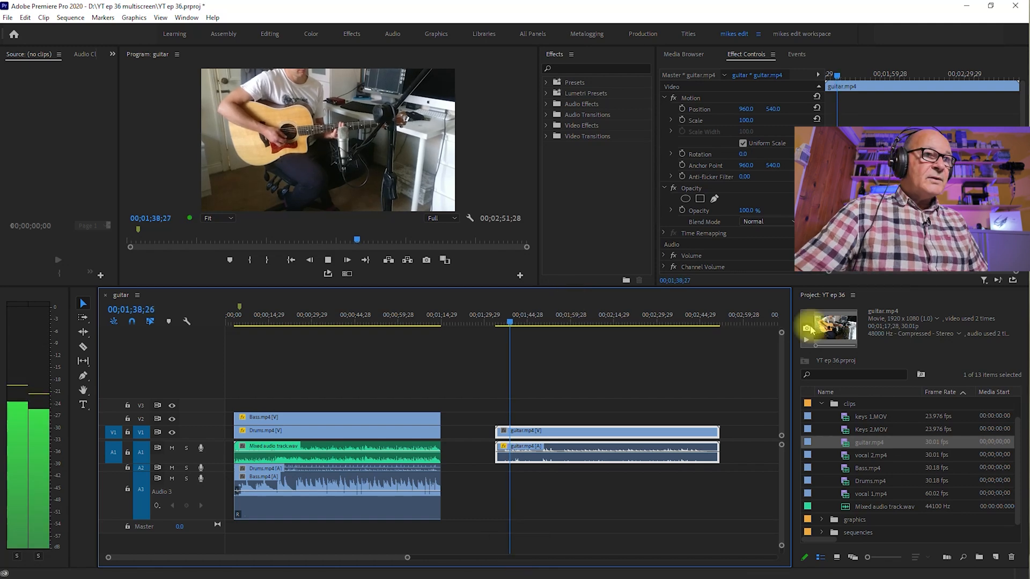
{"action": "key", "text": "space"}
{"action": "key", "text": "="}
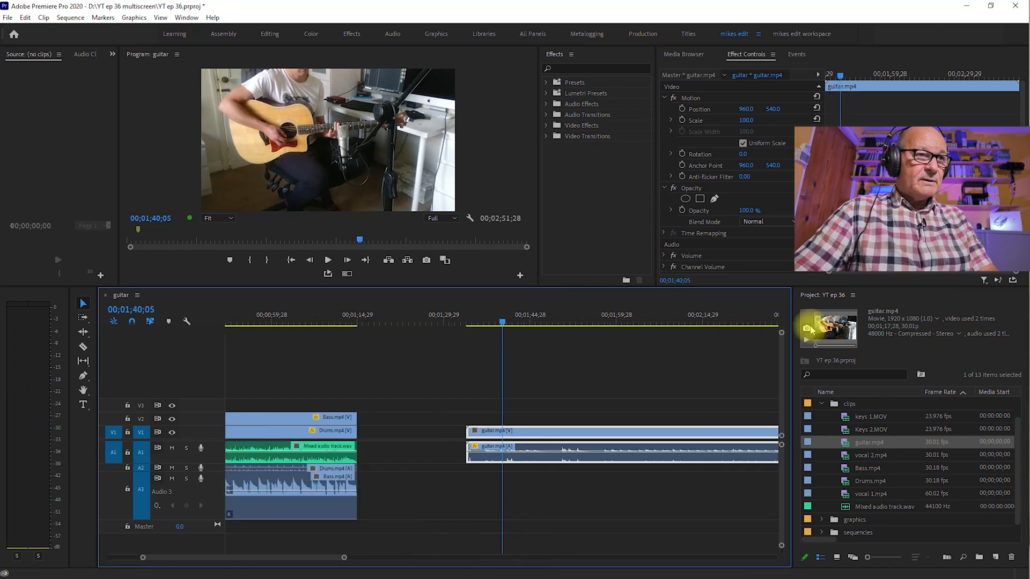
{"action": "key", "text": "="}
{"action": "key", "text": "="}
{"action": "left_click", "coordinate": [354, 323]}
{"action": "key", "text": "space"}
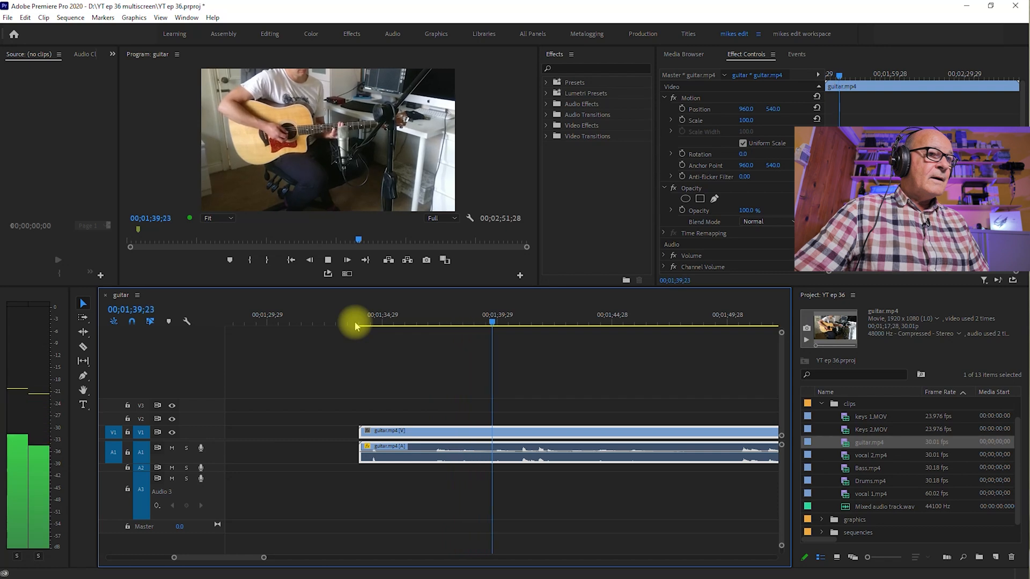
{"action": "key", "text": "space"}
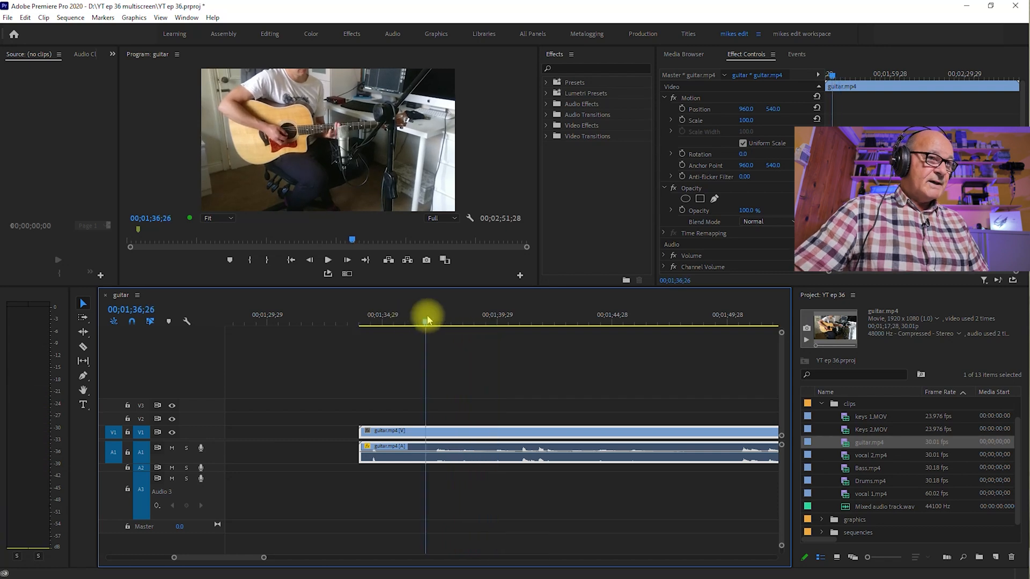
{"action": "key", "text": "space"}
{"action": "key", "text": "space"}
{"action": "left_click_drag", "start_coordinate": [360, 430], "coordinate": [494, 409]}
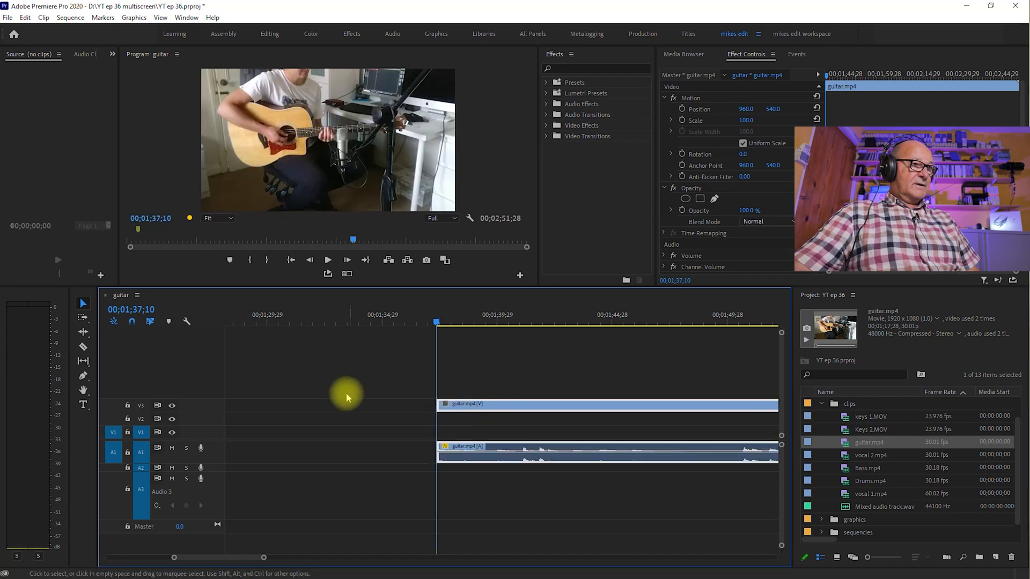
- Move the guitar clip's audio to A4 and reduce the height of track A3
{"action": "left_click_drag", "start_coordinate": [495, 464], "coordinate": [482, 535]}
{"action": "mouse_move", "coordinate": [202, 518]}
{"action": "left_mouse_down"}
{"action": "mouse_move", "coordinate": [201, 474]}
{"action": "mouse_move", "coordinate": [207, 505]}
{"action": "left_mouse_up"}
{"action": "key", "text": "backslash"}
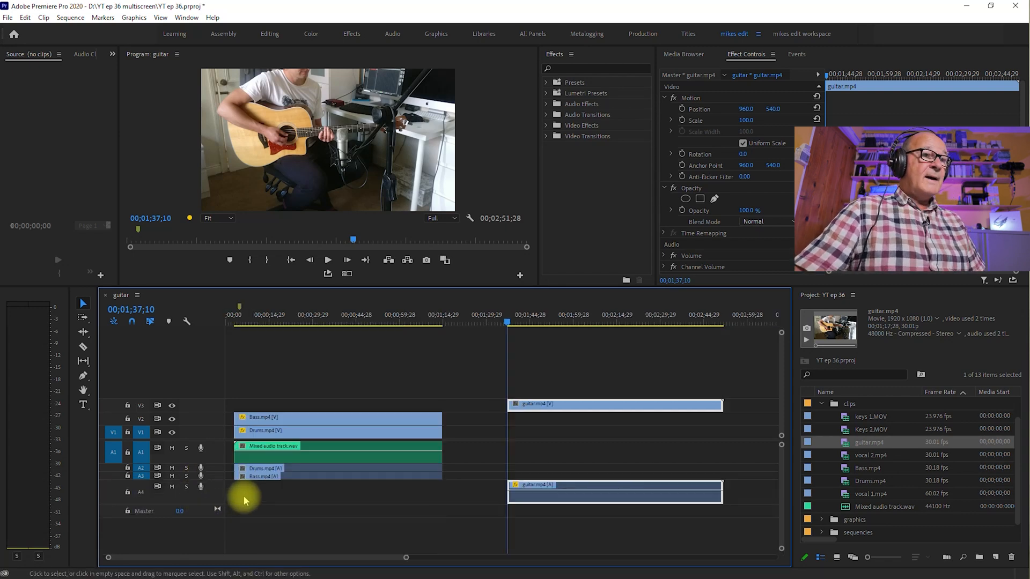
- Move the guitar clip over the other clips near the start of the mixed audio track and play the sequence to check its sync
{"action": "left_click_drag", "start_coordinate": [578, 408], "coordinate": [314, 409]}
{"action": "left_click", "coordinate": [251, 321]}
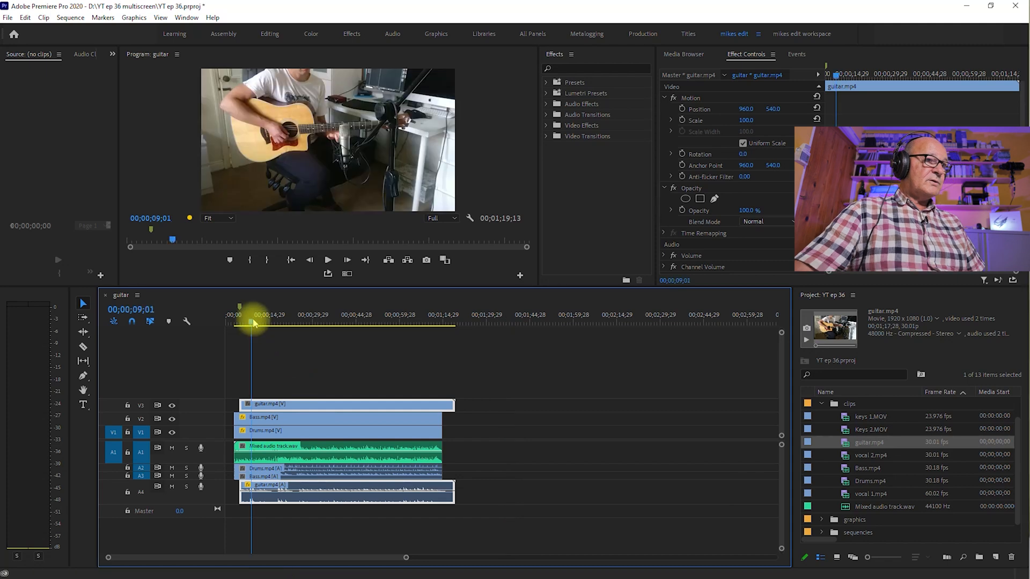
{"action": "key", "text": "space"}
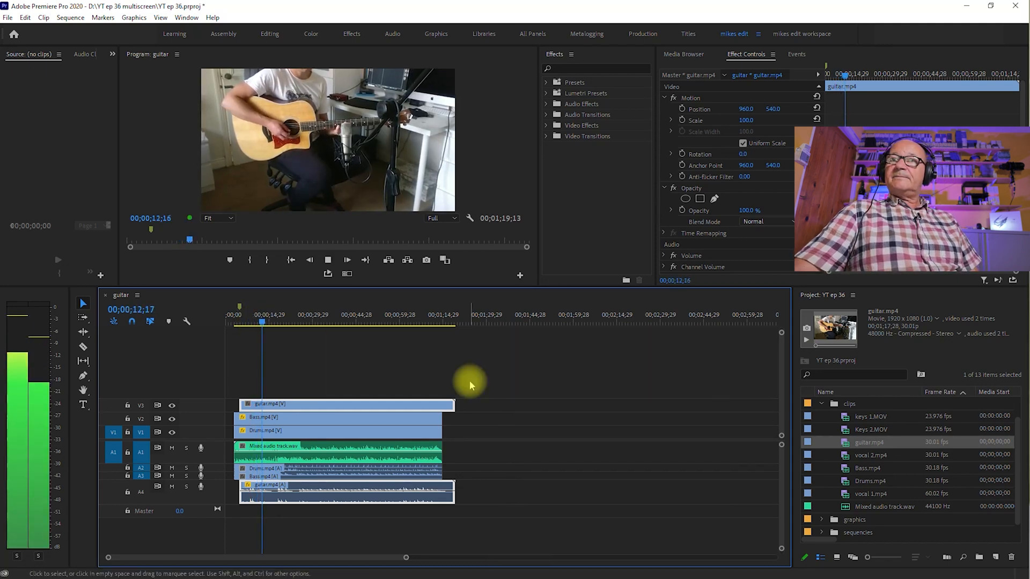
{"action": "key", "text": "space"}
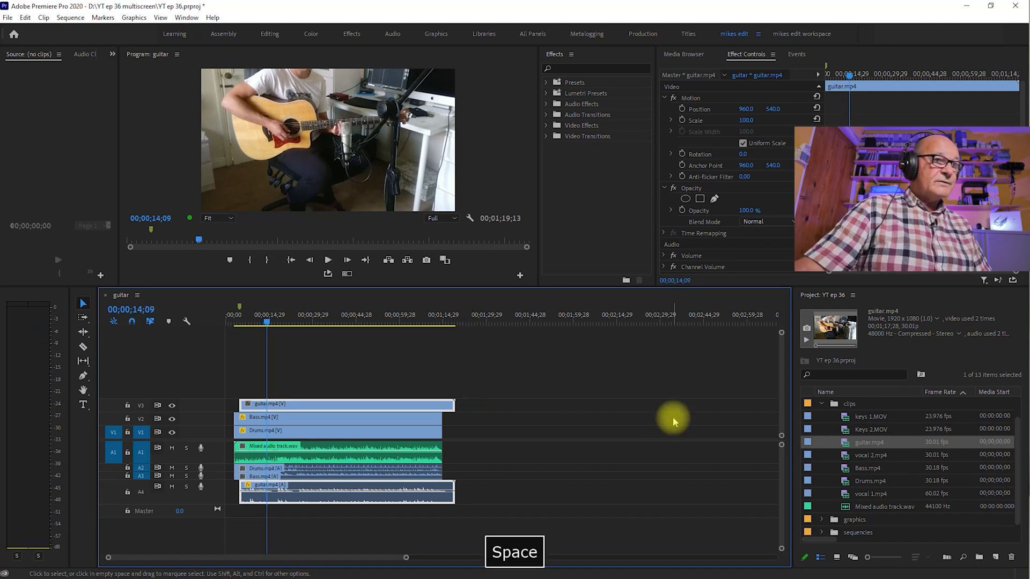
- Trim the guitar clip's end and extend its start so both line up with the other clips
{"action": "left_click_drag", "start_coordinate": [453, 404], "coordinate": [441, 404]}
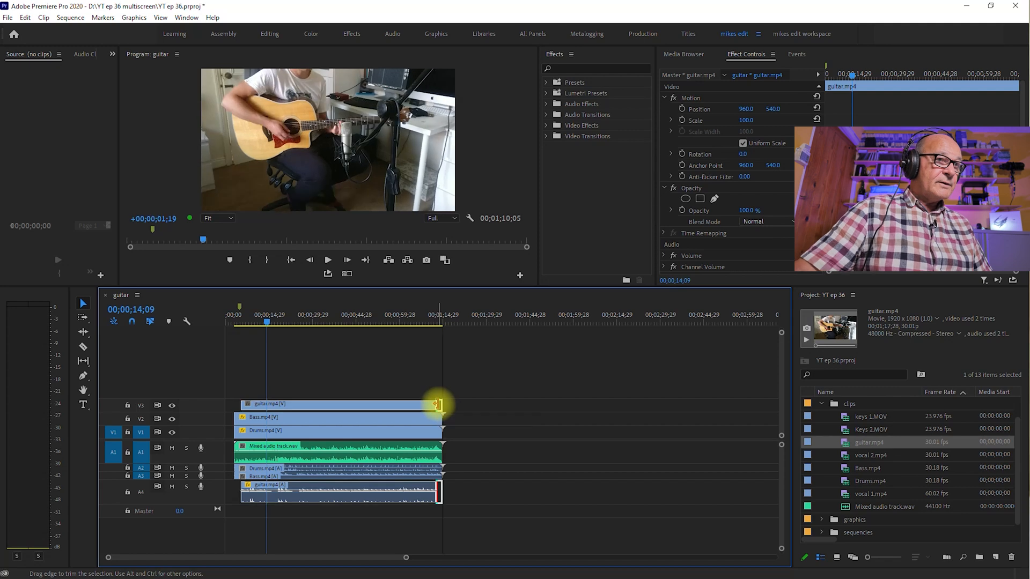
{"action": "left_click_drag", "start_coordinate": [239, 404], "coordinate": [235, 403]}
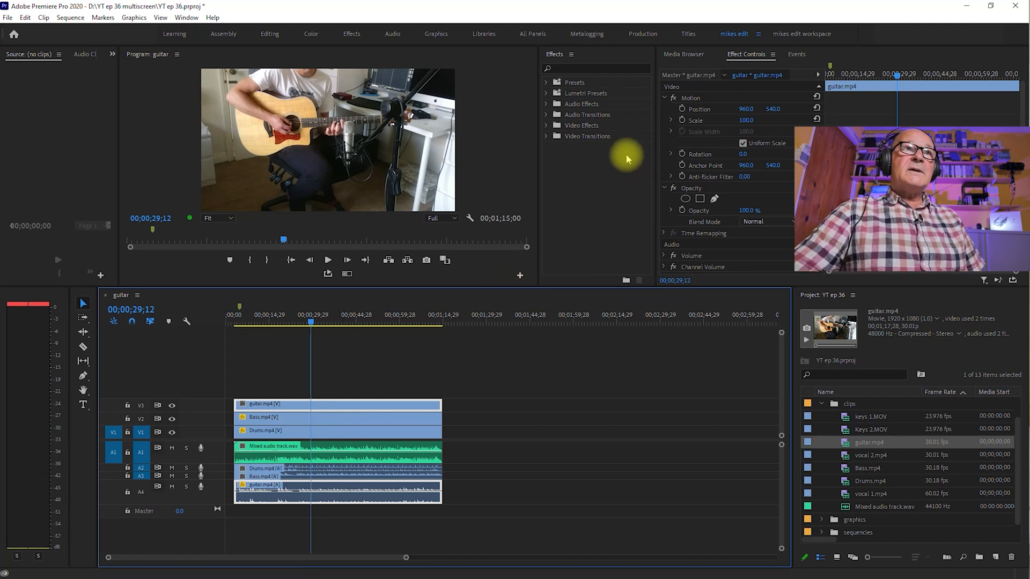
- Scale the guitar picture down and shift it horizontally toward the right side of the frame
{"action": "left_click", "coordinate": [322, 159]}
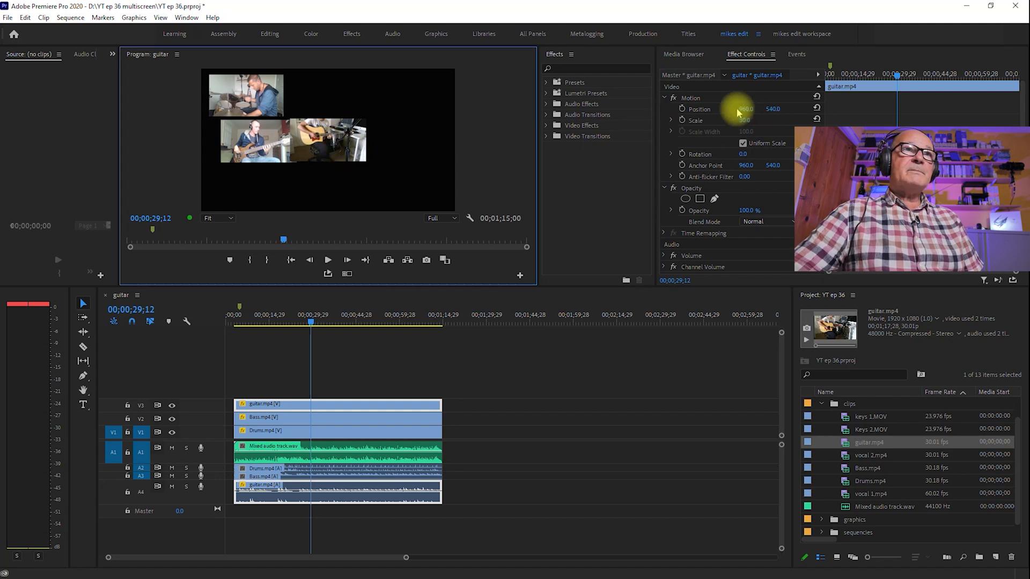
{"action": "left_click_drag", "start_coordinate": [745, 108], "coordinate": [962, 111]}
- Place Keys 2.MOV on V4 at the start of the other clips and play the sequence
{"action": "left_click_drag", "start_coordinate": [846, 429], "coordinate": [236, 391]}
{"action": "left_click", "coordinate": [273, 322]}
{"action": "key", "text": "space"}
- Adjust the audio gain of the Keys 2.MOV clip and trim its end to match the other clips
{"action": "right_click", "coordinate": [368, 497]}
{"action": "left_click", "coordinate": [411, 344]}
{"action": "left_click_drag", "start_coordinate": [449, 392], "coordinate": [435, 392]}
- Try raising the Keys 2.MOV clip's audio gain by 12 dB
{"action": "right_click", "coordinate": [372, 502]}
{"action": "left_click", "coordinate": [410, 344]}
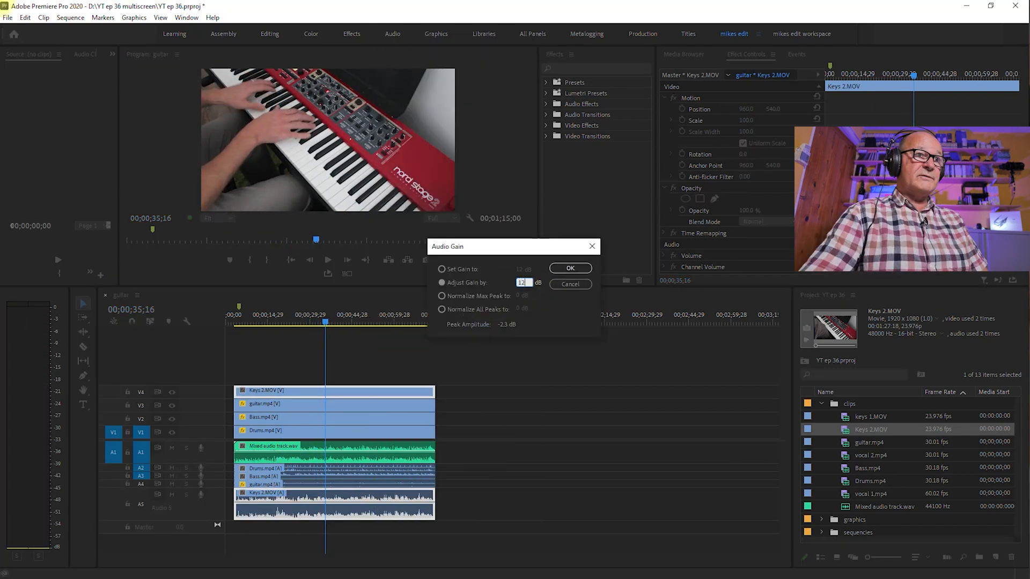
{"action": "key", "text": "Return"}
{"action": "key", "text": "ctrl+z"}
{"action": "key", "text": "space"}
- Place keys 1.MOV on V1 and A1 in the empty timeline area beyond the other clips, and raise its audio gain
{"action": "left_click_drag", "start_coordinate": [846, 417], "coordinate": [510, 432]}
{"action": "left_click", "coordinate": [510, 322]}
{"action": "key", "text": "space"}
{"action": "left_click", "coordinate": [539, 322]}
{"action": "right_click", "coordinate": [639, 452]}
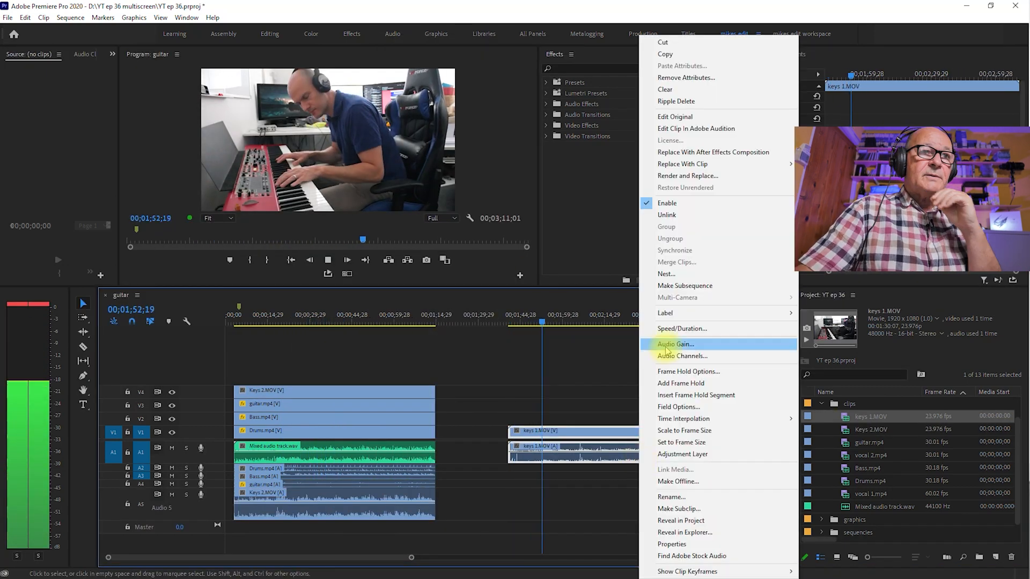
{"action": "left_click", "coordinate": [665, 347]}
{"action": "key", "text": "Return"}
- Cut the keys 1.MOV clip at 00;01;51;22, where the playing starts, and delete the part before the cut
{"action": "key", "text": "equal"}
{"action": "key", "text": "equal"}
{"action": "key", "text": "equal"}
{"action": "key", "text": "equal"}
{"action": "left_click", "coordinate": [421, 321]}
{"action": "key", "text": "space"}
{"action": "key", "text": "c"}
{"action": "left_click", "coordinate": [433, 323]}
{"action": "left_click", "coordinate": [440, 429]}
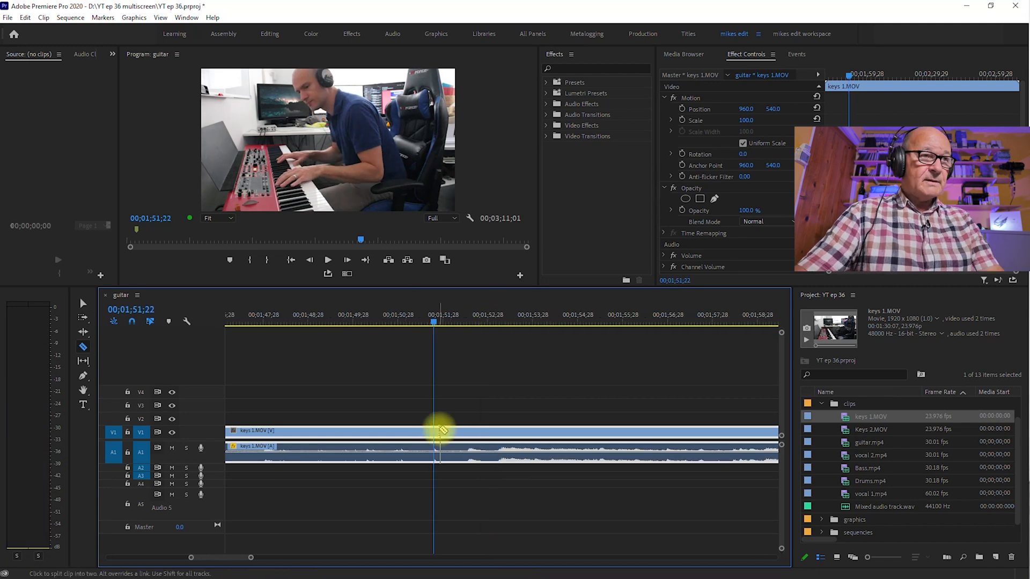
{"action": "key", "text": "v"}
{"action": "left_click", "coordinate": [358, 433]}
{"action": "key", "text": "Delete"}
- Select the remaining keys 1.MOV clip and play the timeline close up to check it
{"action": "key", "text": "minus"}
{"action": "key", "text": "minus"}
{"action": "key", "text": "minus"}
{"action": "key", "text": "minus"}
{"action": "left_click", "coordinate": [517, 432]}
{"action": "key", "text": "equal"}
{"action": "key", "text": "equal"}
{"action": "key", "text": "equal"}
{"action": "key", "text": "equal"}
{"action": "key", "text": "space"}
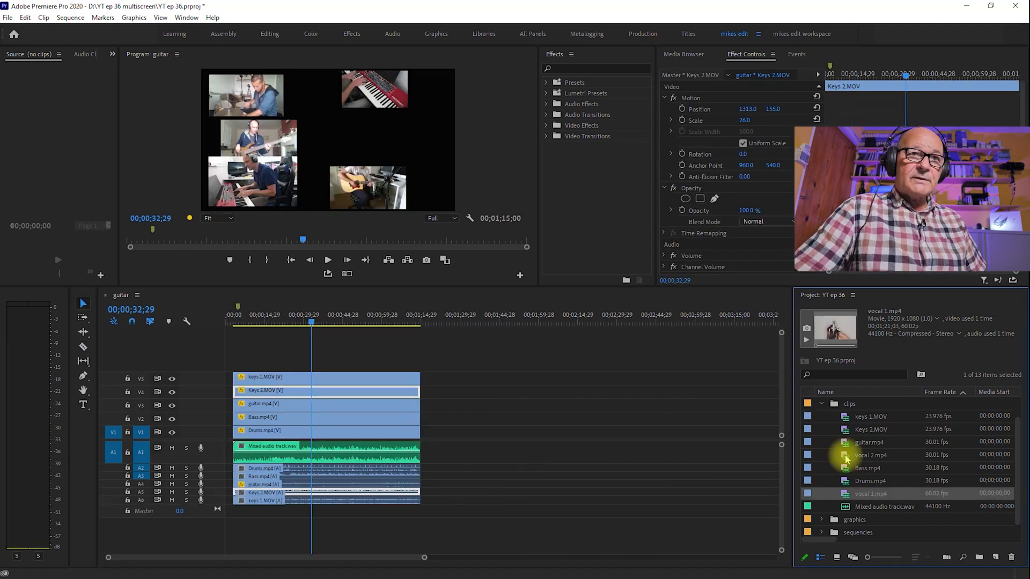
- Place vocal 2.mp4 on V1 and A1 in the empty timeline area beyond the other clips, and play its opening
{"action": "left_click_drag", "start_coordinate": [846, 459], "coordinate": [473, 430]}
{"action": "mouse_move", "coordinate": [477, 317]}
{"action": "left_mouse_down"}
{"action": "mouse_move", "coordinate": [502, 319]}
{"action": "mouse_move", "coordinate": [471, 324]}
{"action": "left_mouse_up"}
{"action": "key", "text": "space"}
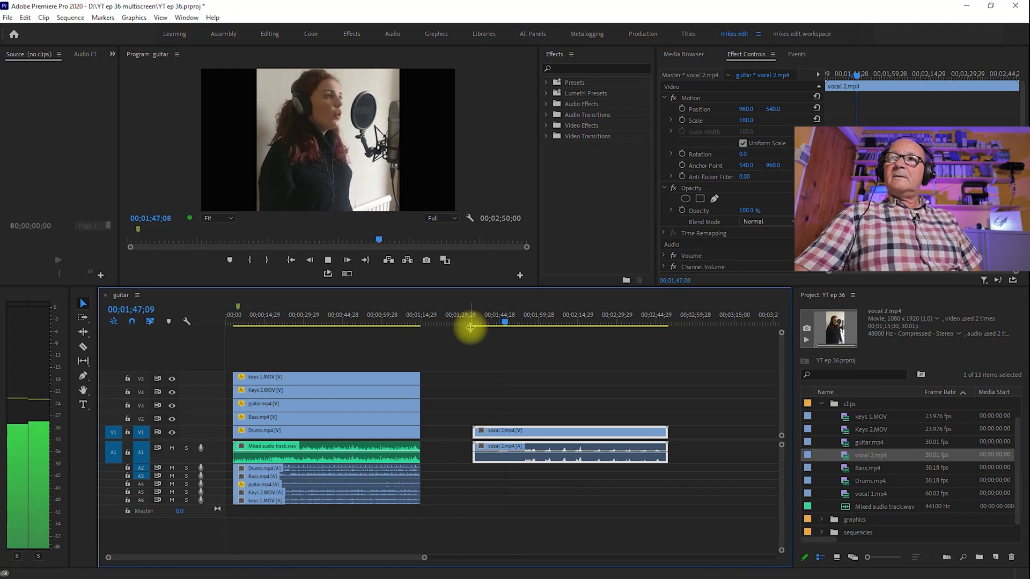
{"action": "key", "text": "space"}
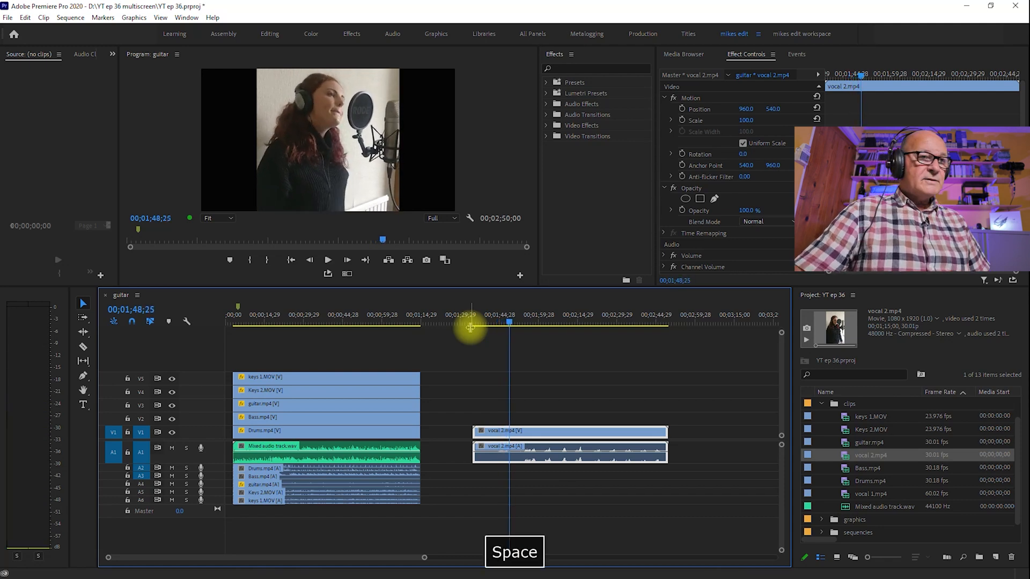
- Raise the vocal 2.mp4 clip's audio gain and play its opening again
{"action": "key", "text": "equal"}
{"action": "key", "text": "equal"}
{"action": "right_click", "coordinate": [532, 447]}
{"action": "left_click", "coordinate": [566, 349]}
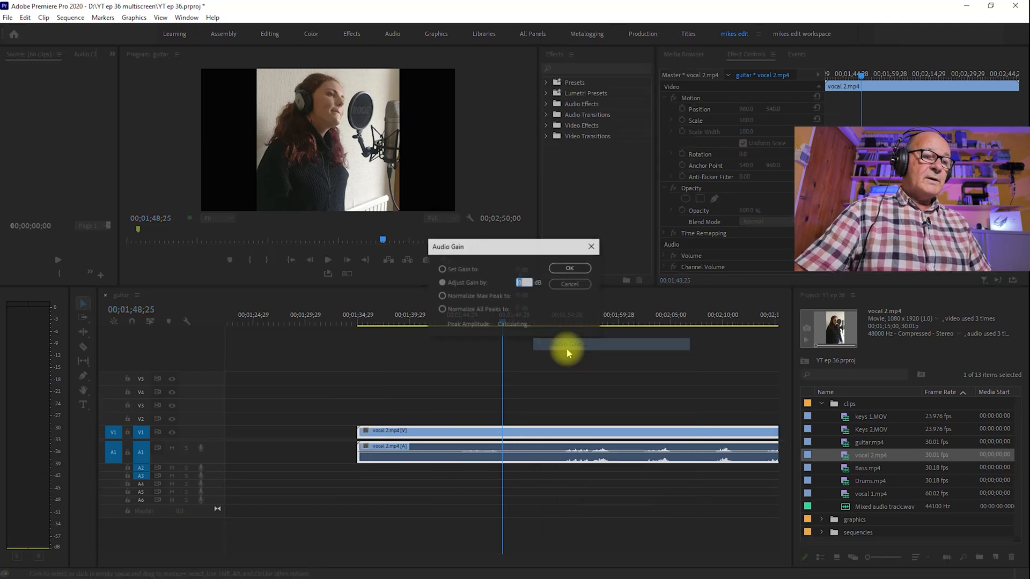
{"action": "key", "text": "space"}
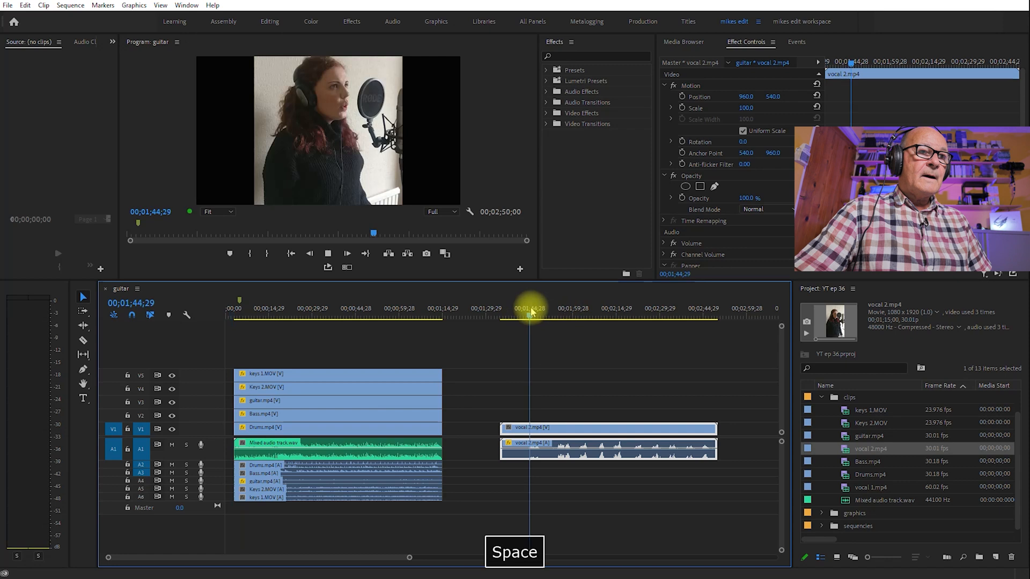
{"action": "key", "text": "space"}
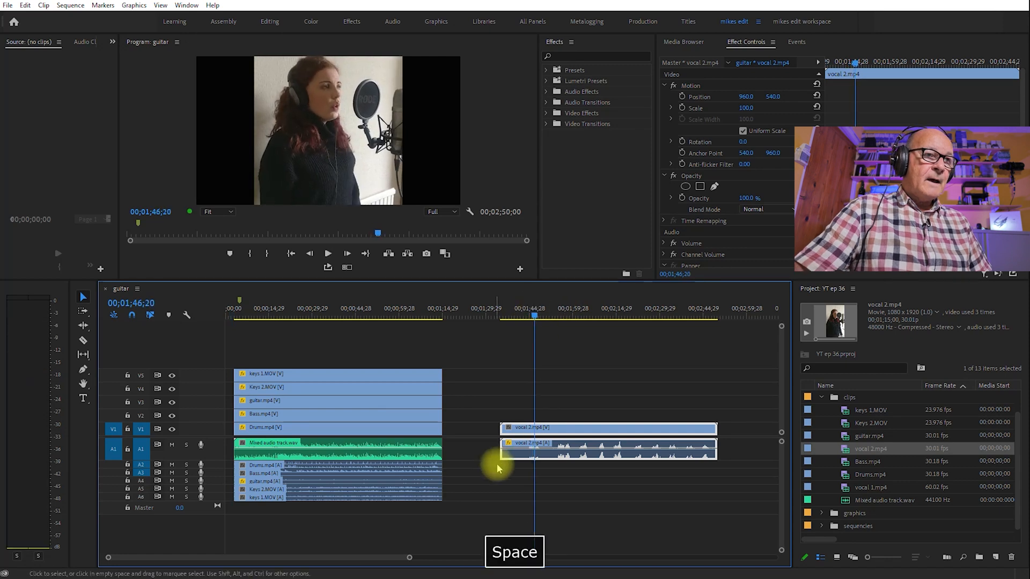
- Move the vocal 2.mp4 clip's audio to a new A7 track and its video to a new V6 track
{"action": "left_click_drag", "start_coordinate": [513, 459], "coordinate": [494, 525]}
{"action": "left_click_drag", "start_coordinate": [215, 514], "coordinate": [215, 531]}
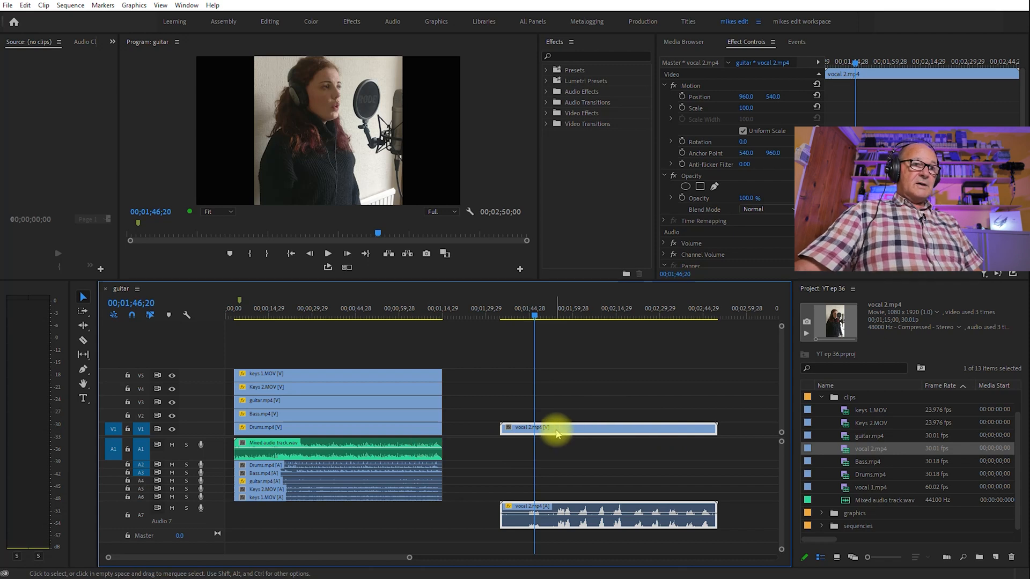
{"action": "left_click_drag", "start_coordinate": [556, 431], "coordinate": [556, 359]}
- Find the first sung note in vocal 2.mp4 and trim the clip's start to it at 00;01;44;29
{"action": "left_click", "coordinate": [528, 309]}
{"action": "key", "text": "space"}
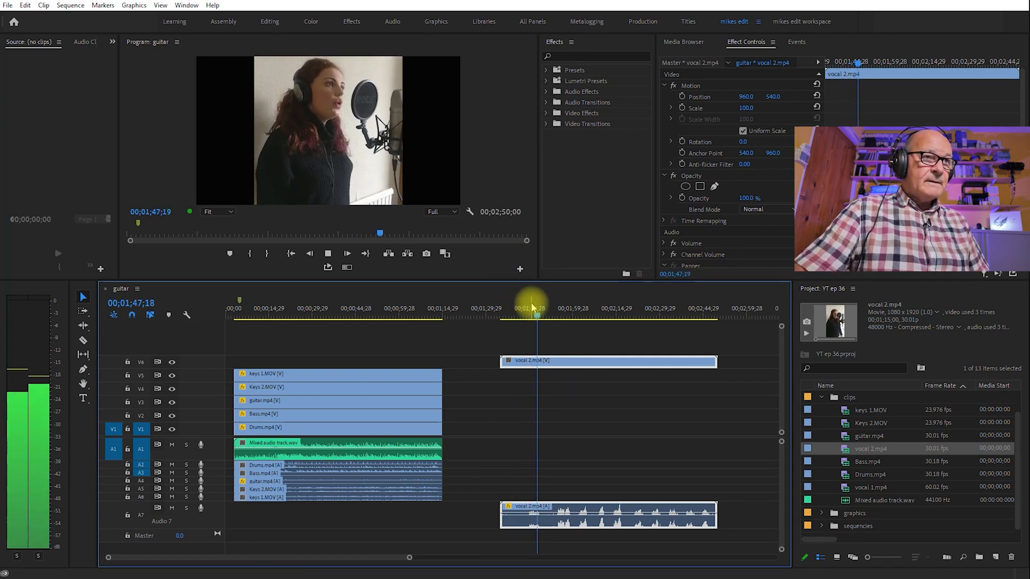
{"action": "key", "text": "space"}
{"action": "scroll", "coordinate": [509, 364], "scroll_direction": "up", "scroll_amount": 4}
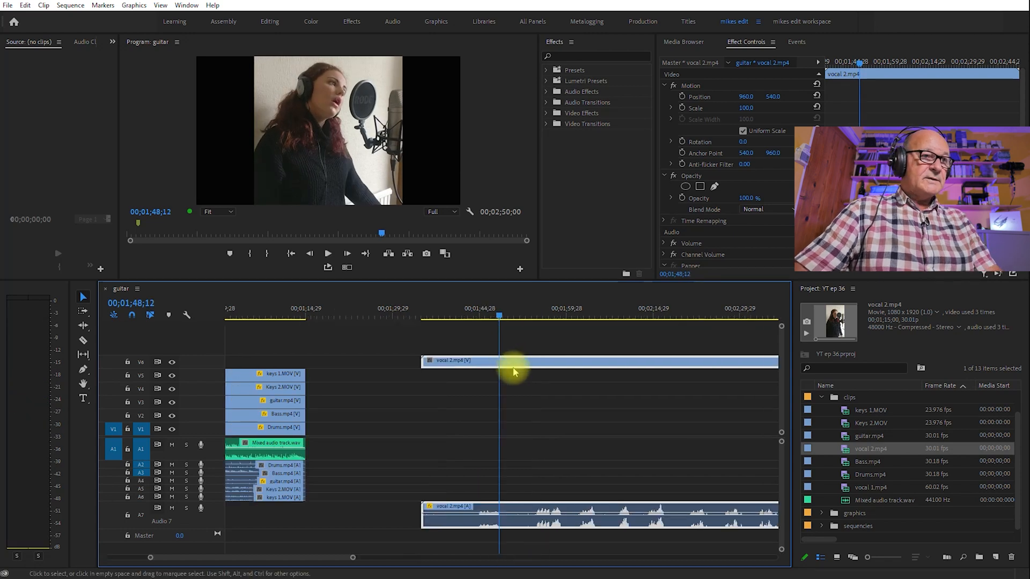
{"action": "left_click_drag", "start_coordinate": [463, 313], "coordinate": [459, 315]}
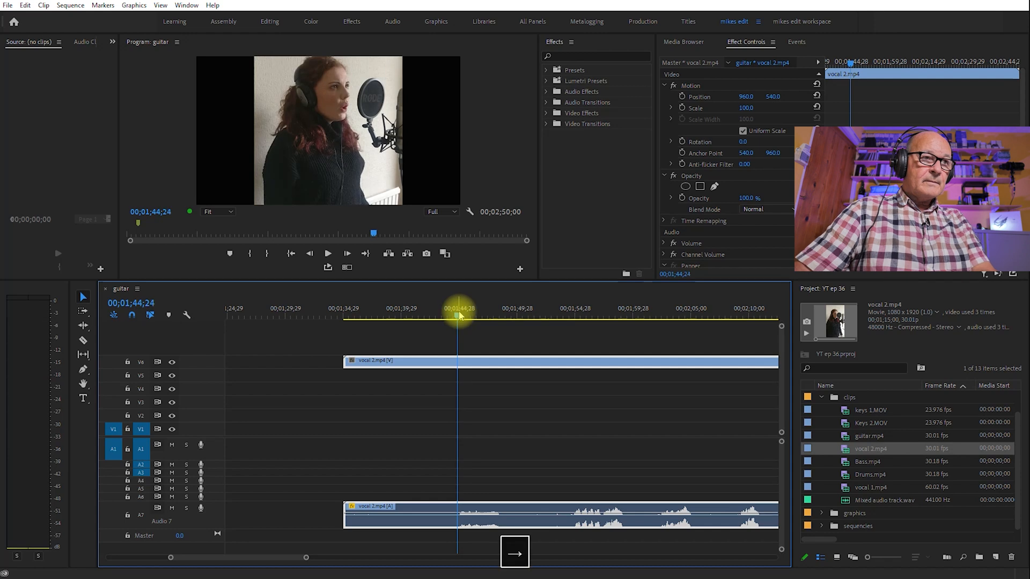
{"action": "key", "text": "Right"}
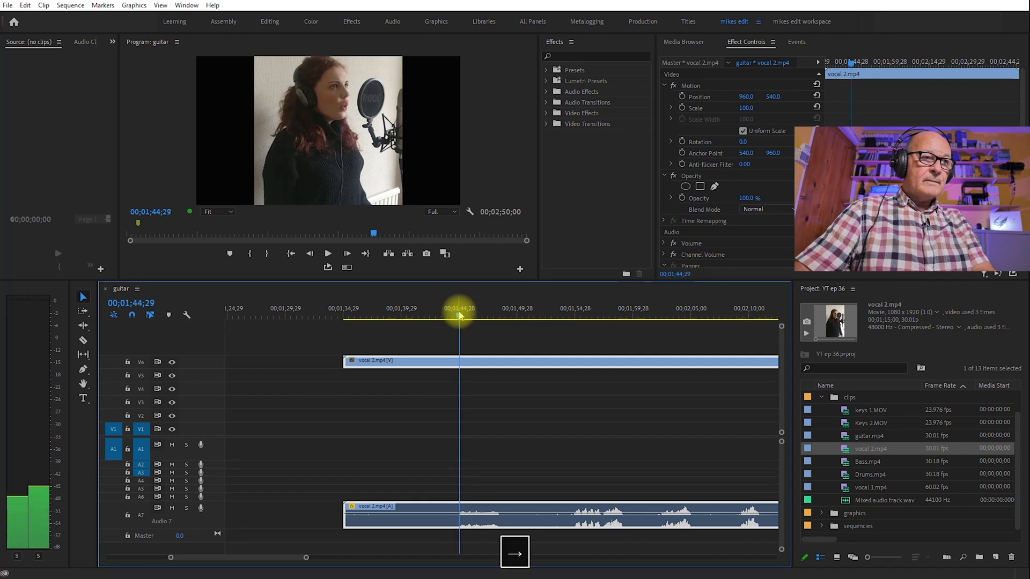
{"action": "key", "text": "Right"}
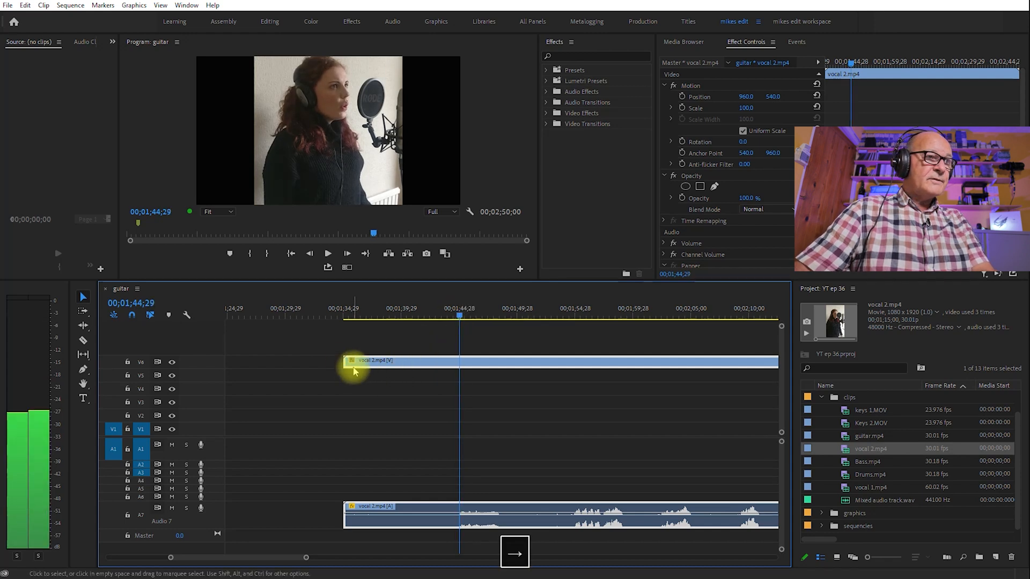
{"action": "left_click_drag", "start_coordinate": [346, 361], "coordinate": [580, 376]}
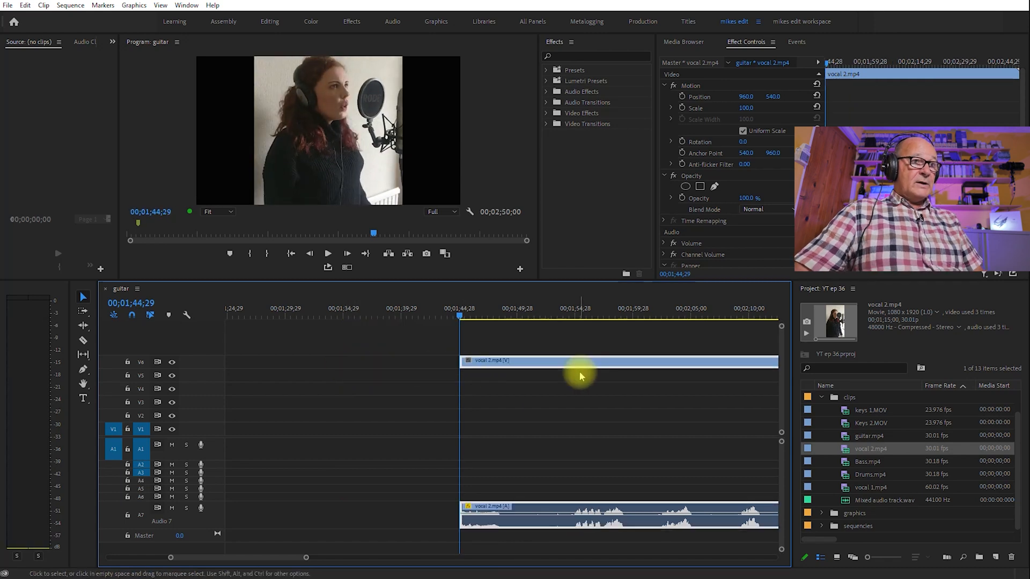
- Move the trimmed vocal 2.mp4 clip over the other clips, starting shortly after the mixed audio track begins
{"action": "key", "text": "minus"}
{"action": "key", "text": "minus"}
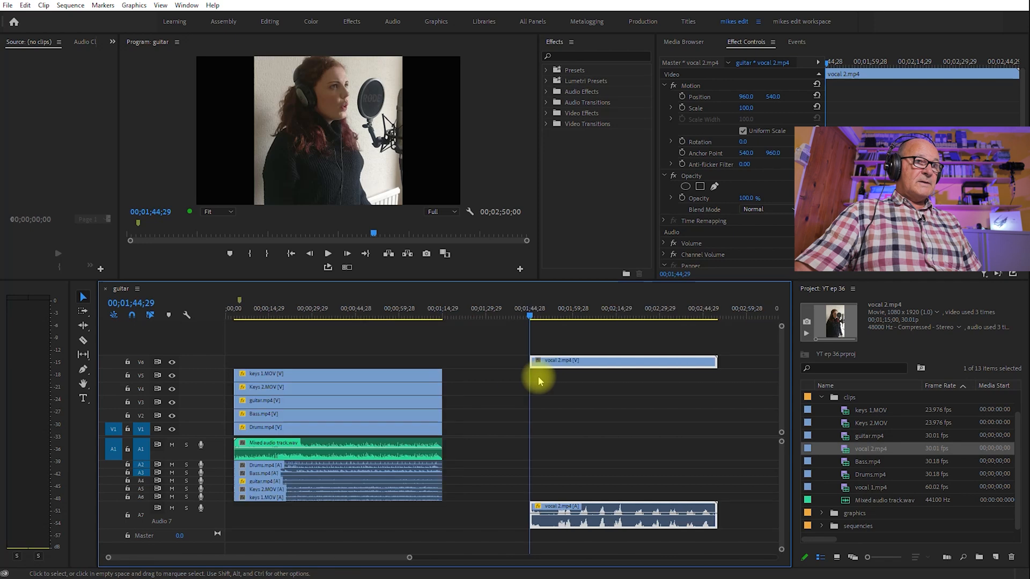
{"action": "left_click_drag", "start_coordinate": [586, 363], "coordinate": [331, 362]}
- Find the vocal entry in the mixed audio track near 00;00;12;19 and move the vocal 2.mp4 clip's start there
{"action": "left_click", "coordinate": [259, 310]}
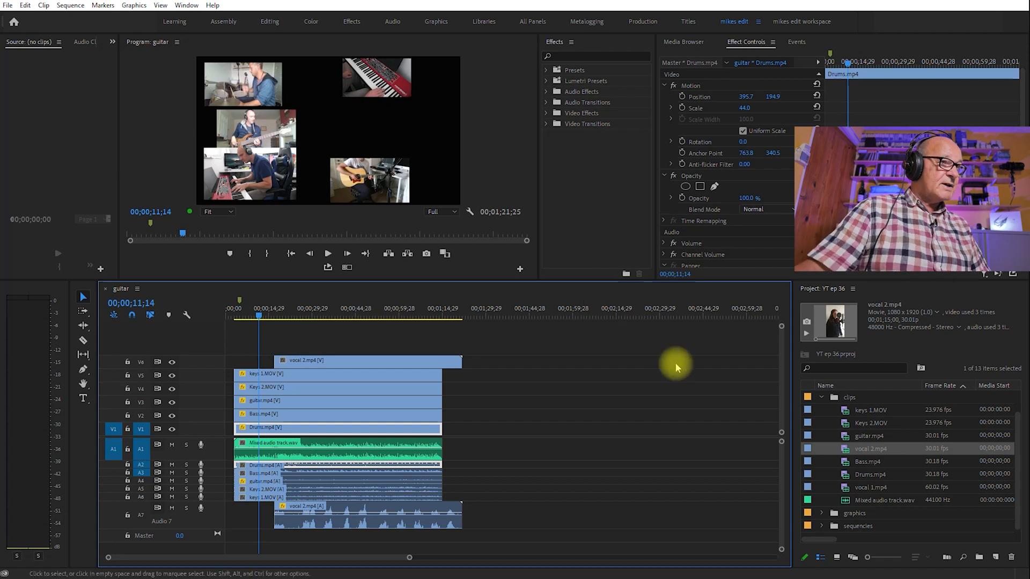
{"action": "key", "text": "space"}
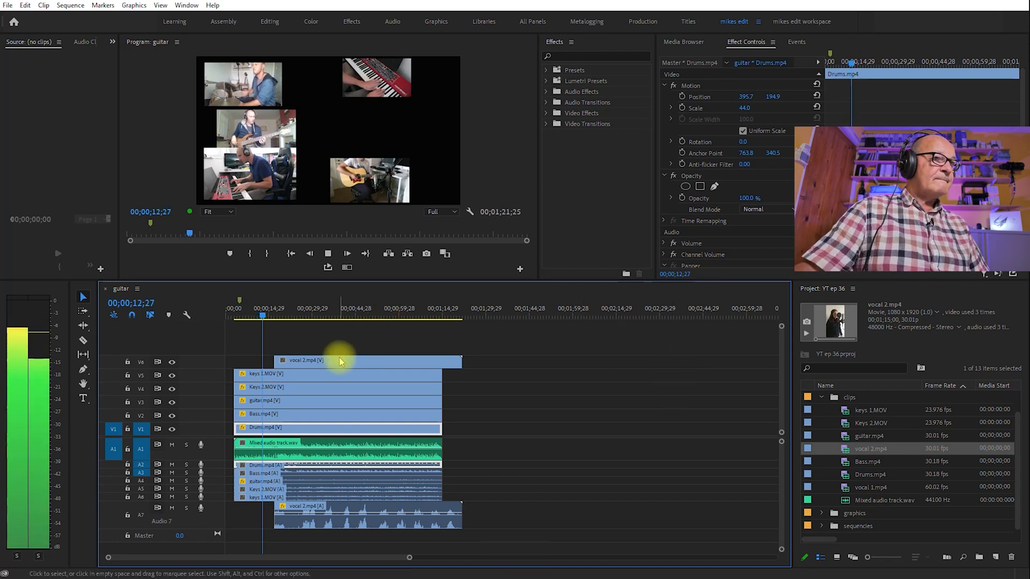
{"action": "key", "text": "space"}
{"action": "scroll", "coordinate": [333, 364], "scroll_direction": "up", "scroll_amount": 6}
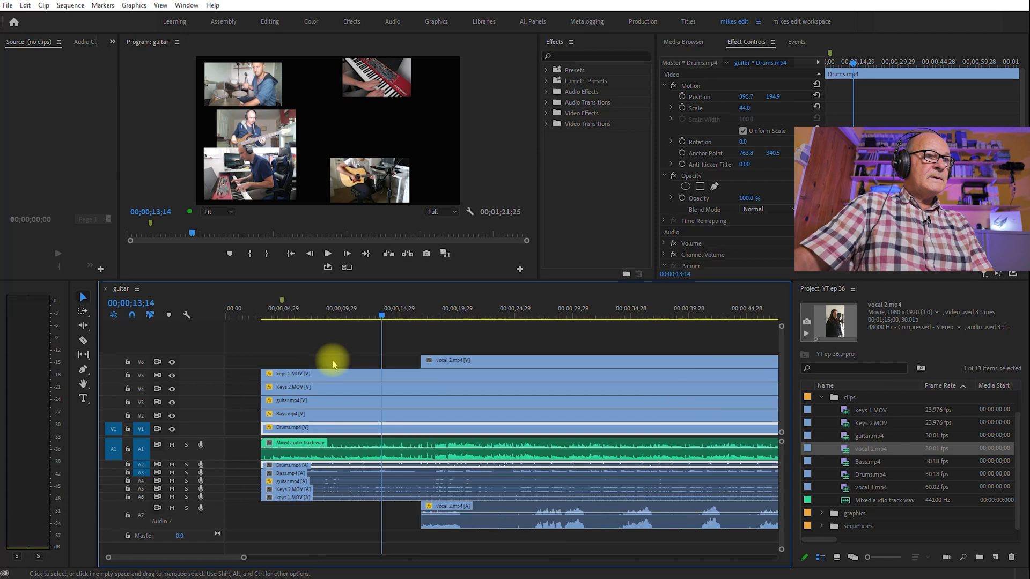
{"action": "left_click", "coordinate": [378, 315]}
{"action": "key", "text": "space"}
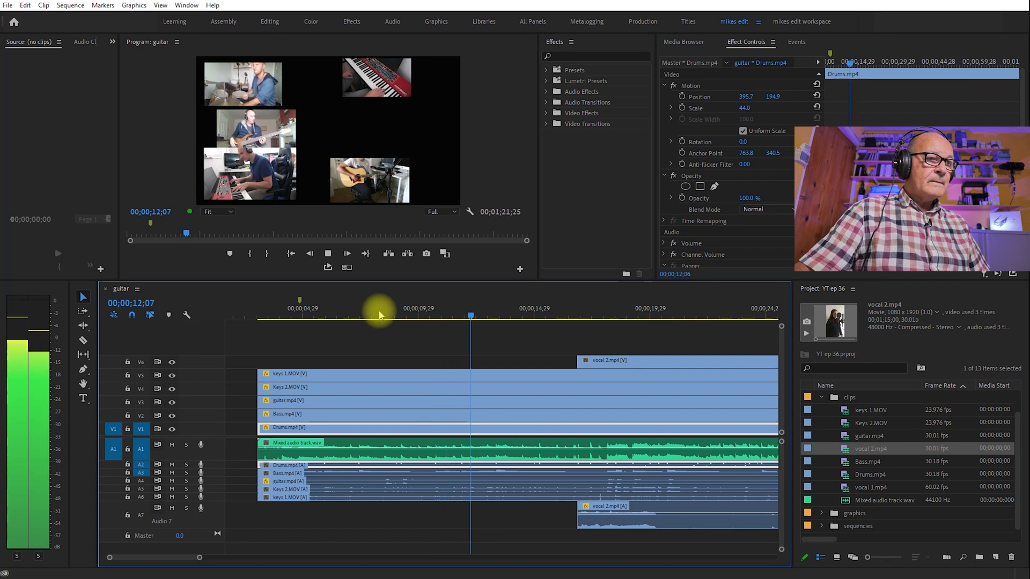
{"action": "key", "text": "space"}
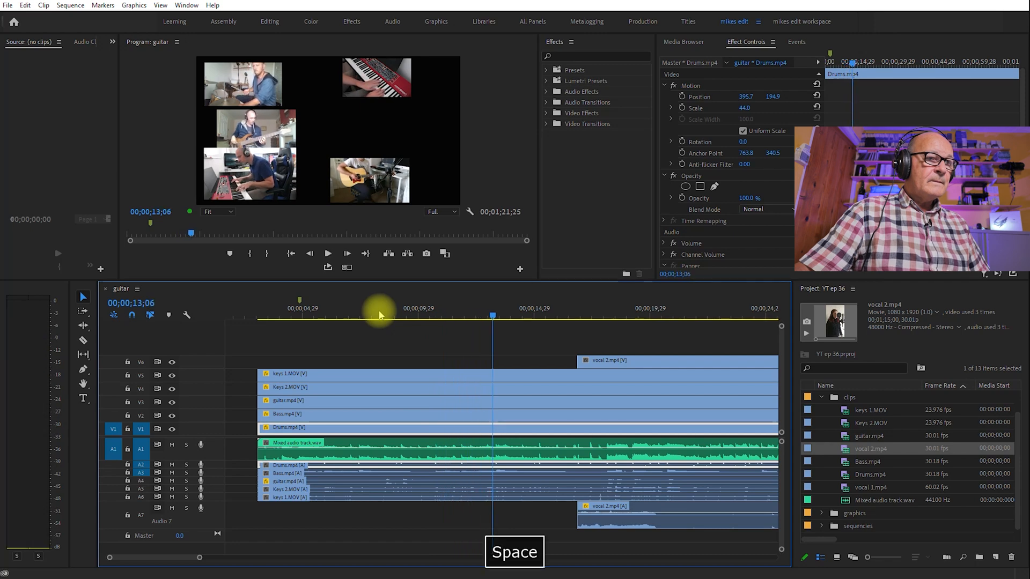
{"action": "left_click", "coordinate": [456, 315]}
{"action": "left_click_drag", "start_coordinate": [460, 317], "coordinate": [486, 319]}
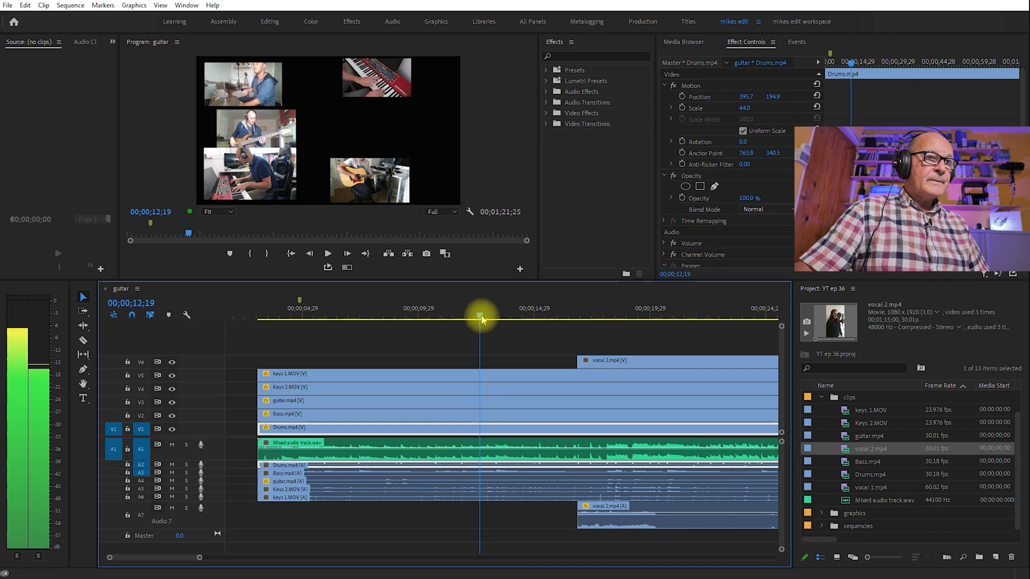
{"action": "left_click_drag", "start_coordinate": [611, 356], "coordinate": [519, 362]}
{"action": "key", "text": "space"}
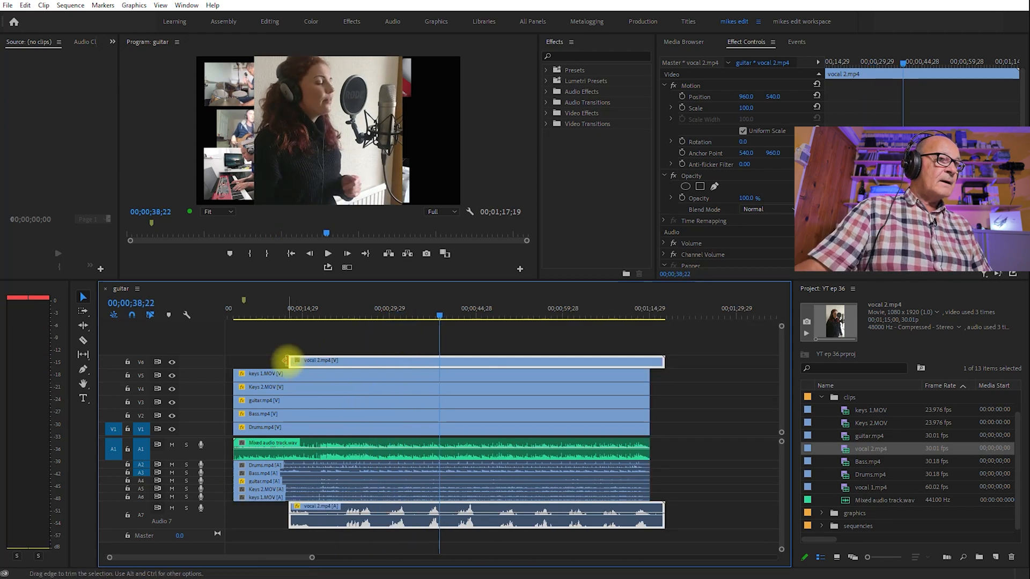
- Extend the vocal 2.mp4 clip back to the start of the other clips and trim its end to match theirs
{"action": "left_click_drag", "start_coordinate": [286, 360], "coordinate": [233, 361]}
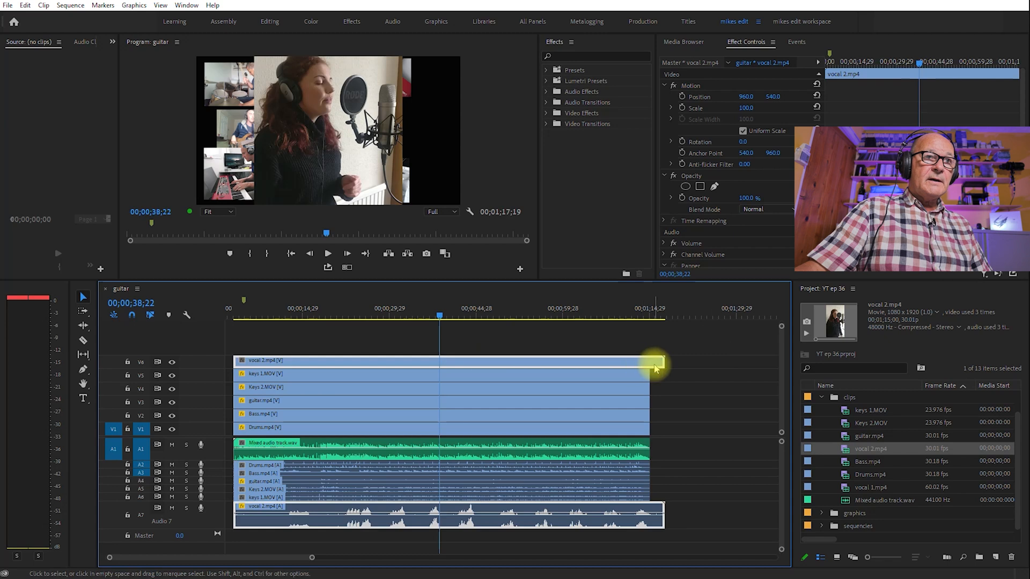
{"action": "left_click_drag", "start_coordinate": [660, 361], "coordinate": [646, 363]}
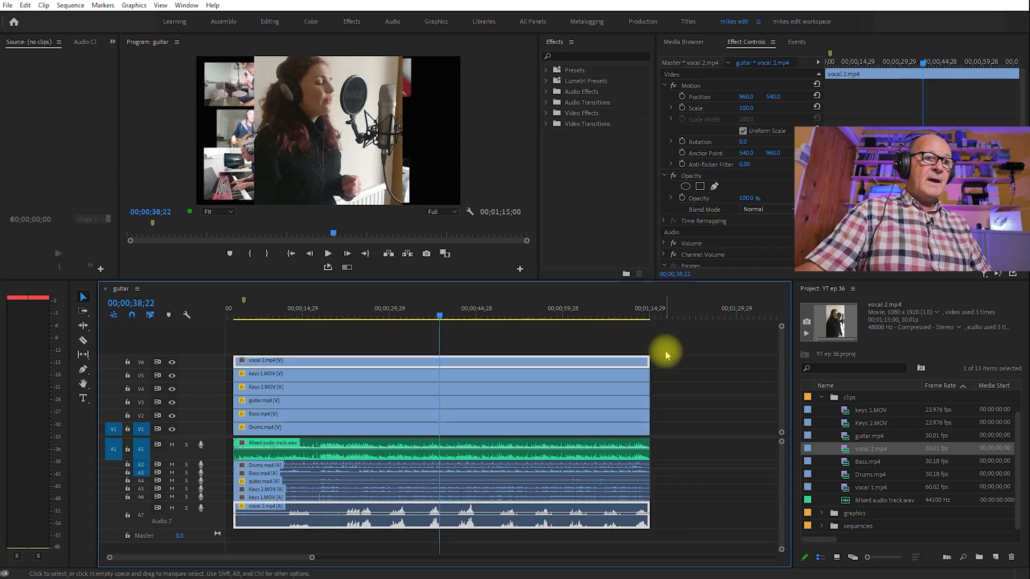
- Play the vocal 2.mp4 clip against the mix and lower its audio gain
{"action": "key", "text": "space"}
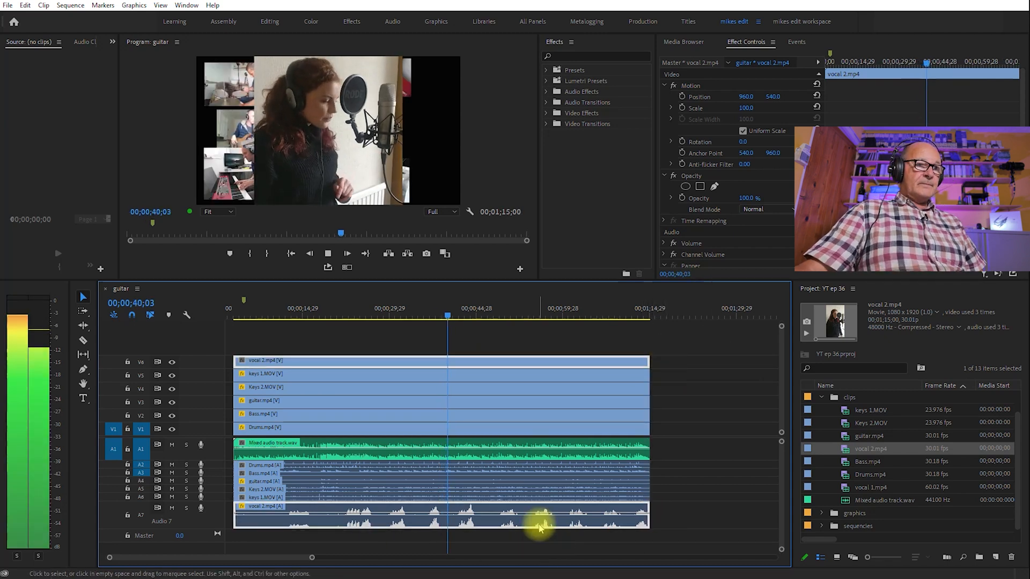
{"action": "right_click", "coordinate": [539, 527]}
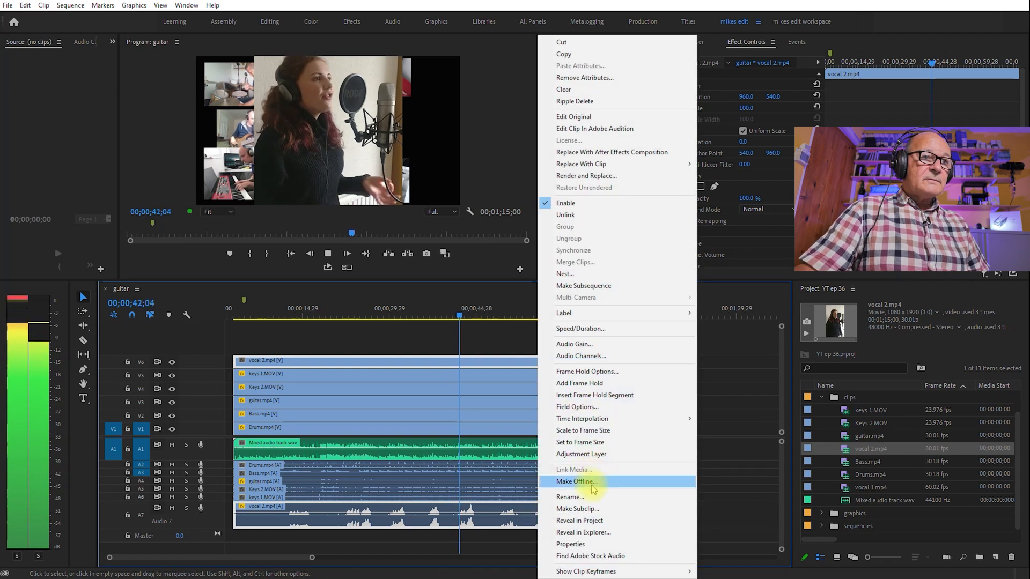
{"action": "left_click", "coordinate": [583, 346]}
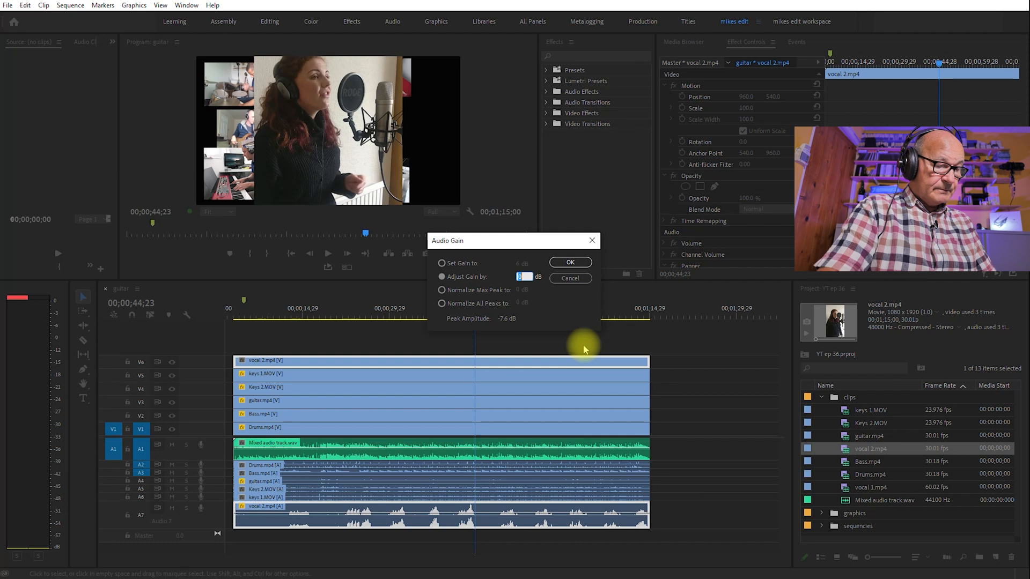
{"action": "key", "text": "Return"}
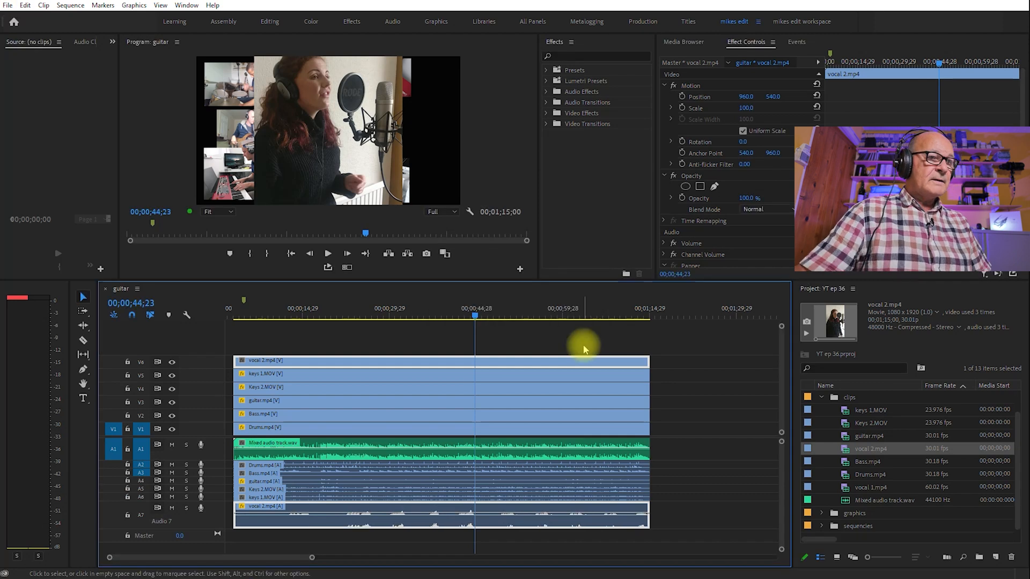
- Play vocal 2.mp4 with the mix again to check its sync and set the clip's scale to 43.0
{"action": "key", "text": "space"}
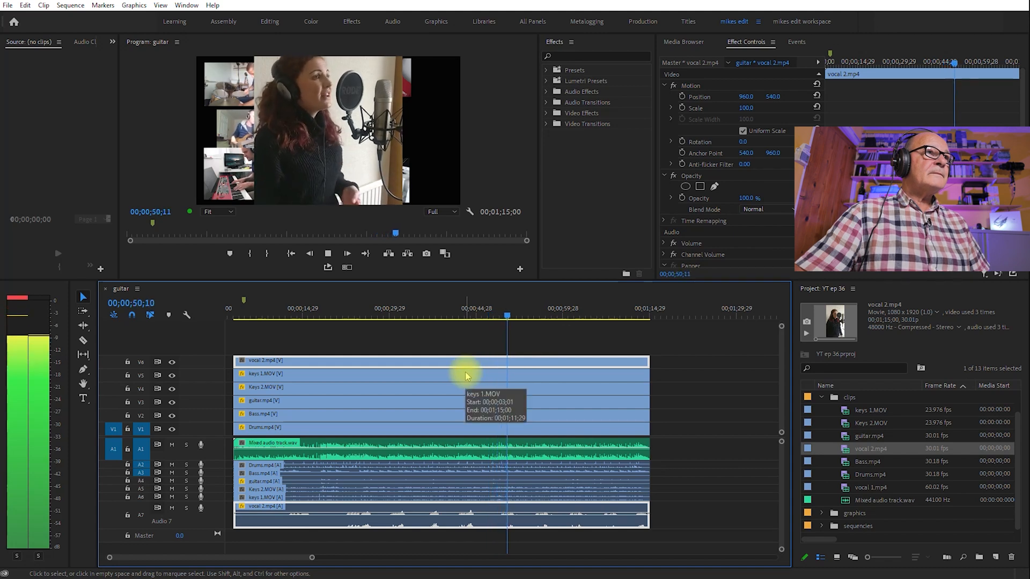
{"action": "key", "text": "space"}
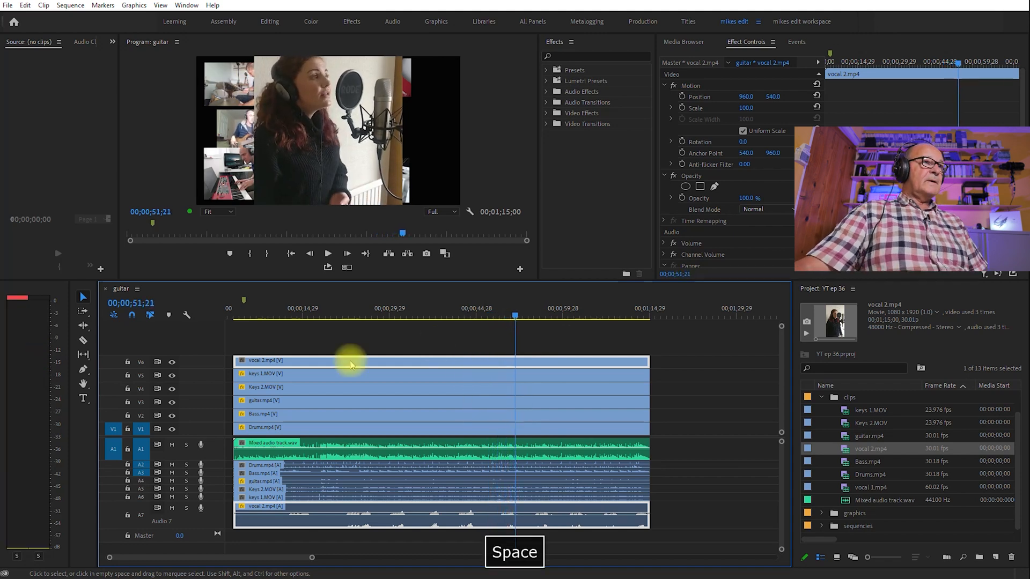
{"action": "left_click_drag", "start_coordinate": [746, 111], "coordinate": [715, 112]}
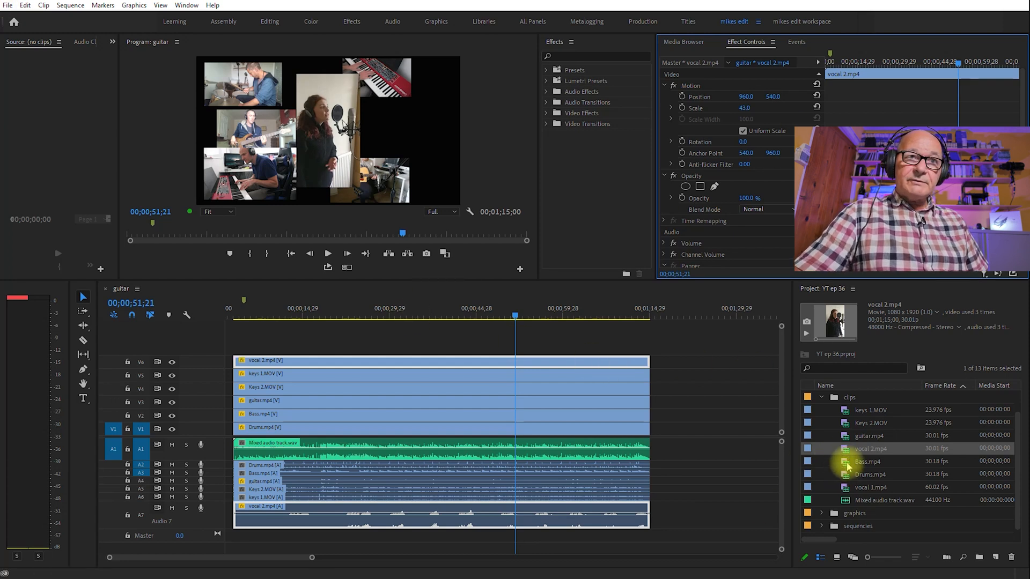
- Add vocal 1.mp4 to the sequence after the other clips and move its audio to a new A8 track, enlarged to show the waveform
{"action": "left_click", "coordinate": [846, 490]}
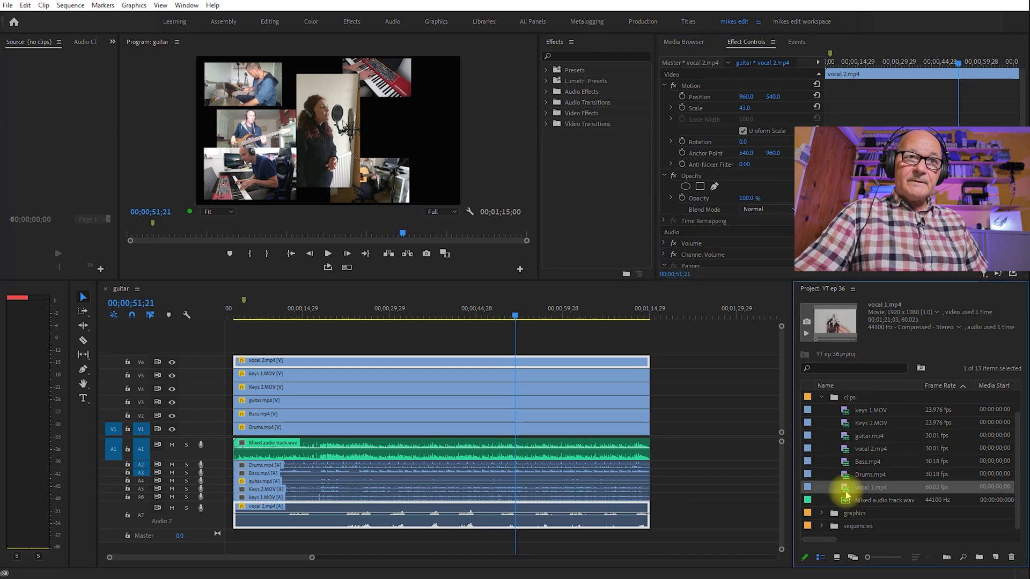
{"action": "left_click_drag", "start_coordinate": [846, 490], "coordinate": [679, 363]}
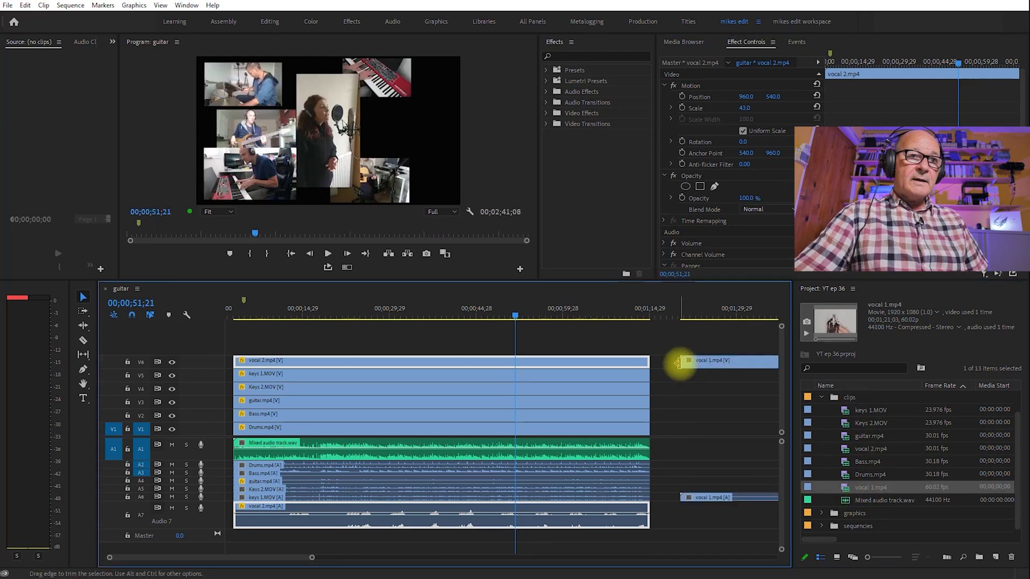
{"action": "left_click_drag", "start_coordinate": [694, 497], "coordinate": [703, 542]}
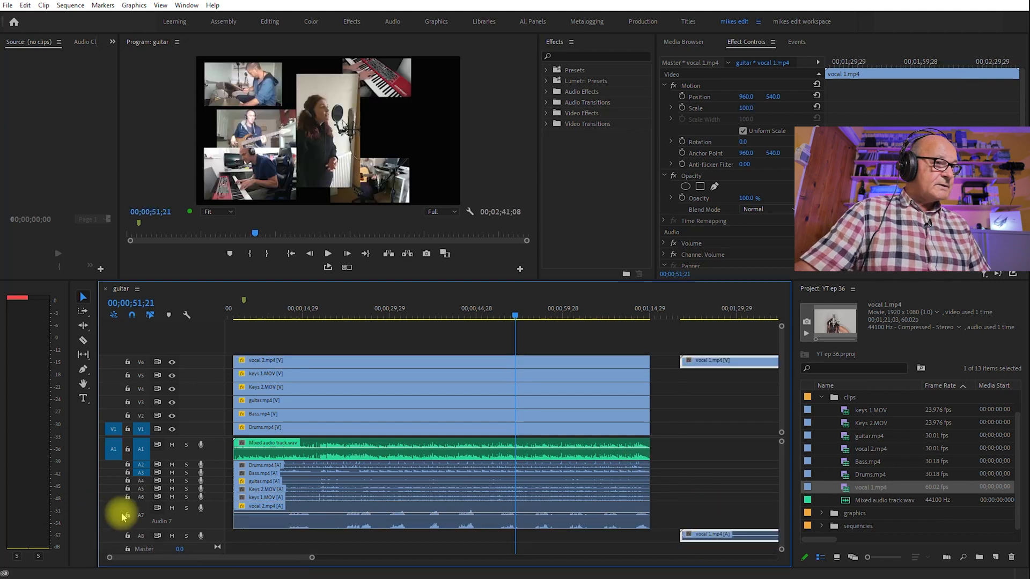
{"action": "mouse_move", "coordinate": [218, 529]}
{"action": "left_mouse_down"}
{"action": "mouse_move", "coordinate": [218, 510]}
{"action": "mouse_move", "coordinate": [219, 539]}
{"action": "left_mouse_up"}
- Play the opening of vocal 1.mp4 and move the clip's video to a new V7 track
{"action": "left_click_drag", "start_coordinate": [680, 310], "coordinate": [689, 310]}
{"action": "key", "text": "space"}
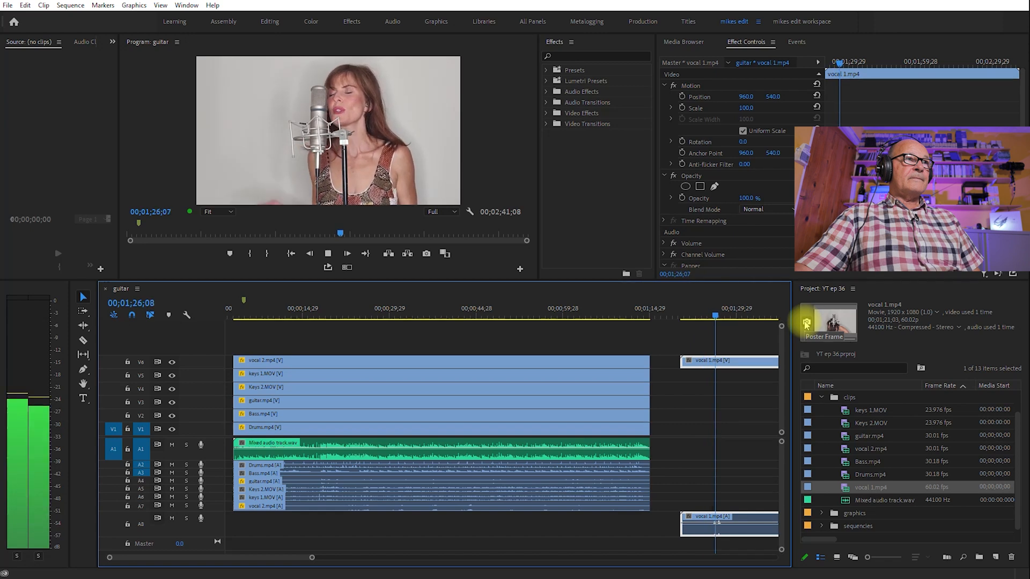
{"action": "key", "text": "space"}
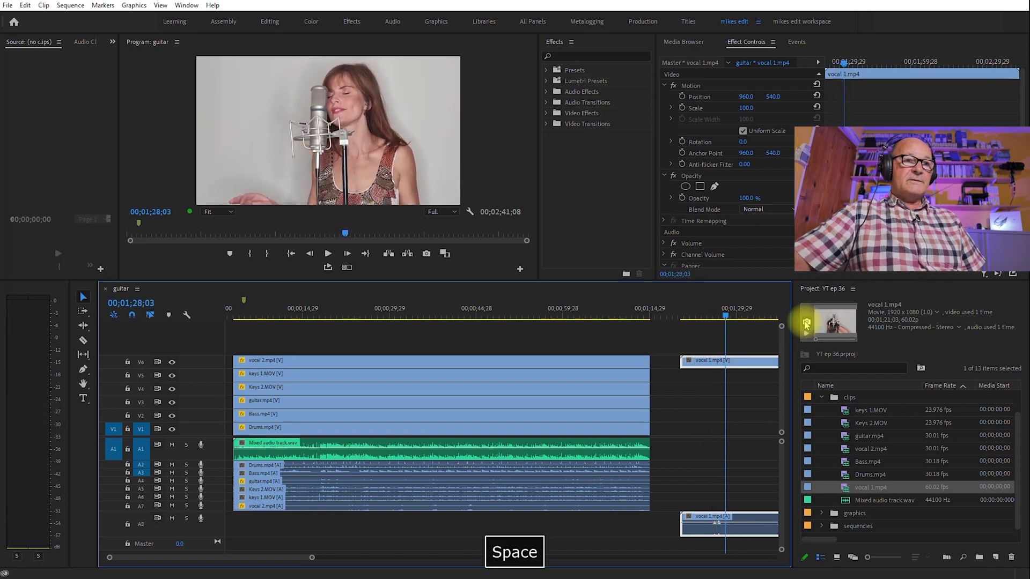
{"action": "key", "text": "equal"}
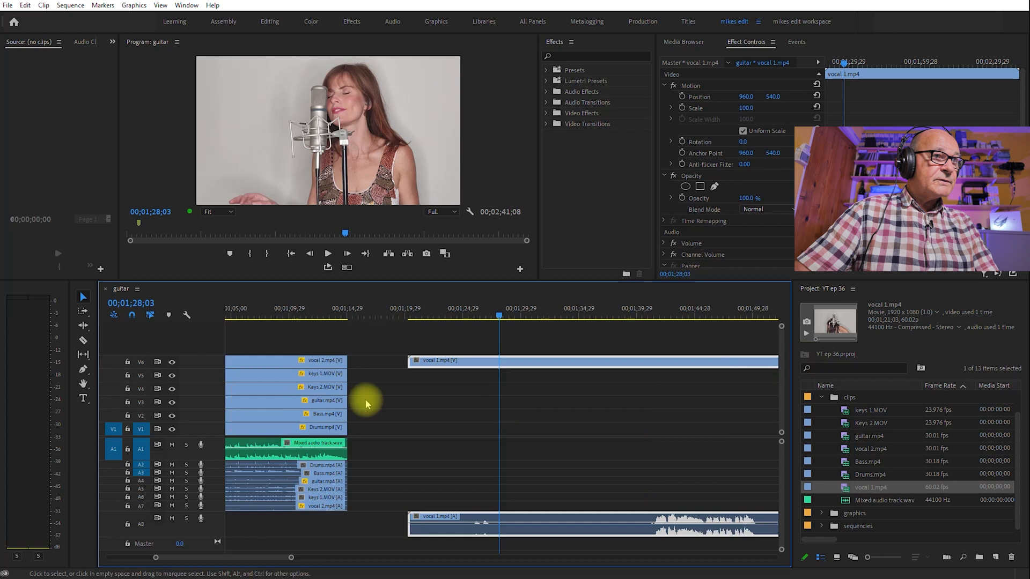
{"action": "left_click_drag", "start_coordinate": [443, 360], "coordinate": [443, 347]}
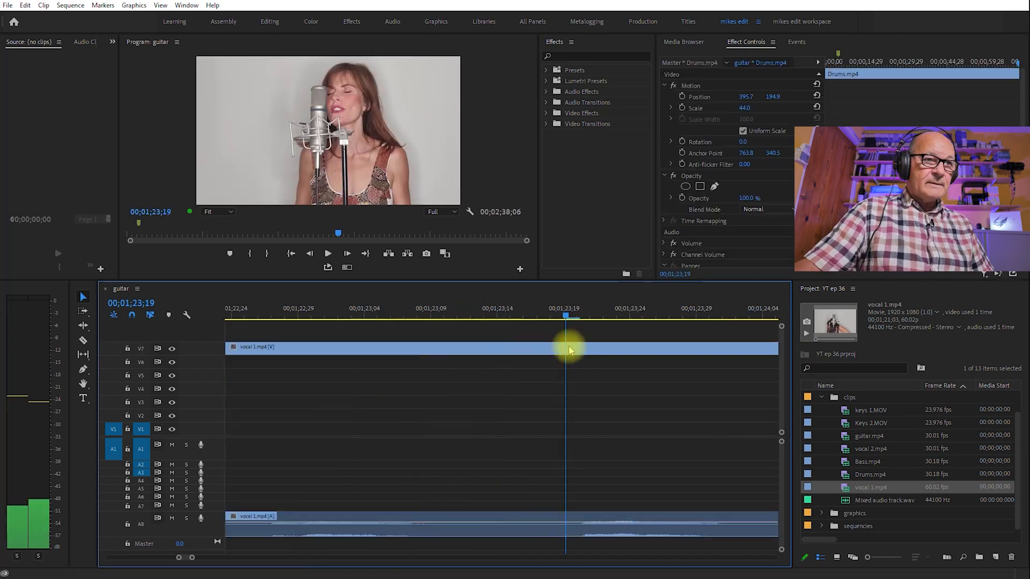
- Cut vocal 1.mp4 at the sung note at 00;01;23;20, delete the part before it, and play the new start
{"action": "left_click_drag", "start_coordinate": [569, 349], "coordinate": [576, 350]}
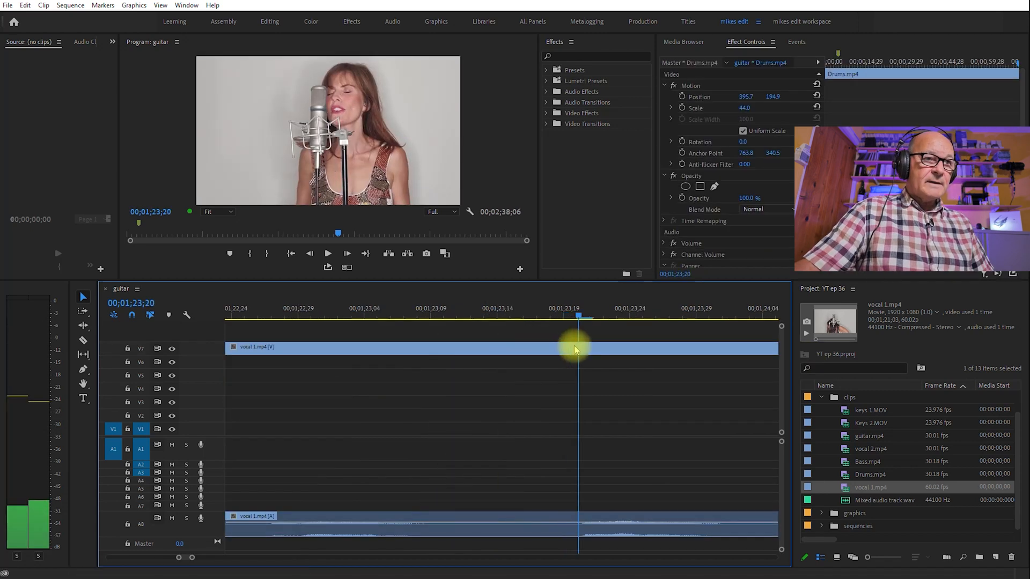
{"action": "key", "text": "c"}
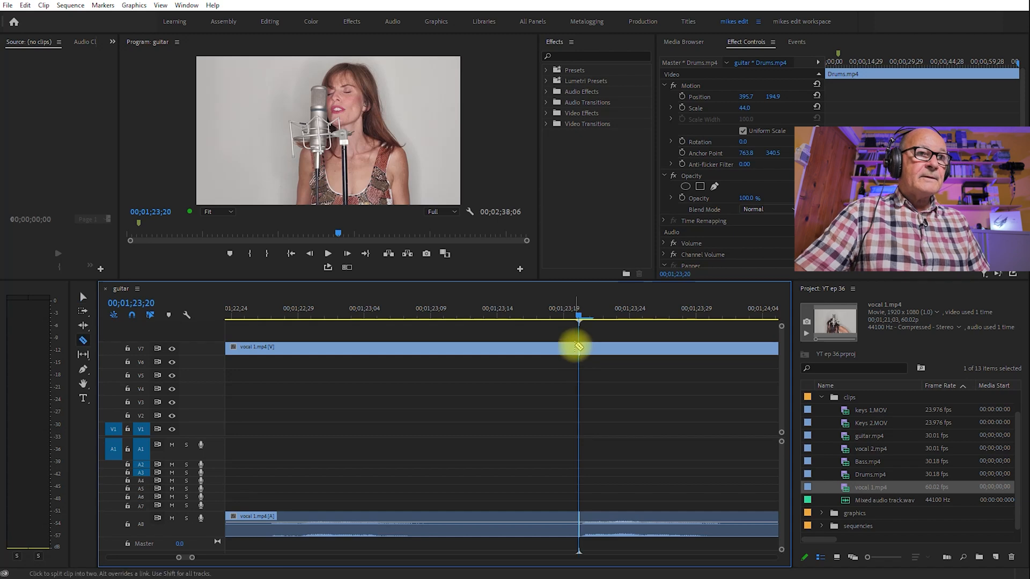
{"action": "left_click", "coordinate": [581, 352]}
{"action": "key", "text": "v"}
{"action": "left_click", "coordinate": [502, 350]}
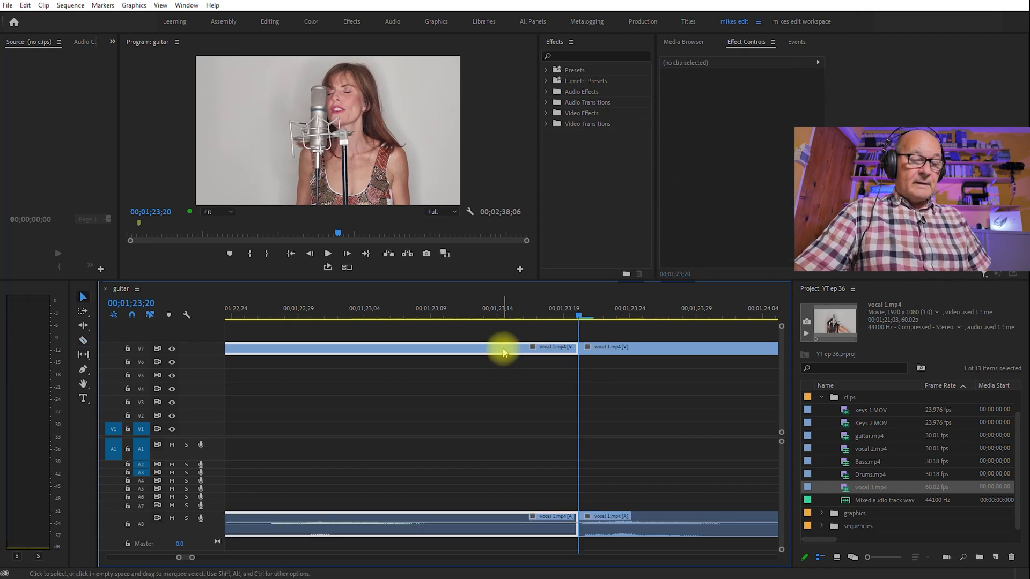
{"action": "key", "text": "Delete"}
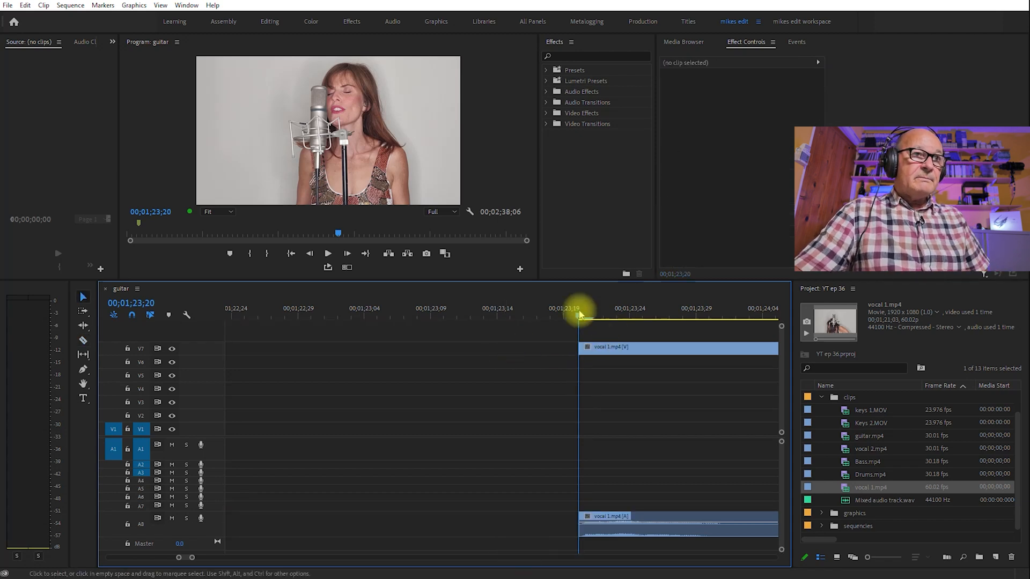
{"action": "left_click", "coordinate": [612, 315]}
{"action": "left_click_drag", "start_coordinate": [613, 315], "coordinate": [579, 317]}
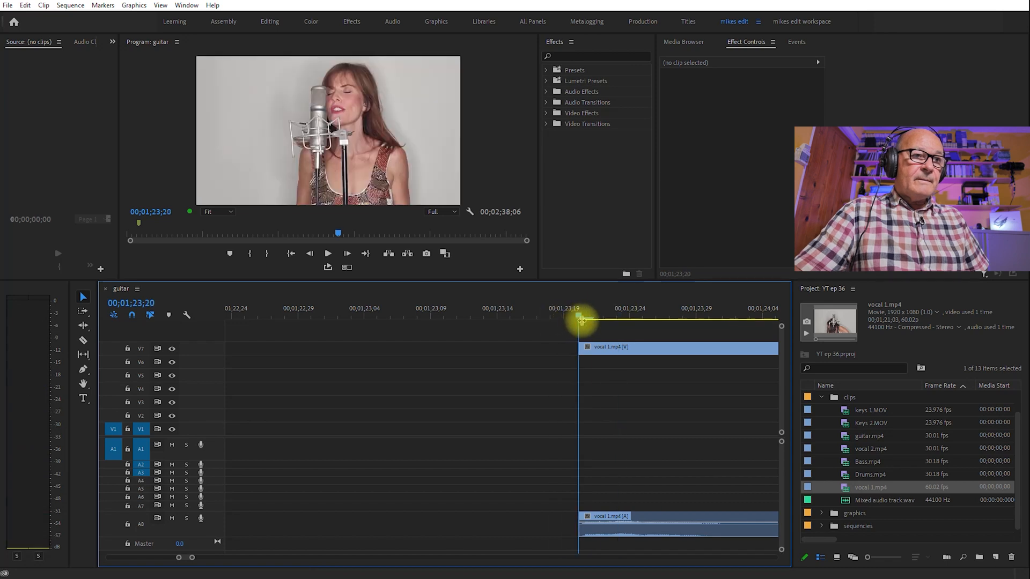
{"action": "key", "text": "space"}
{"action": "key", "text": "space"}
- Move the trimmed vocal 1.mp4 clip to the start of the sequence and play its opening against the mixed audio track
{"action": "scroll", "coordinate": [539, 371], "scroll_direction": "down", "scroll_amount": 10}
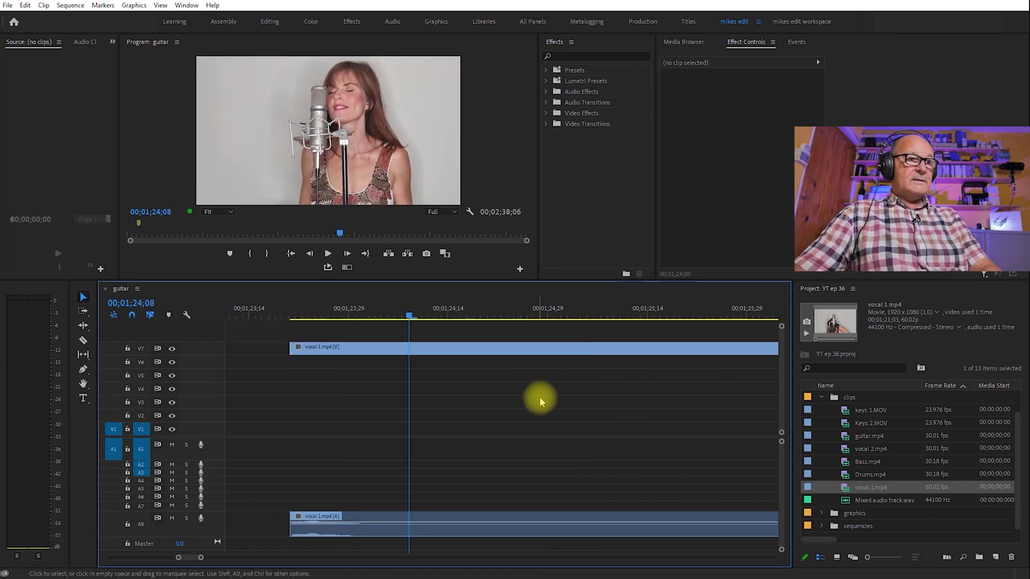
{"action": "left_click_drag", "start_coordinate": [568, 354], "coordinate": [303, 343]}
{"action": "key", "text": "Home"}
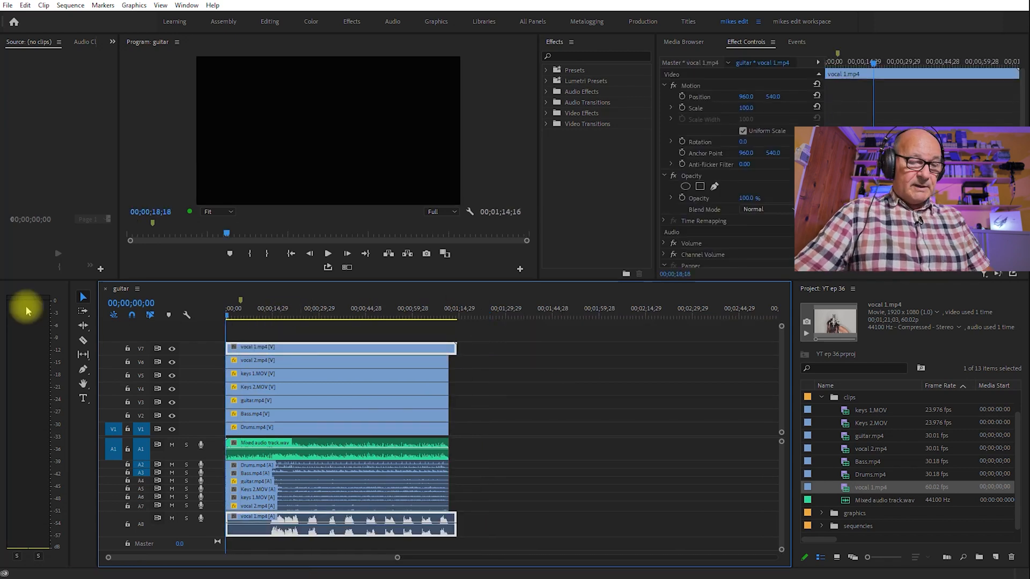
{"action": "key", "text": "space"}
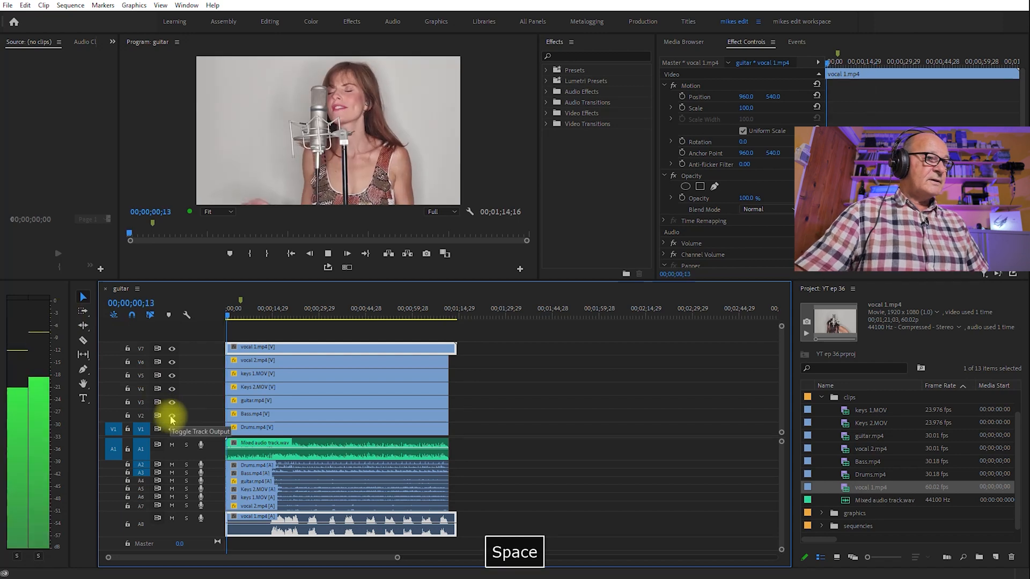
{"action": "key", "text": "space"}
{"action": "key", "text": "equal"}
{"action": "key", "text": "equal"}
{"action": "key", "text": "equal"}
{"action": "key", "text": "equal"}
{"action": "left_click_drag", "start_coordinate": [312, 309], "coordinate": [45, 322]}
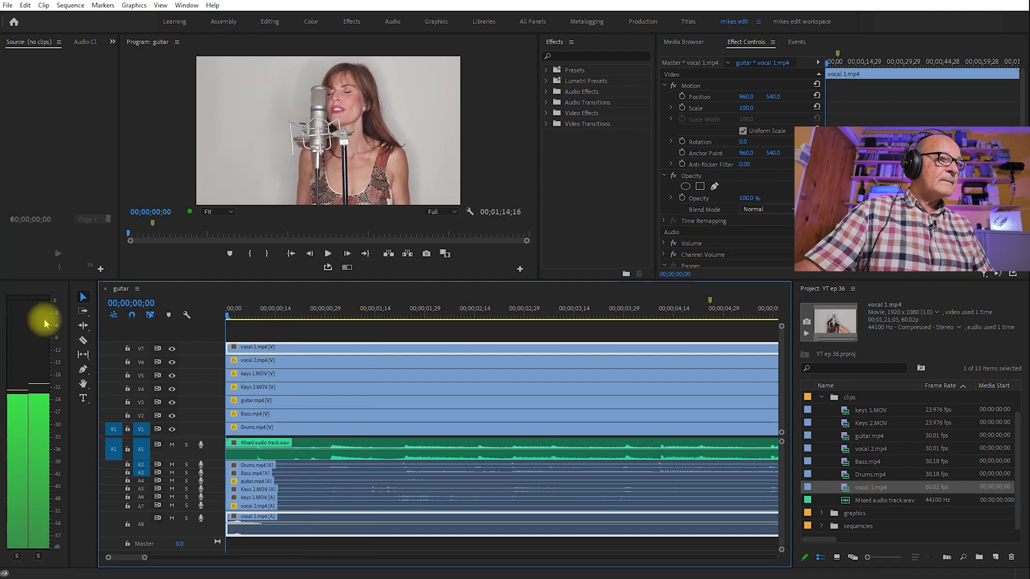
{"action": "key", "text": "space"}
{"action": "key", "text": "space"}
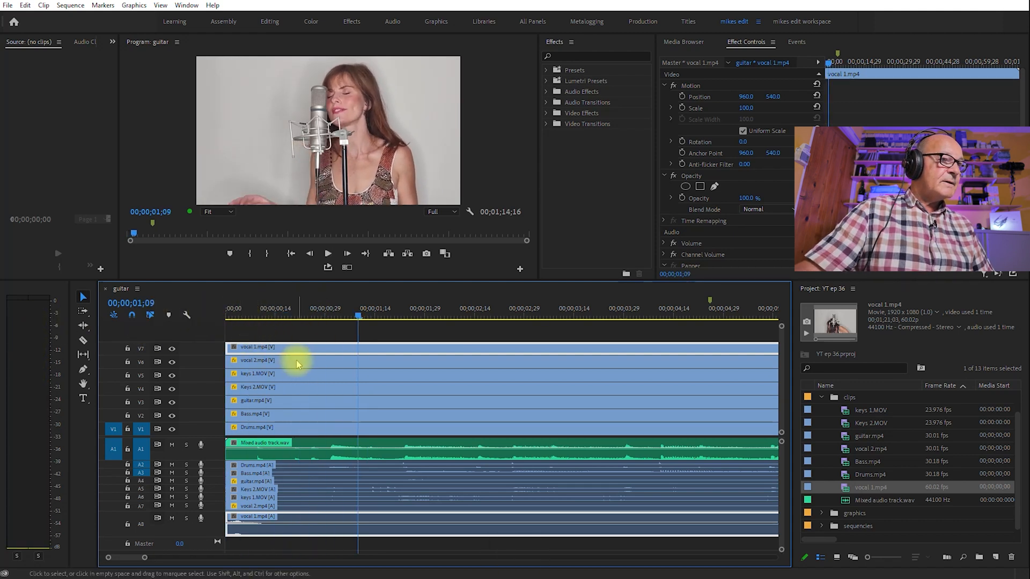
- Shift vocal 1.mp4 a few frames later so its first note aligns with the mixed audio's first peak, and scrub through it
{"action": "left_click_drag", "start_coordinate": [259, 353], "coordinate": [285, 352]}
{"action": "left_click", "coordinate": [247, 307]}
{"action": "key", "text": "equal"}
{"action": "key", "text": "equal"}
{"action": "key", "text": "equal"}
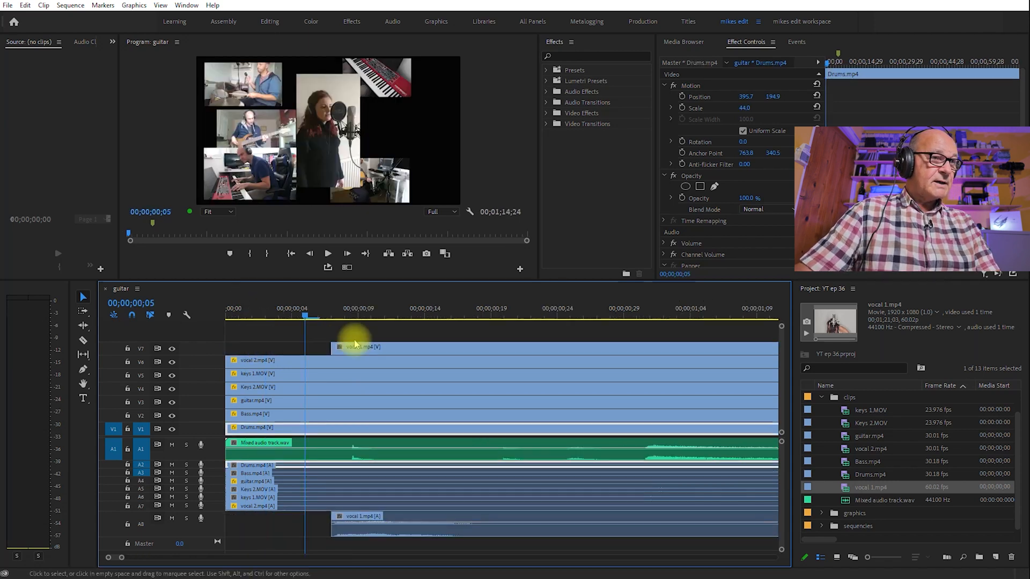
{"action": "left_click_drag", "start_coordinate": [384, 349], "coordinate": [402, 349]}
{"action": "left_click_drag", "start_coordinate": [295, 309], "coordinate": [507, 325]}
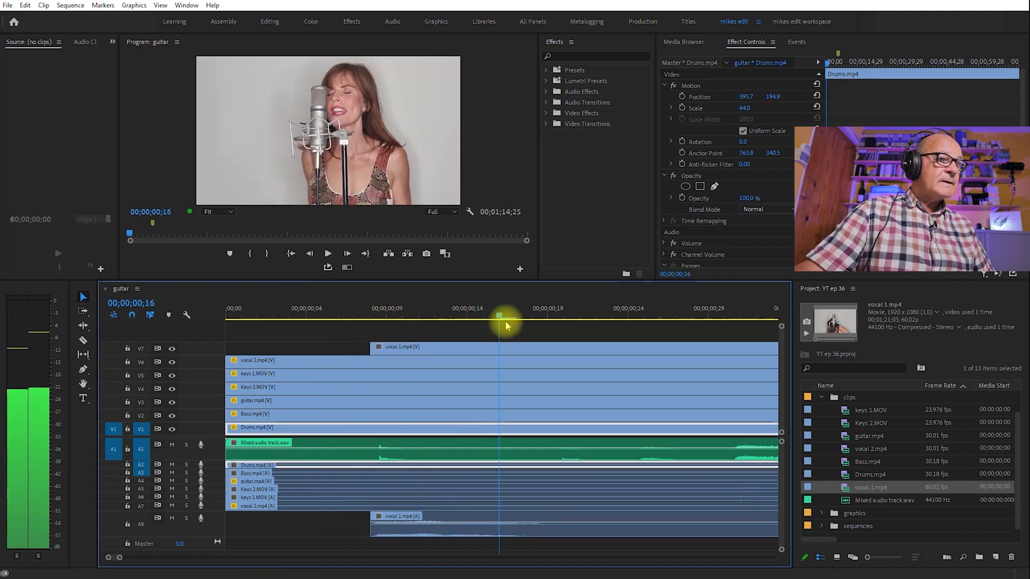
- Play the opening of the sequence to check vocal 1.mp4 against the mixed audio, and return to the sequence start
{"action": "left_click", "coordinate": [242, 308]}
{"action": "key", "text": "space"}
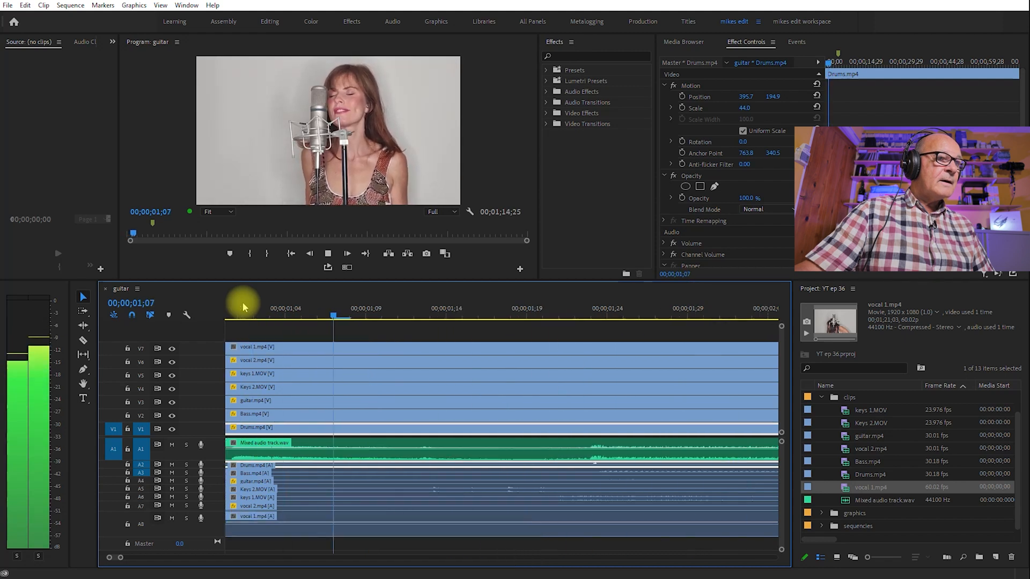
{"action": "key", "text": "space"}
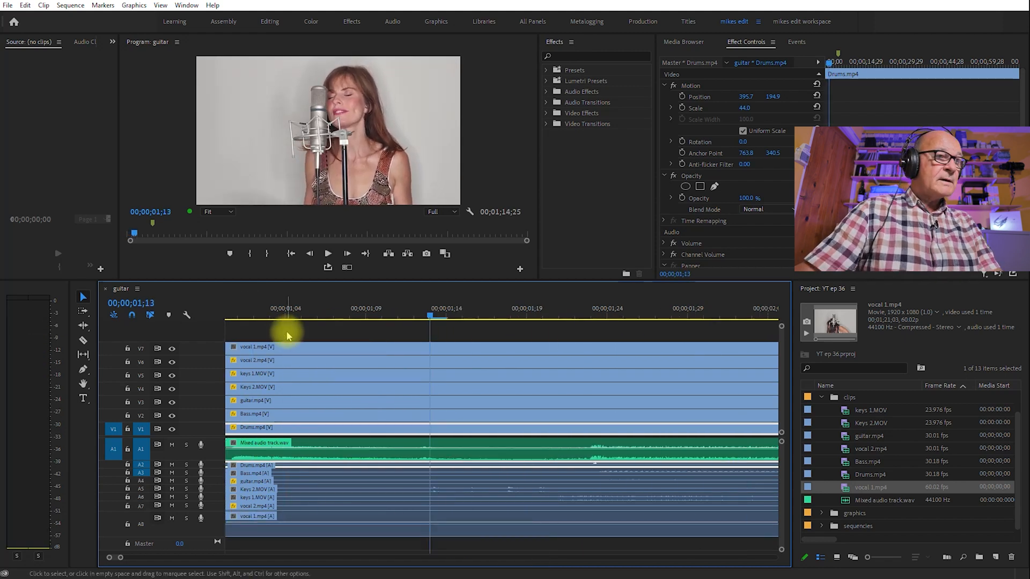
{"action": "key", "text": "minus"}
{"action": "key", "text": "minus"}
{"action": "key", "text": "minus"}
{"action": "left_click", "coordinate": [231, 308]}
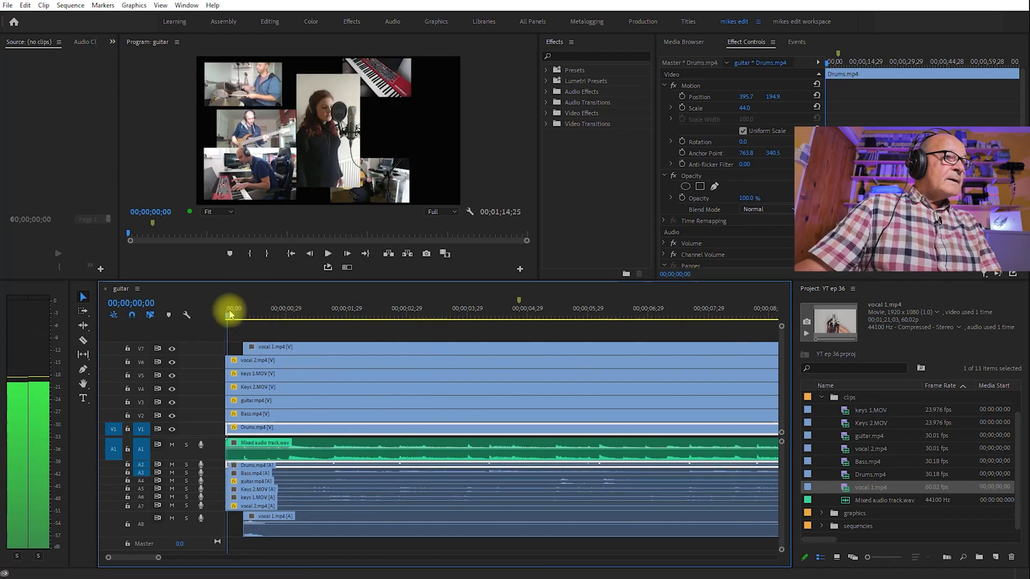
- Scrub over the start of vocal 1.mp4 to compare its first note with the mixed audio's first peak
{"action": "key", "text": "equal"}
{"action": "key", "text": "equal"}
{"action": "key", "text": "equal"}
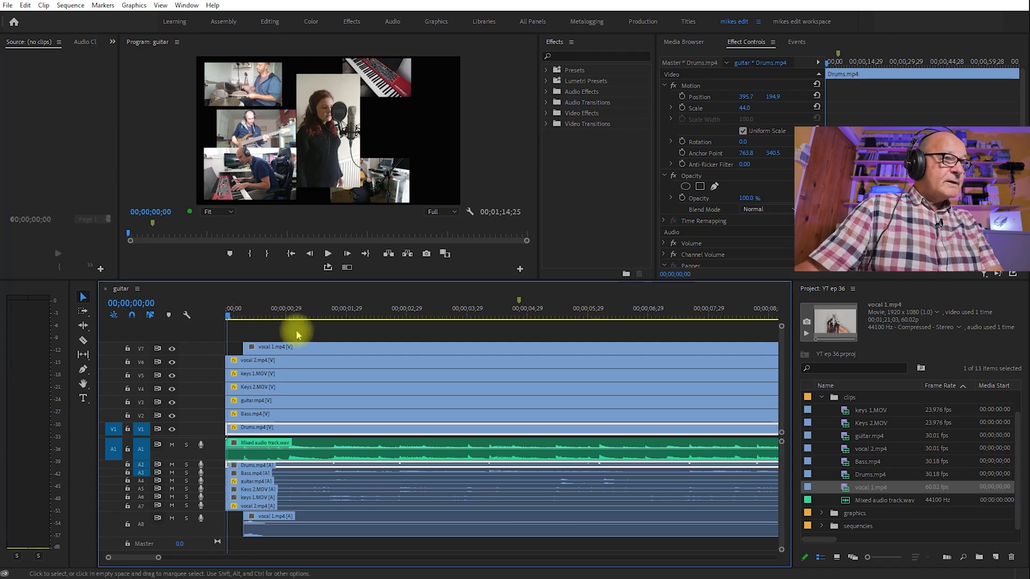
{"action": "key", "text": "equal"}
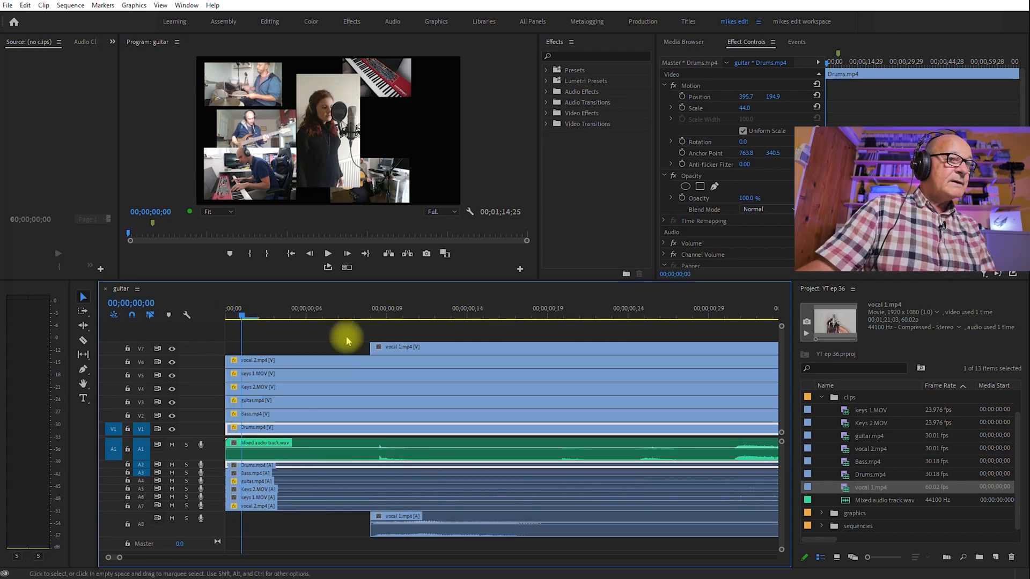
{"action": "left_click_drag", "start_coordinate": [361, 301], "coordinate": [389, 309]}
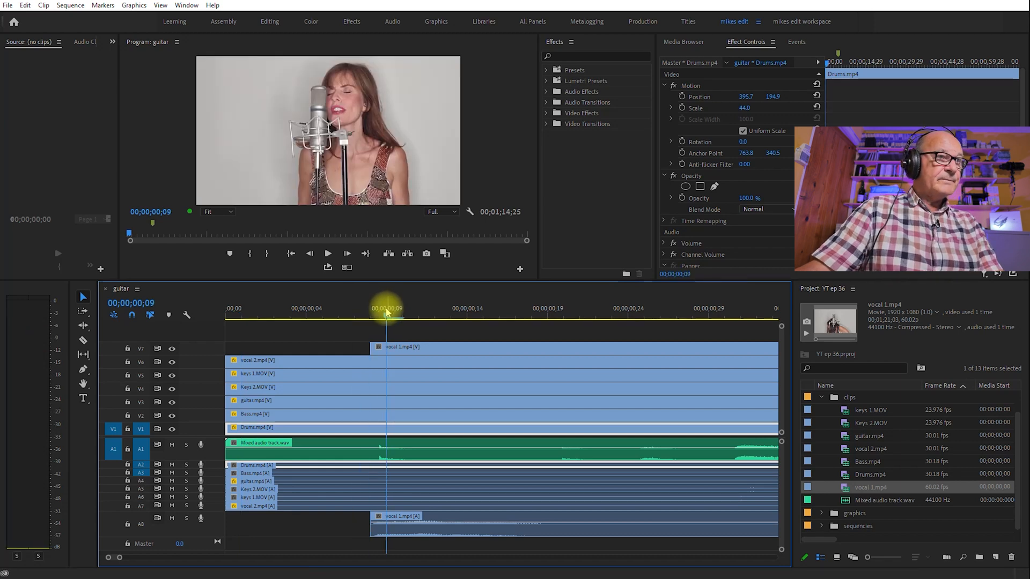
{"action": "left_click_drag", "start_coordinate": [371, 316], "coordinate": [384, 317]}
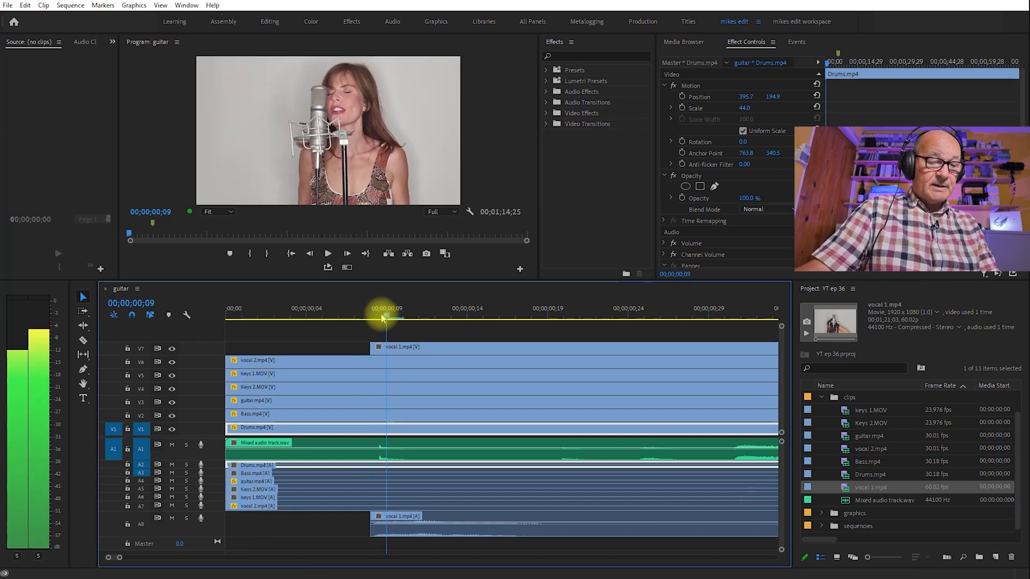
{"action": "key", "text": "minus"}
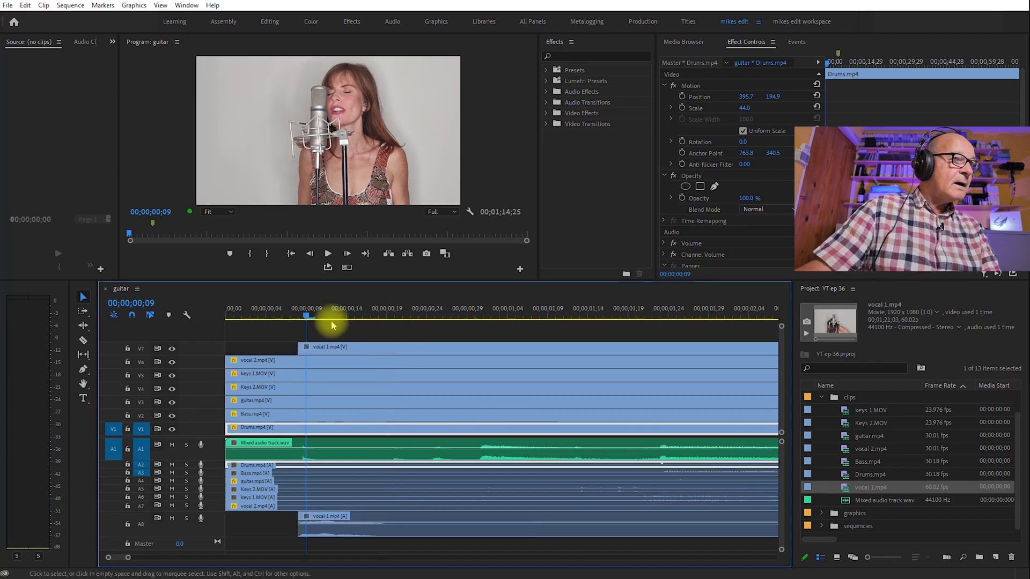
{"action": "left_click_drag", "start_coordinate": [296, 317], "coordinate": [304, 317]}
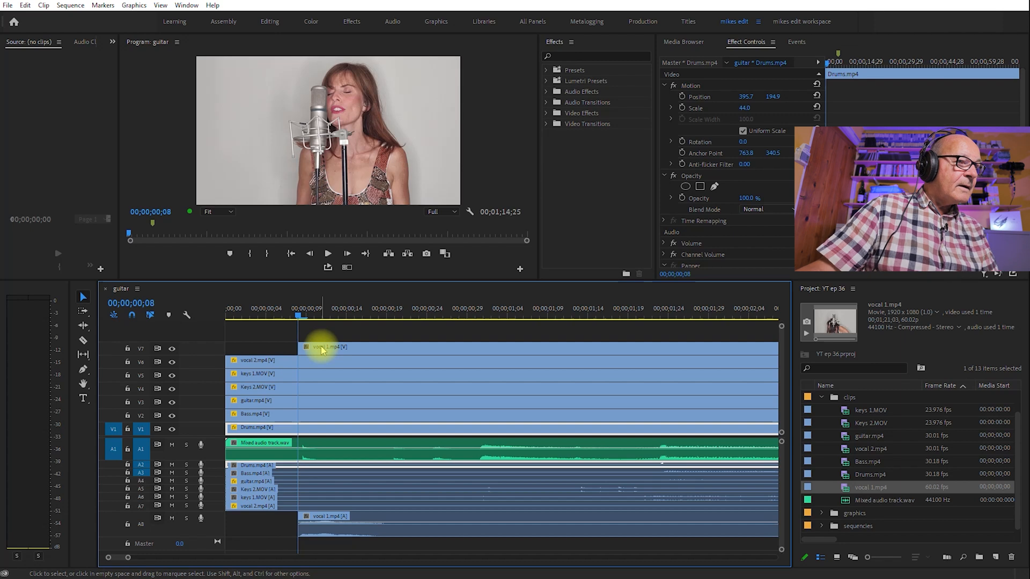
- Play the sequence from 00;00;00;08 through the first sung section to check vocal 1.mp4's lip sync
{"action": "key", "text": "space"}
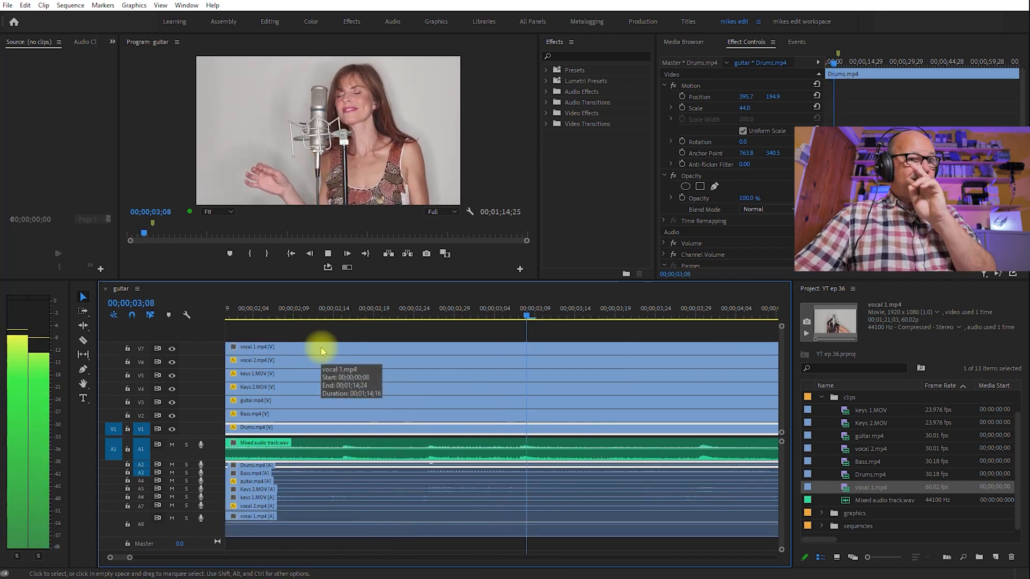
{"action": "key", "text": "minus"}
{"action": "key", "text": "minus"}
{"action": "key", "text": "minus"}
{"action": "key", "text": "minus"}
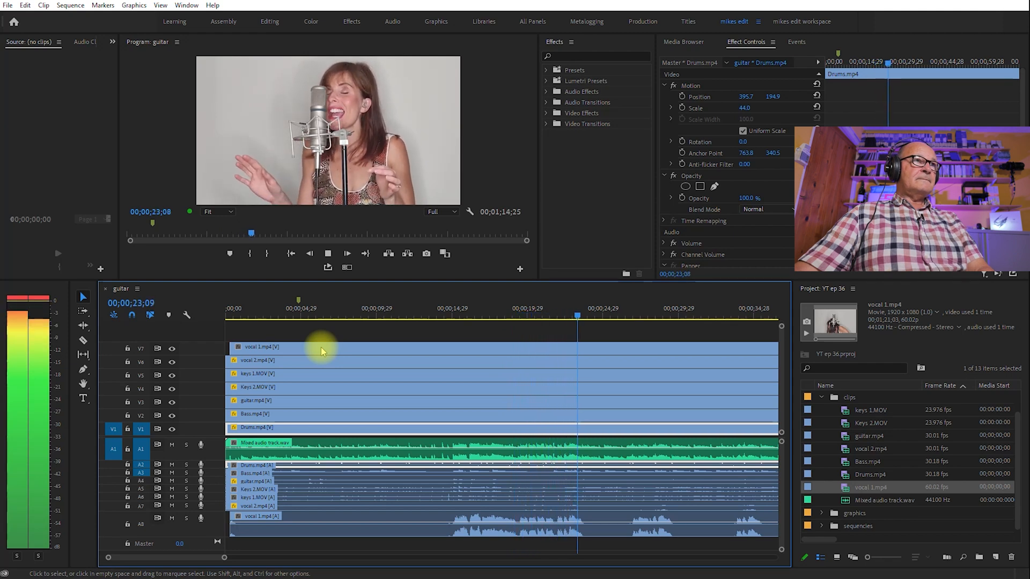
- Lower the audio gain of the vocal 1.mp4 clip and continue playback to hear the balance
{"action": "left_click", "coordinate": [481, 533]}
{"action": "right_click", "coordinate": [481, 533]}
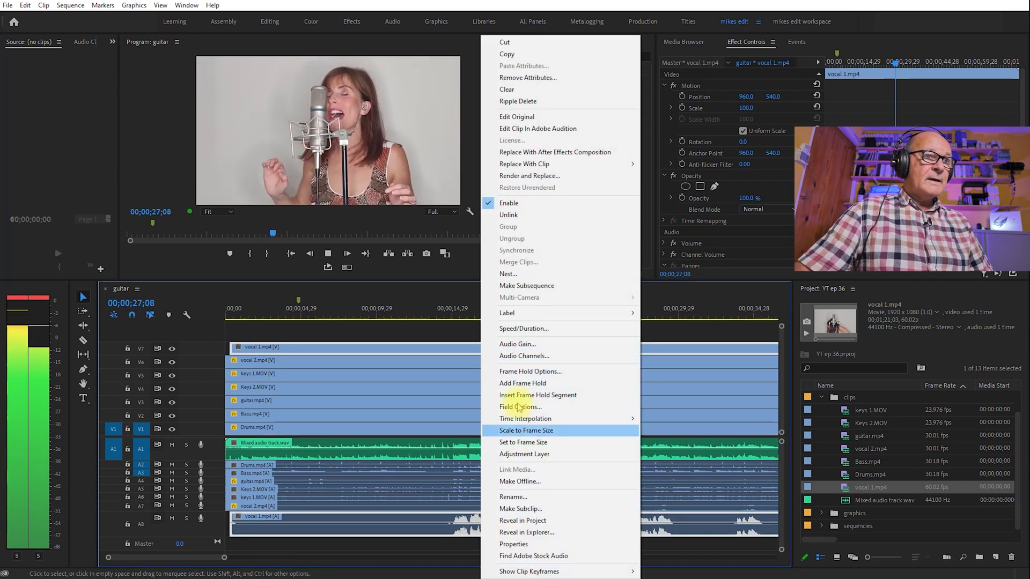
{"action": "left_click", "coordinate": [513, 346]}
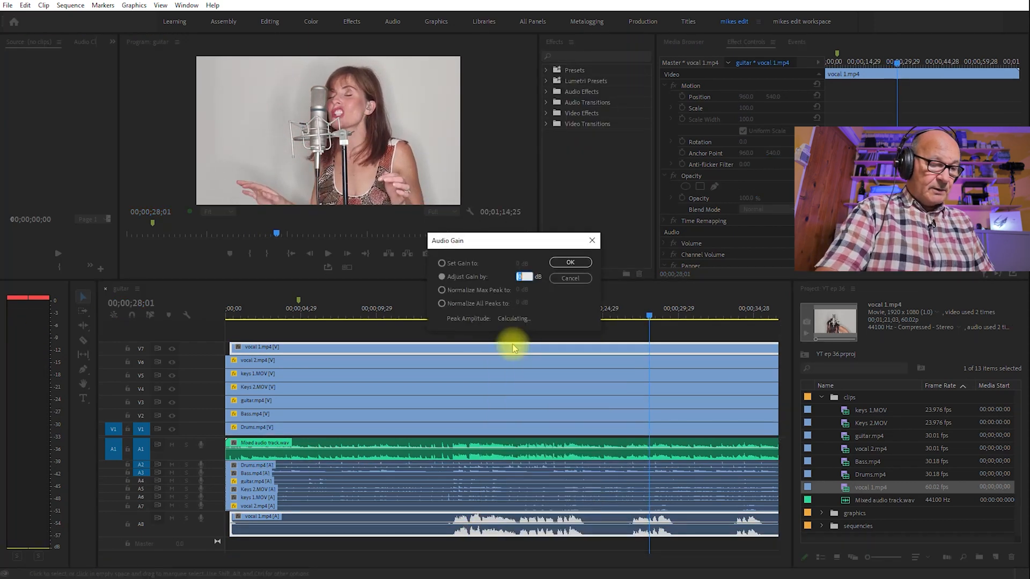
{"action": "key", "text": "Return"}
{"action": "key", "text": "space"}
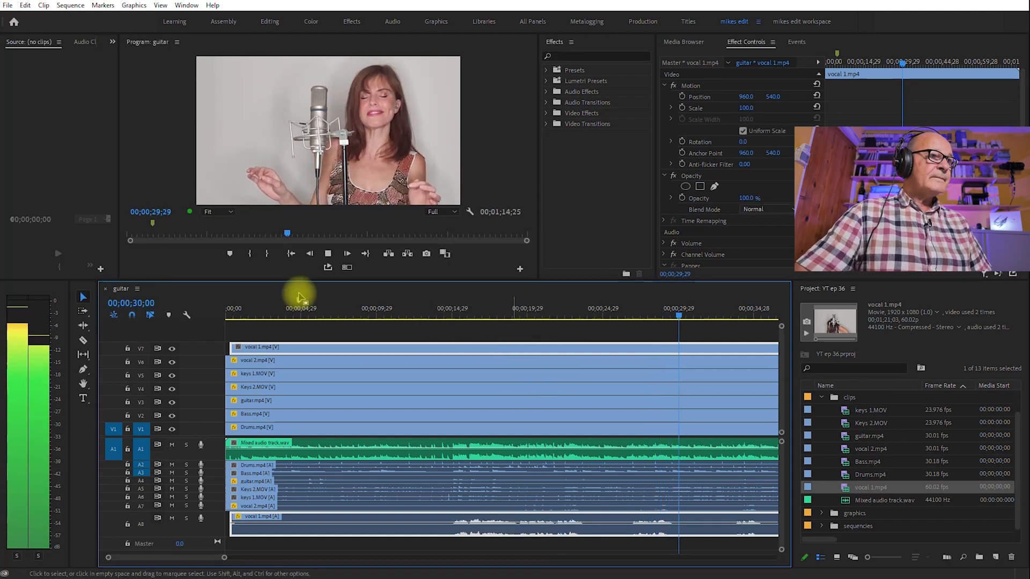
- Extend the start of vocal 1.mp4 back to the sequence start, stop playback, and reduce the A8 track's height
{"action": "left_click_drag", "start_coordinate": [231, 350], "coordinate": [185, 350]}
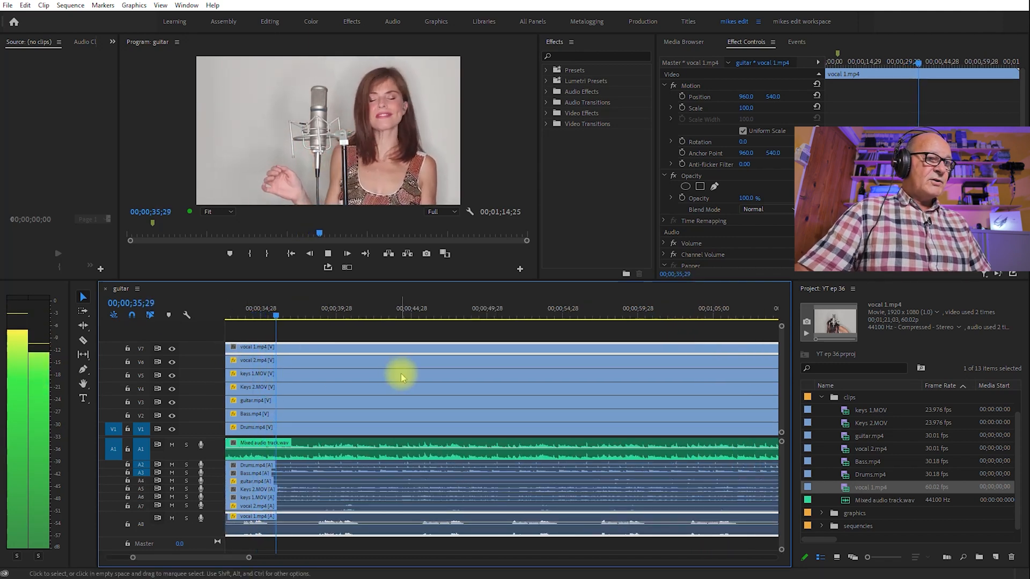
{"action": "key", "text": "space"}
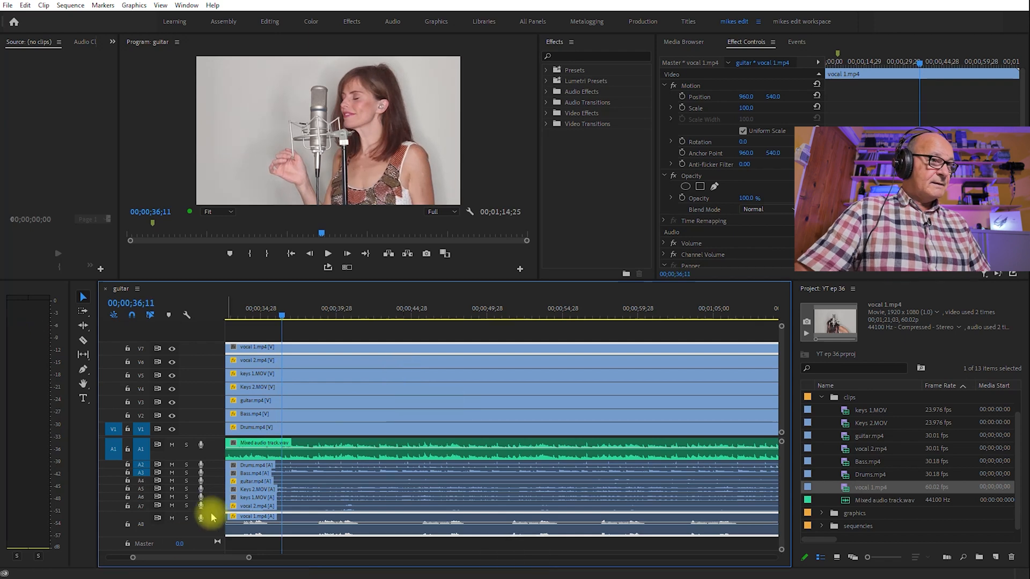
{"action": "left_click_drag", "start_coordinate": [200, 535], "coordinate": [203, 518]}
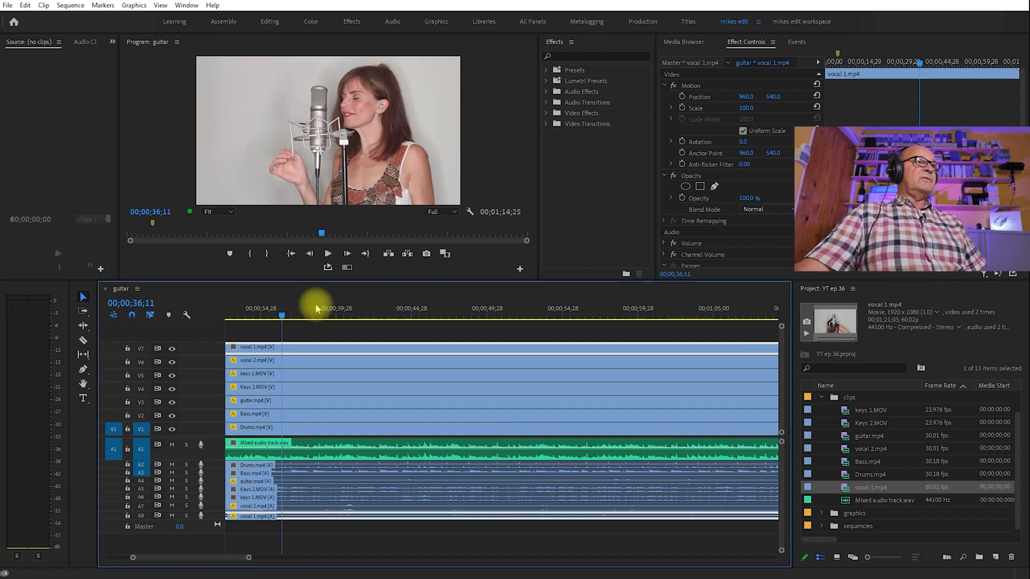
- Return to the sequence start and trim the end of vocal 1.mp4 to line up with the other clips
{"action": "left_click_drag", "start_coordinate": [282, 313], "coordinate": [53, 329]}
{"action": "key", "text": "backslash"}
{"action": "left_click_drag", "start_coordinate": [295, 311], "coordinate": [59, 324]}
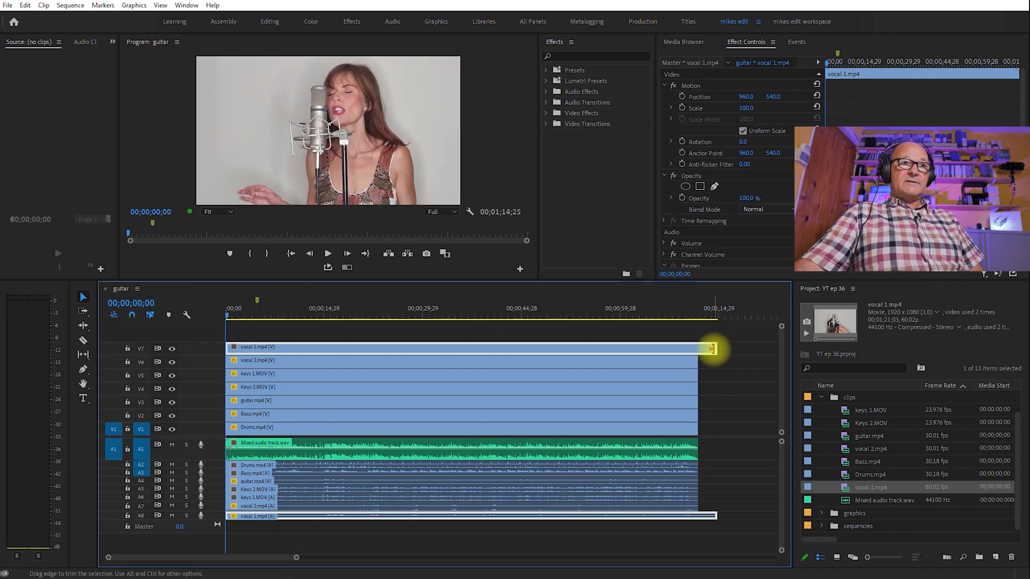
{"action": "left_click_drag", "start_coordinate": [709, 347], "coordinate": [698, 346]}
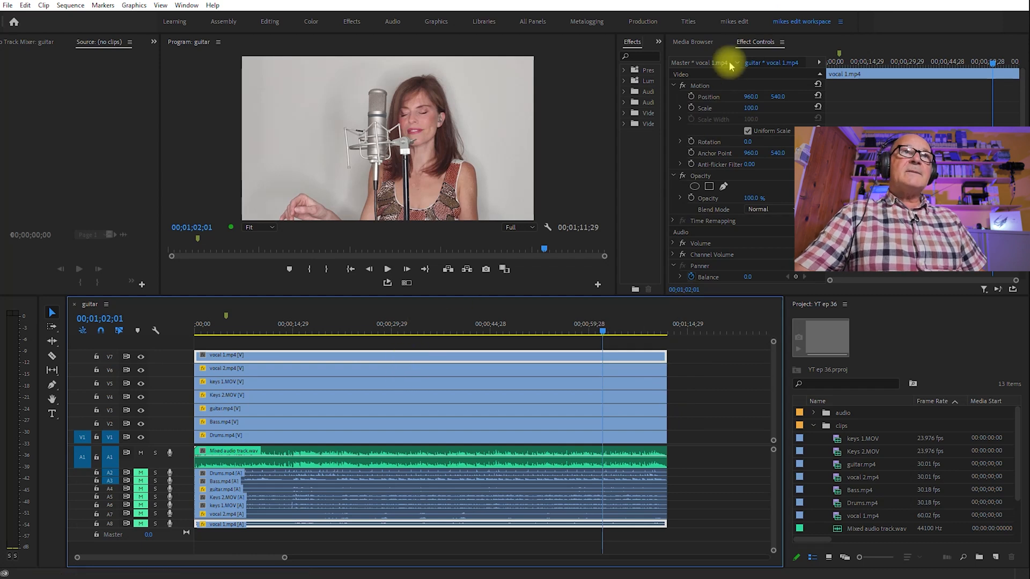
- Scale vocal 1.mp4 to 38, position it at 1554, 515, and play the arrangement from about 00;00;10;05
{"action": "mouse_move", "coordinate": [751, 109]}
{"action": "left_mouse_down"}
{"action": "mouse_move", "coordinate": [729, 108]}
{"action": "mouse_move", "coordinate": [800, 96]}
{"action": "mouse_move", "coordinate": [1003, 97]}
{"action": "mouse_move", "coordinate": [751, 96]}
{"action": "left_mouse_up"}
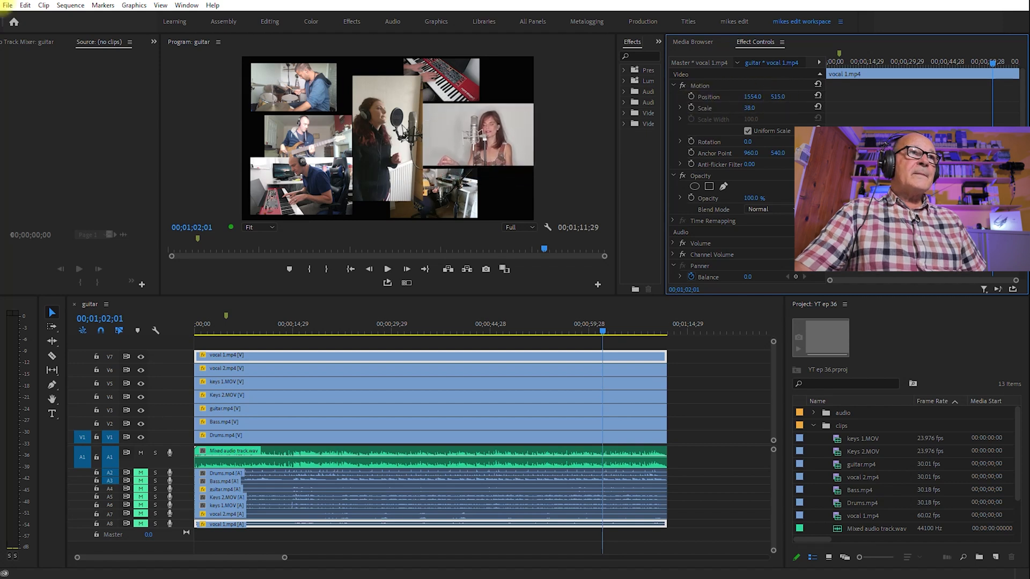
{"action": "left_click", "coordinate": [263, 329]}
{"action": "key", "text": "space"}
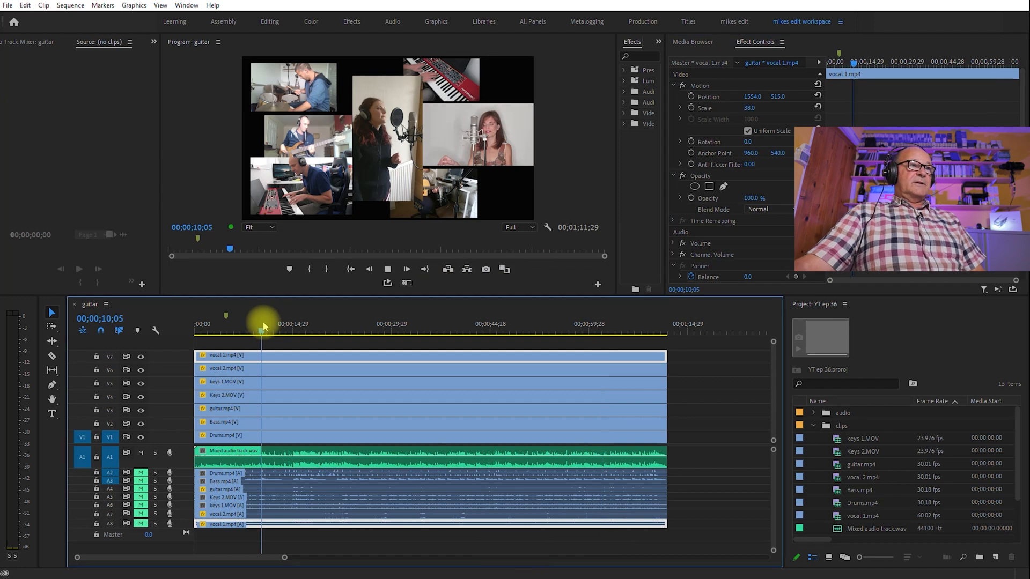
{"action": "key", "text": "space"}
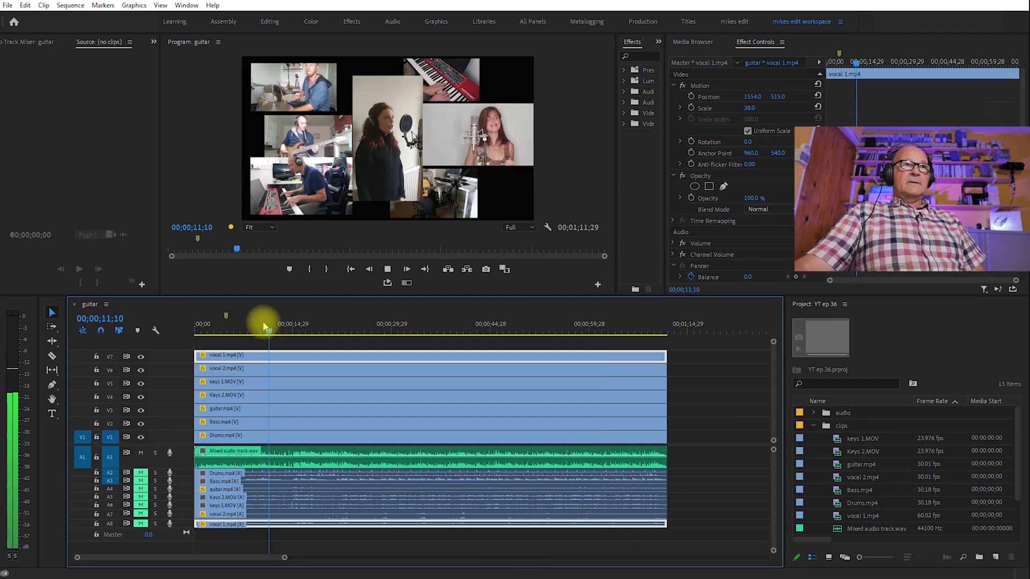
- Move to 00;00;41;17, save the project, and find the Crop effect by searching the effects for "crop"
{"action": "mouse_move", "coordinate": [460, 321]}
{"action": "left_mouse_down"}
{"action": "mouse_move", "coordinate": [448, 323]}
{"action": "mouse_move", "coordinate": [586, 322]}
{"action": "mouse_move", "coordinate": [465, 317]}
{"action": "left_mouse_up"}
{"action": "key", "text": "ctrl+s"}
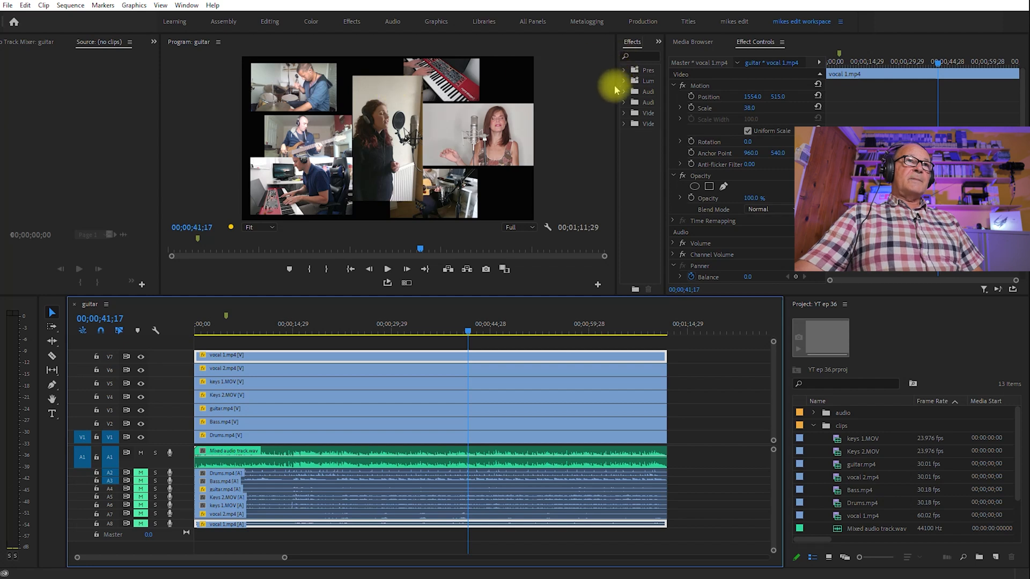
{"action": "left_click_drag", "start_coordinate": [615, 86], "coordinate": [553, 96]}
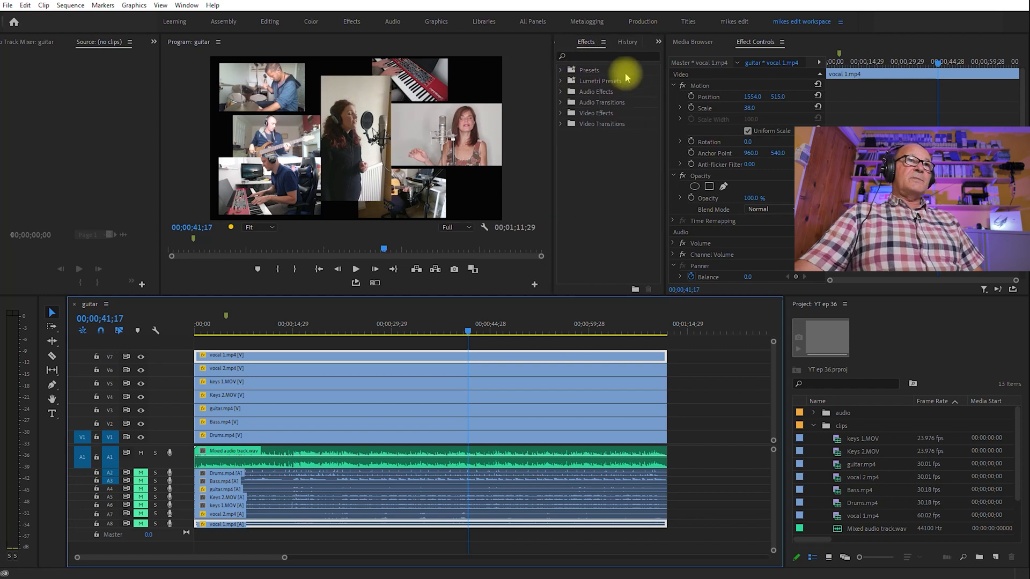
{"action": "left_click", "coordinate": [597, 57]}
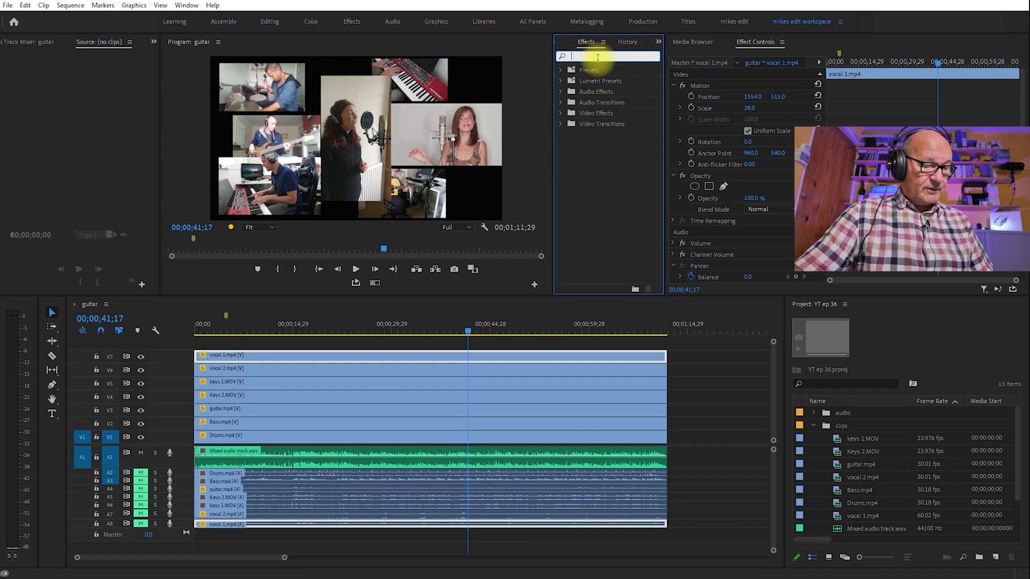
{"action": "type", "text": "crop"}
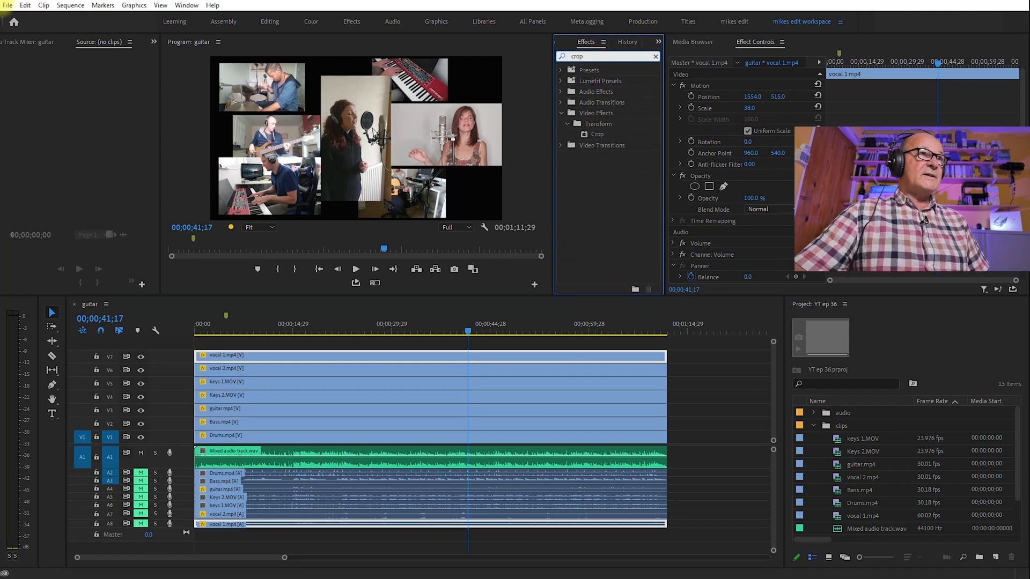
{"action": "left_click", "coordinate": [592, 136]}
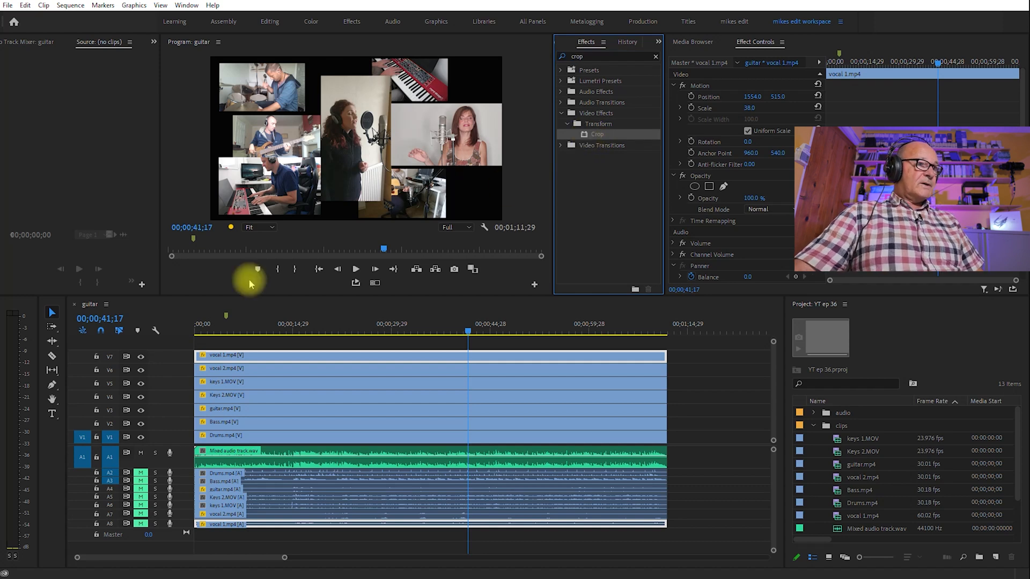
- Apply the Crop effect to vocal 2.mp4 and crop 16% from its top
{"action": "left_click", "coordinate": [256, 374]}
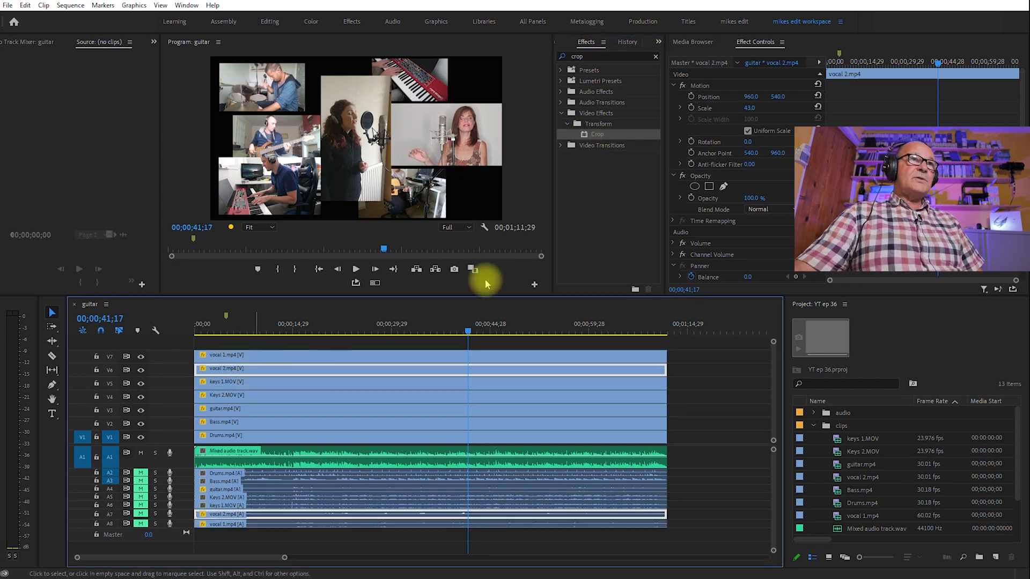
{"action": "left_click_drag", "start_coordinate": [585, 136], "coordinate": [441, 373]}
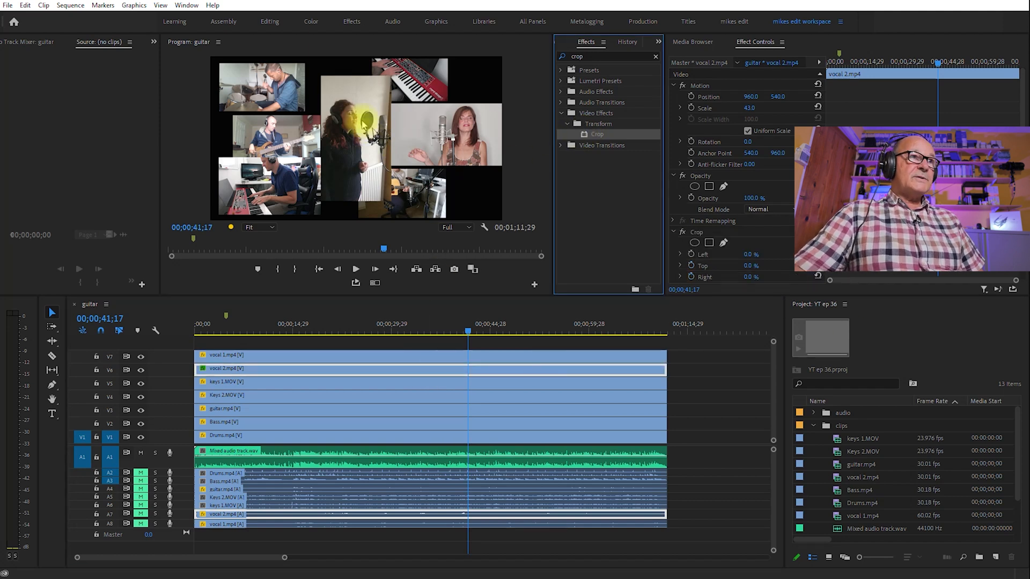
{"action": "scroll", "coordinate": [761, 225], "scroll_direction": "down", "scroll_amount": 2}
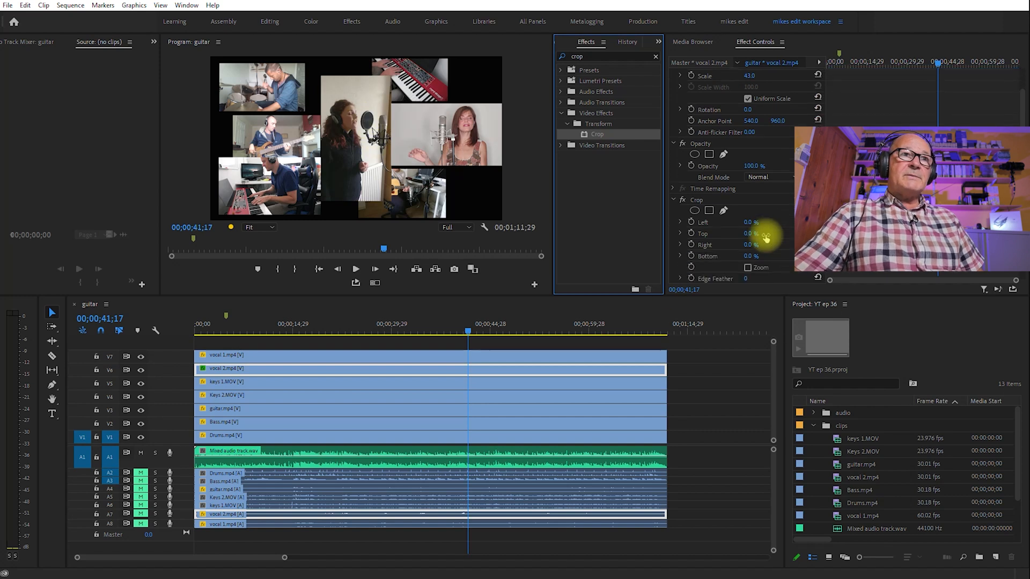
{"action": "left_click_drag", "start_coordinate": [758, 230], "coordinate": [777, 230]}
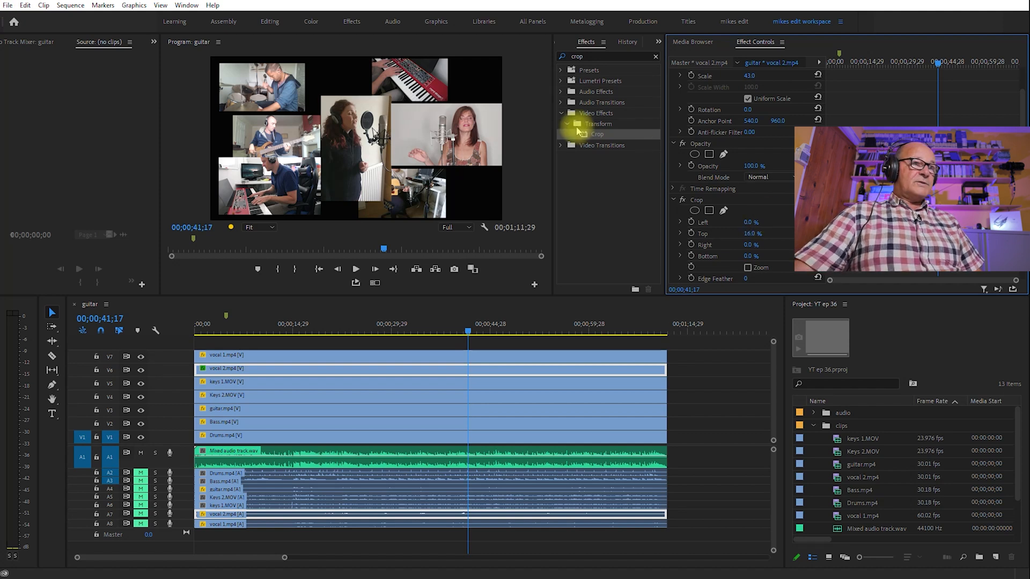
- Apply the Crop effect to vocal 1.mp4 and crop 15% from its left side
{"action": "left_click", "coordinate": [384, 355]}
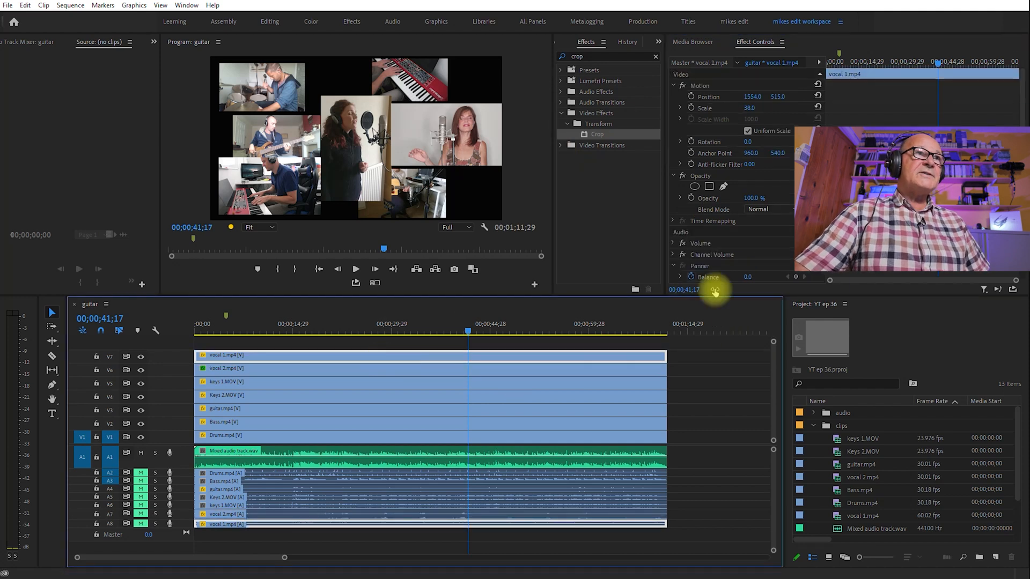
{"action": "left_click_drag", "start_coordinate": [587, 134], "coordinate": [413, 358]}
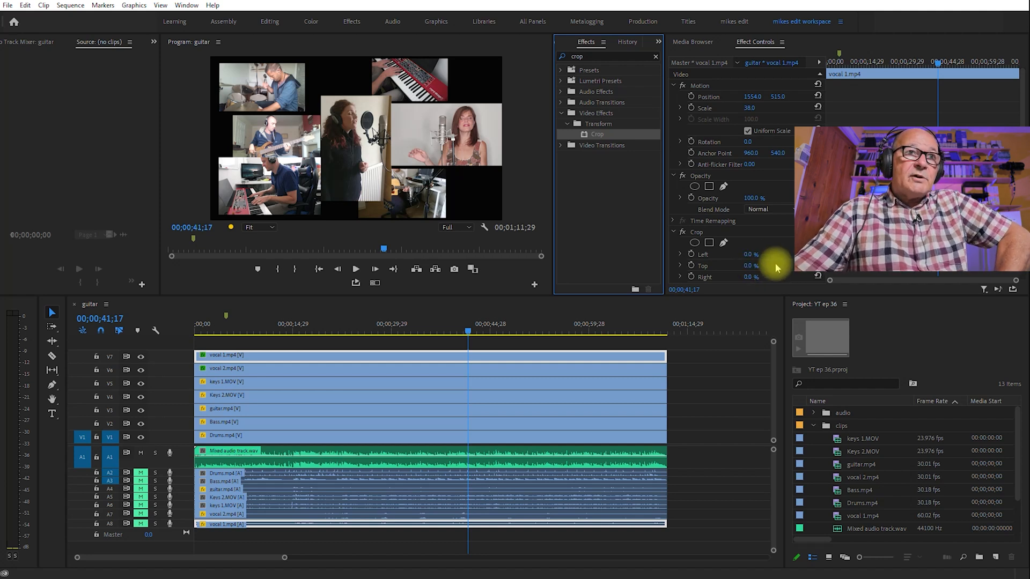
{"action": "left_click_drag", "start_coordinate": [747, 255], "coordinate": [751, 254]}
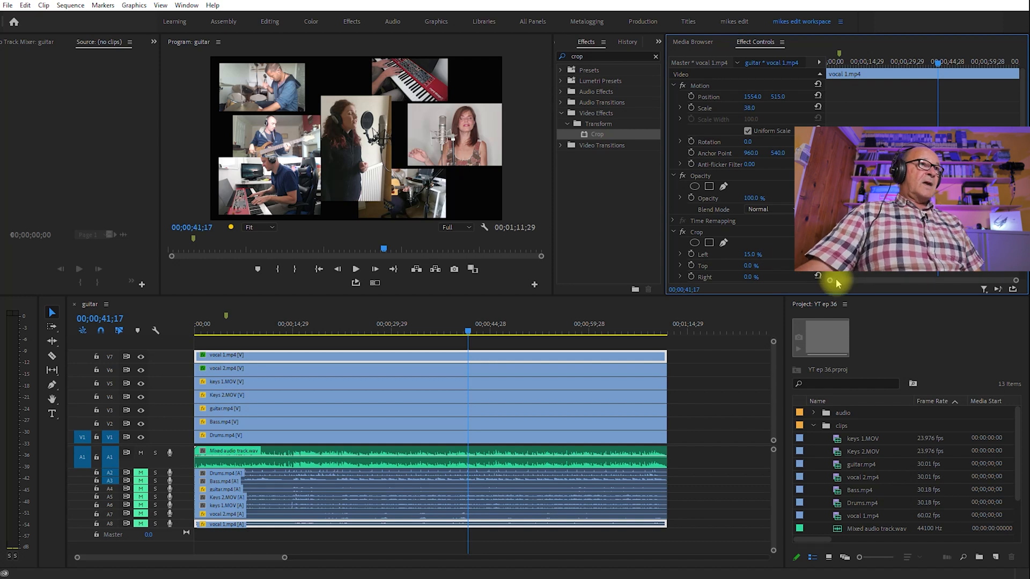
- Crop 17% from the bottom of vocal 2.mp4 and set its horizontal position to 1005
{"action": "left_click", "coordinate": [348, 154]}
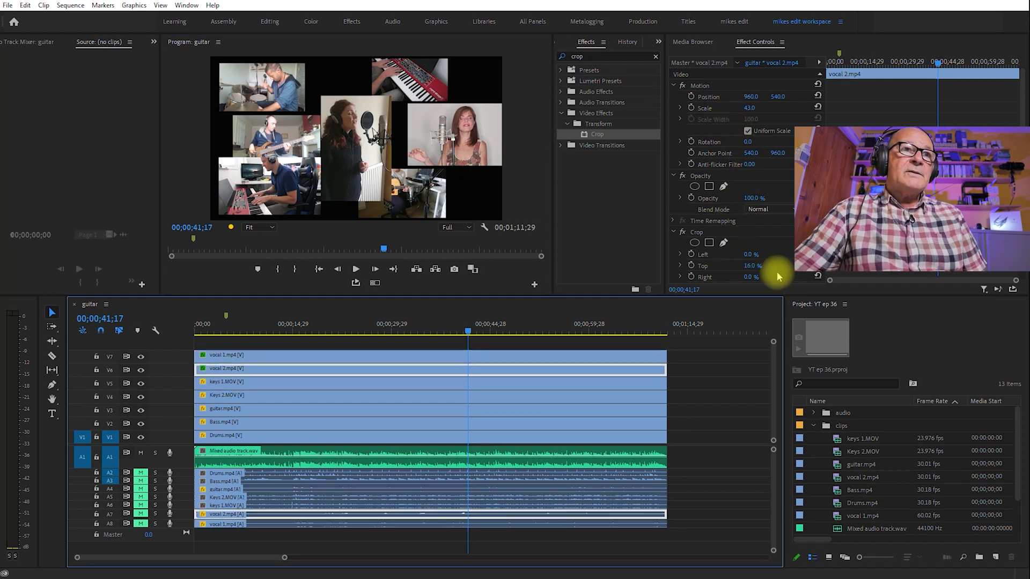
{"action": "scroll", "coordinate": [779, 276], "scroll_direction": "down", "scroll_amount": 2}
{"action": "left_click", "coordinate": [758, 271]}
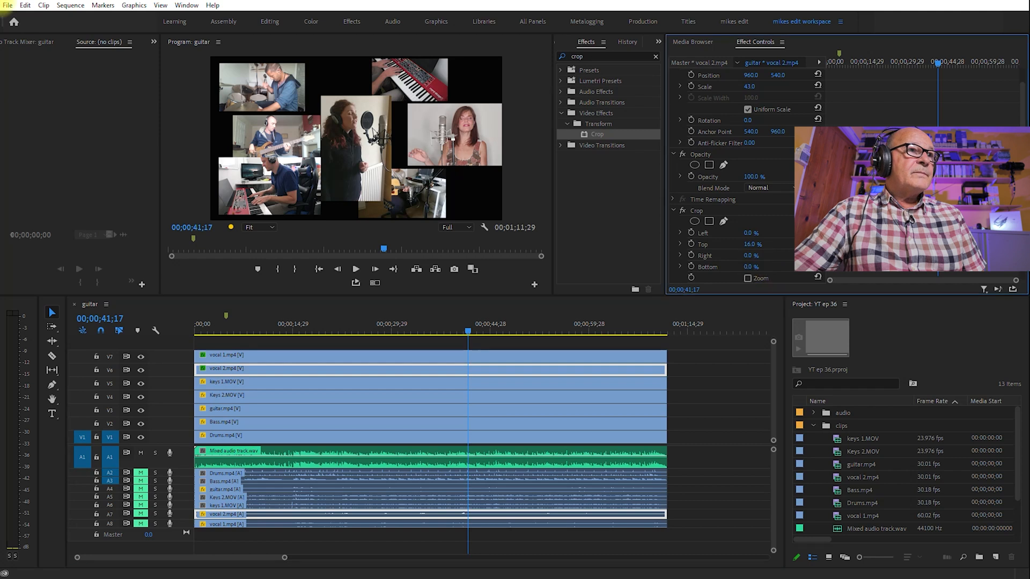
{"action": "left_click_drag", "start_coordinate": [752, 267], "coordinate": [759, 267]}
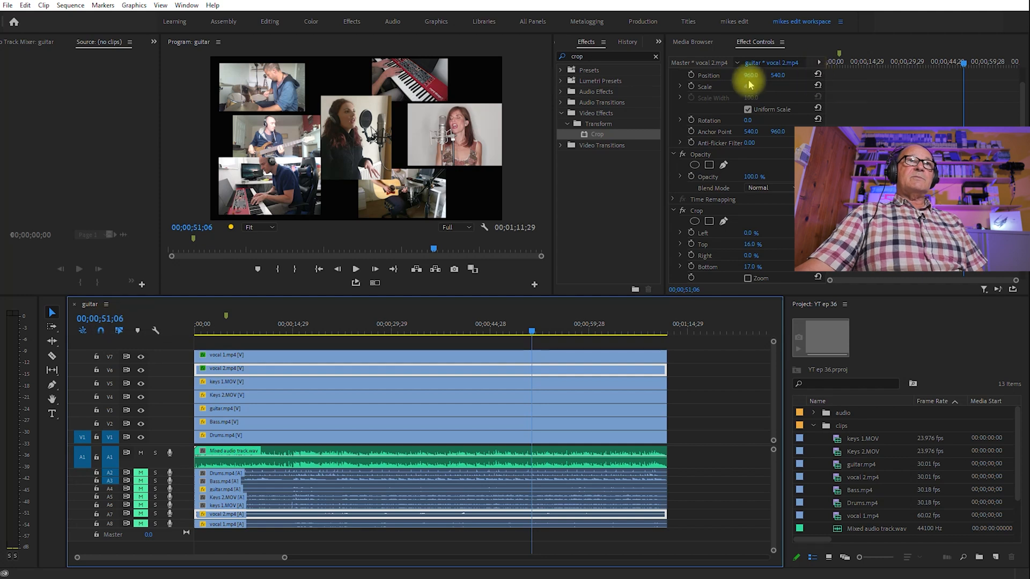
{"action": "left_click_drag", "start_coordinate": [750, 75], "coordinate": [774, 75]}
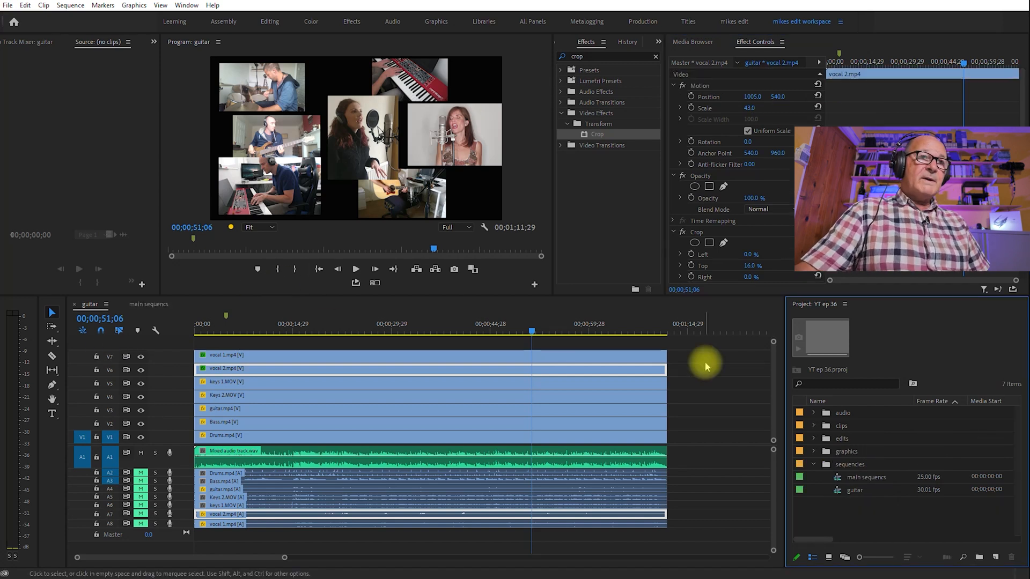
- Shift all video clips up one track, lay the white matte on V1 beneath their full length, and preview several moments
{"action": "left_click_drag", "start_coordinate": [688, 352], "coordinate": [643, 428]}
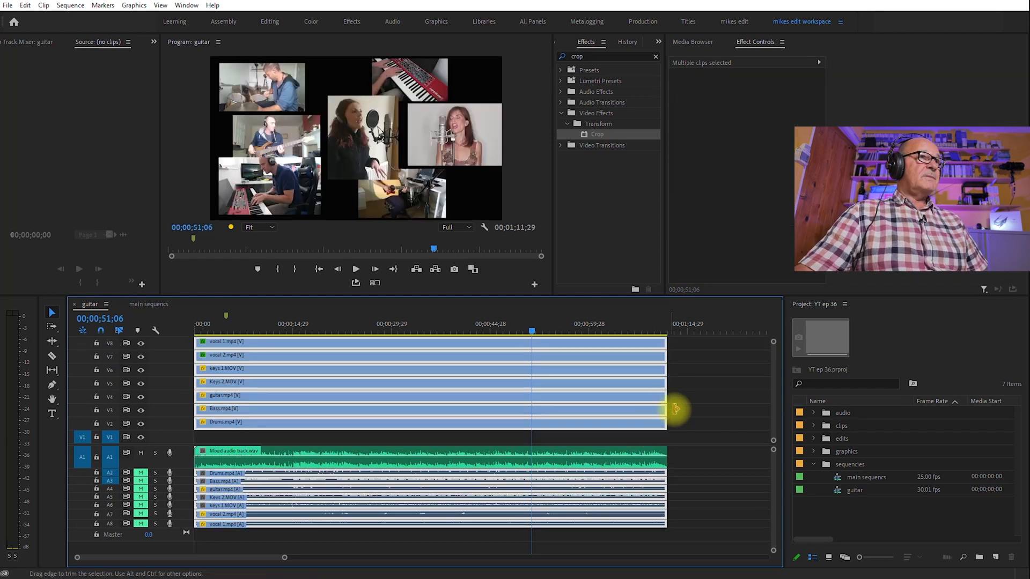
{"action": "left_click", "coordinate": [812, 451]}
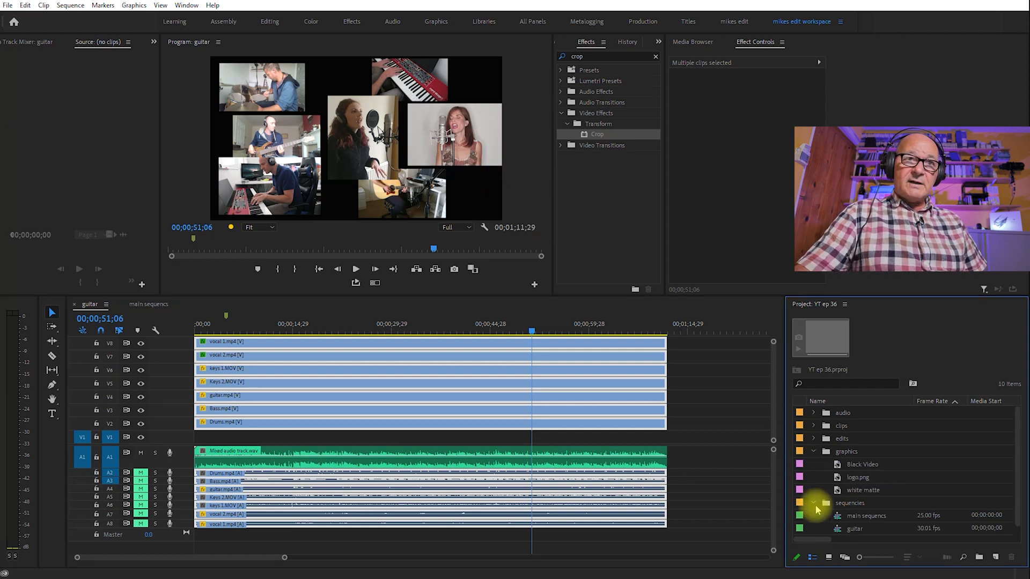
{"action": "left_click_drag", "start_coordinate": [840, 490], "coordinate": [7, 451]}
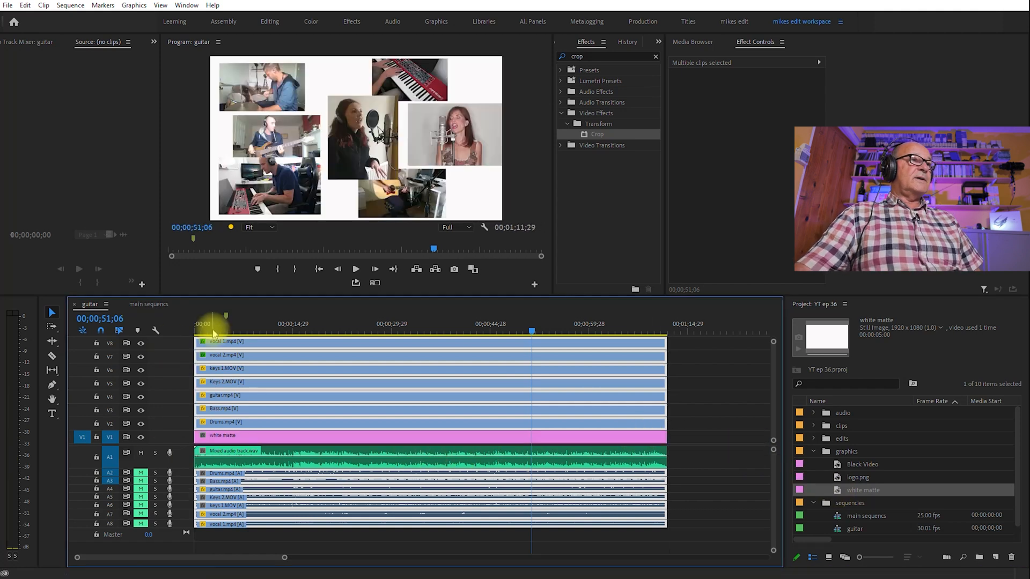
{"action": "left_click_drag", "start_coordinate": [230, 326], "coordinate": [555, 320]}
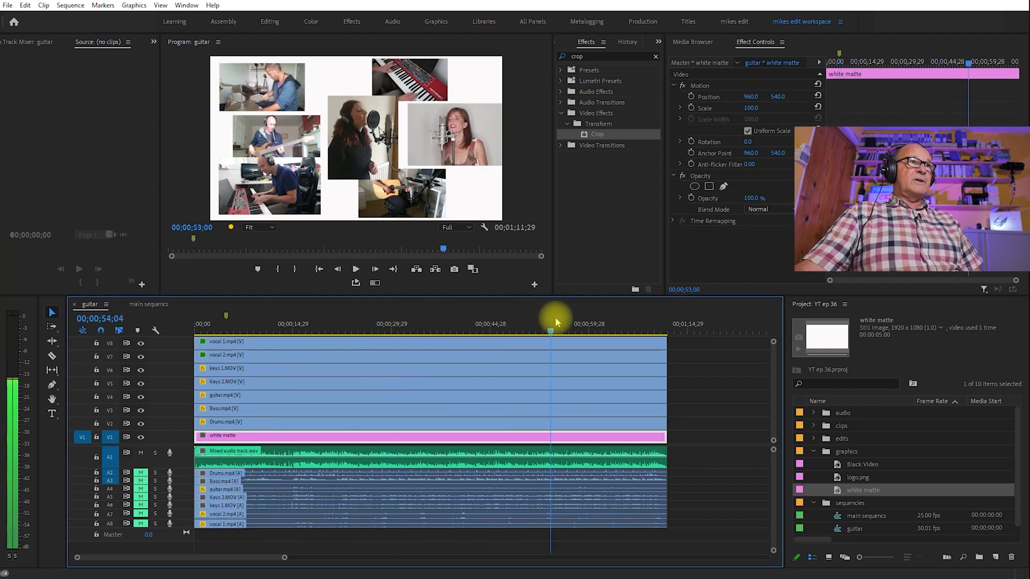
{"action": "mouse_move", "coordinate": [621, 321]}
{"action": "left_mouse_down"}
{"action": "mouse_move", "coordinate": [630, 314]}
{"action": "mouse_move", "coordinate": [602, 325]}
{"action": "left_mouse_up"}
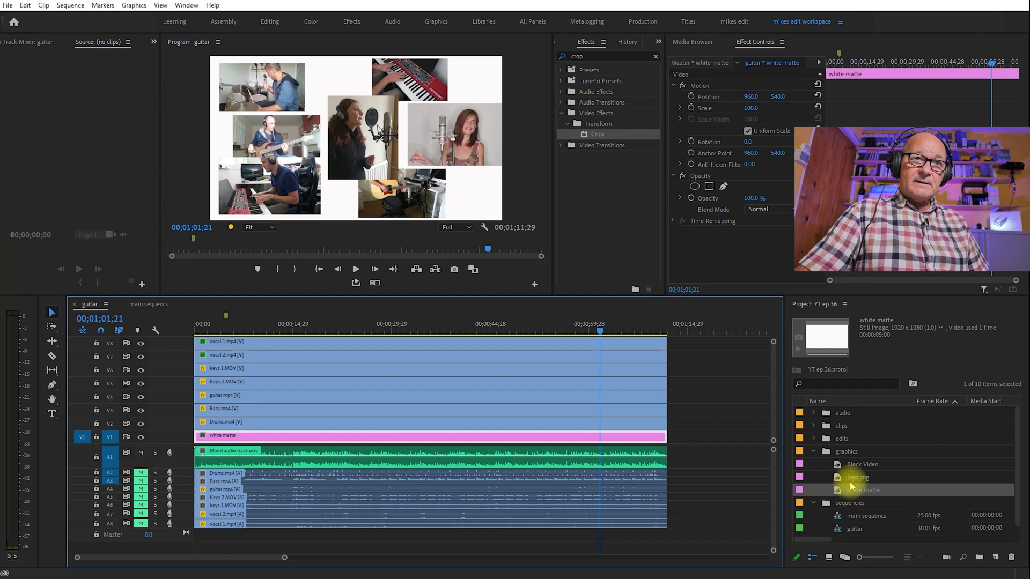
- Add logo.png on a new track above vocal 1.mp4, spanning the full length of the clips
{"action": "left_click", "coordinate": [839, 481]}
{"action": "left_click_drag", "start_coordinate": [835, 478], "coordinate": [682, 354]}
{"action": "left_click_drag", "start_coordinate": [599, 296], "coordinate": [594, 229]}
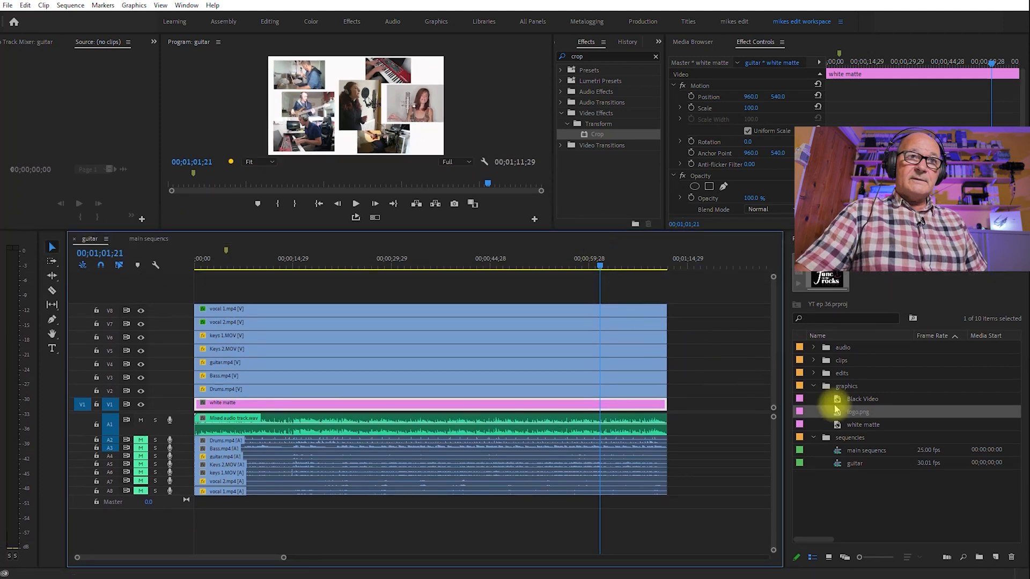
{"action": "left_click_drag", "start_coordinate": [839, 413], "coordinate": [172, 320]}
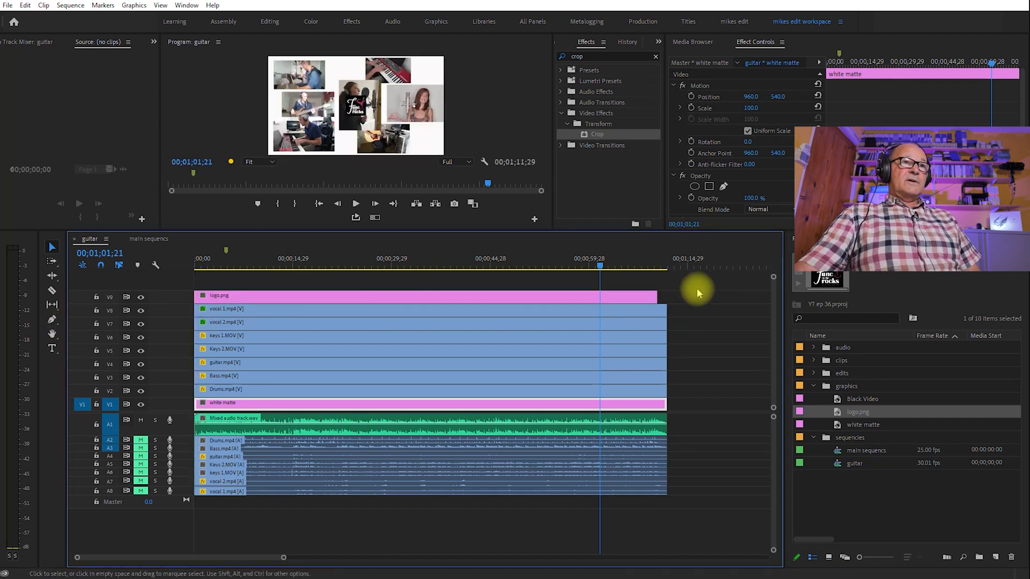
{"action": "left_click_drag", "start_coordinate": [650, 295], "coordinate": [667, 296]}
- At 00;00;41;18, position logo.png at 1782, 140 and enlarge the program preview to check it
{"action": "mouse_move", "coordinate": [467, 267]}
{"action": "left_mouse_down"}
{"action": "mouse_move", "coordinate": [416, 260]}
{"action": "mouse_move", "coordinate": [468, 263]}
{"action": "left_mouse_up"}
{"action": "left_click", "coordinate": [551, 296]}
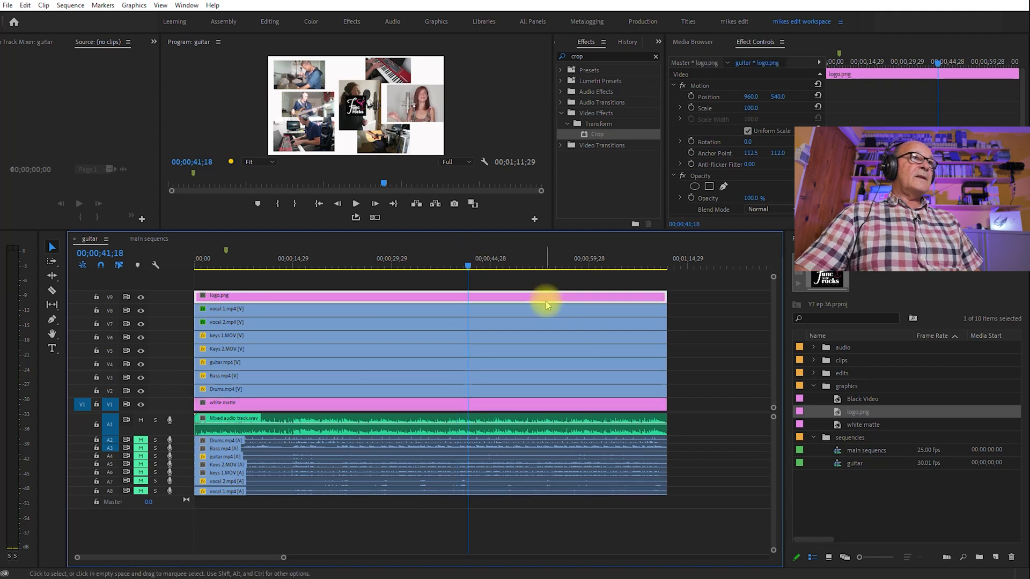
{"action": "left_click", "coordinate": [739, 96]}
{"action": "left_click_drag", "start_coordinate": [746, 97], "coordinate": [1019, 96]}
{"action": "left_click_drag", "start_coordinate": [781, 96], "coordinate": [580, 97]}
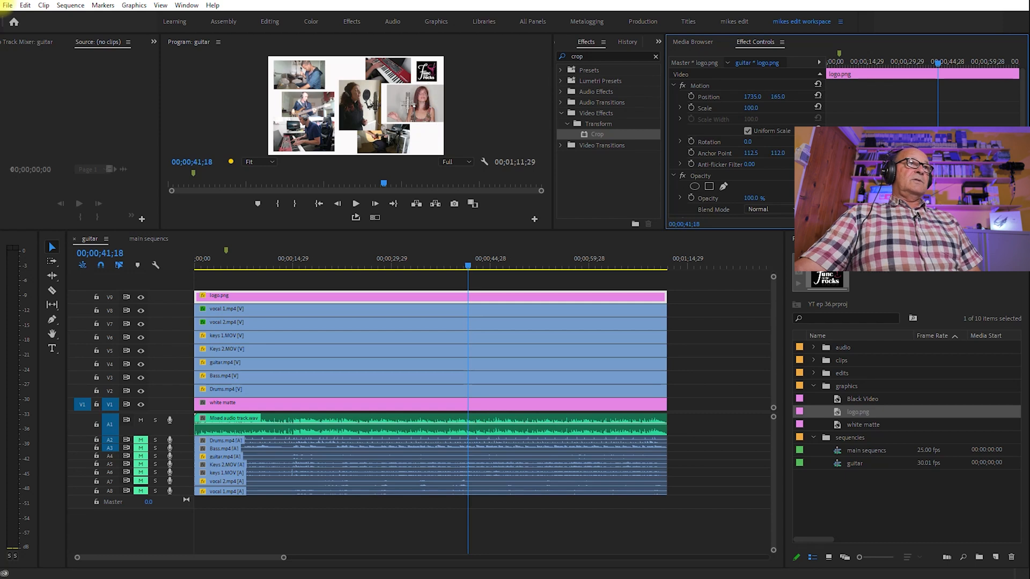
{"action": "left_click_drag", "start_coordinate": [753, 97], "coordinate": [756, 96]}
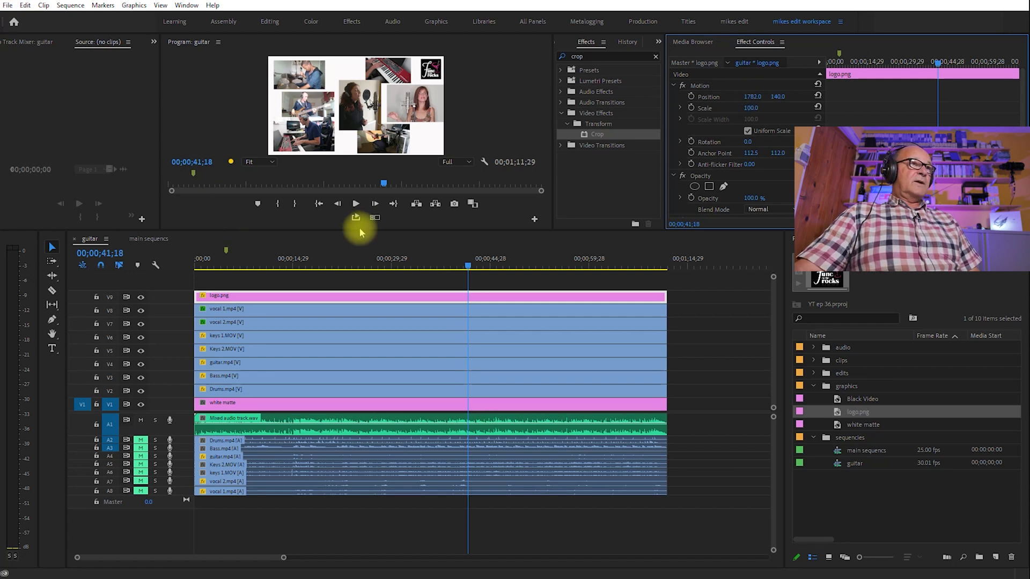
{"action": "left_click_drag", "start_coordinate": [359, 230], "coordinate": [330, 367]}
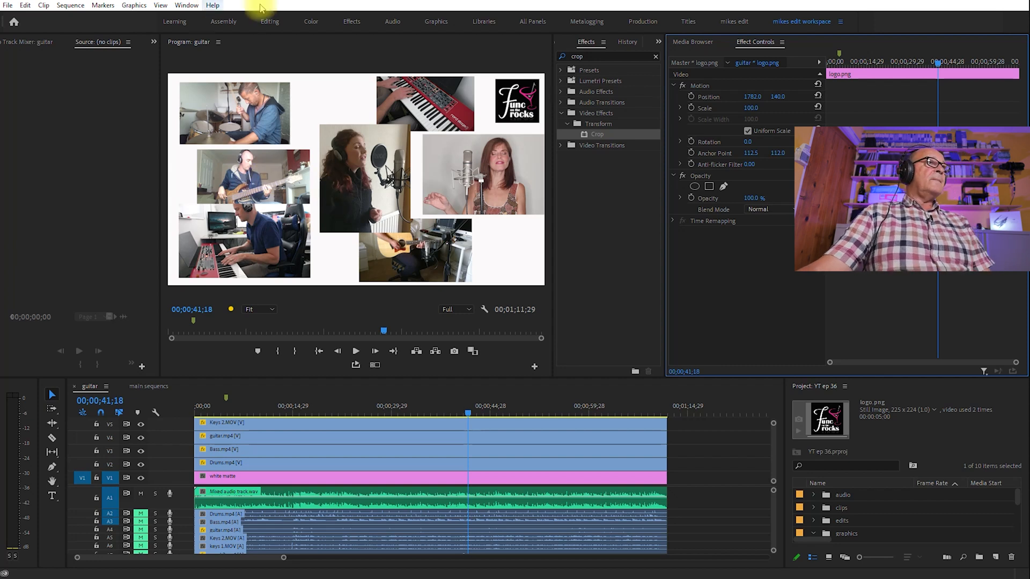
- Switch to the Color workspace and lower the highlights of Bass.mp4 to -100
{"action": "left_click", "coordinate": [306, 22]}
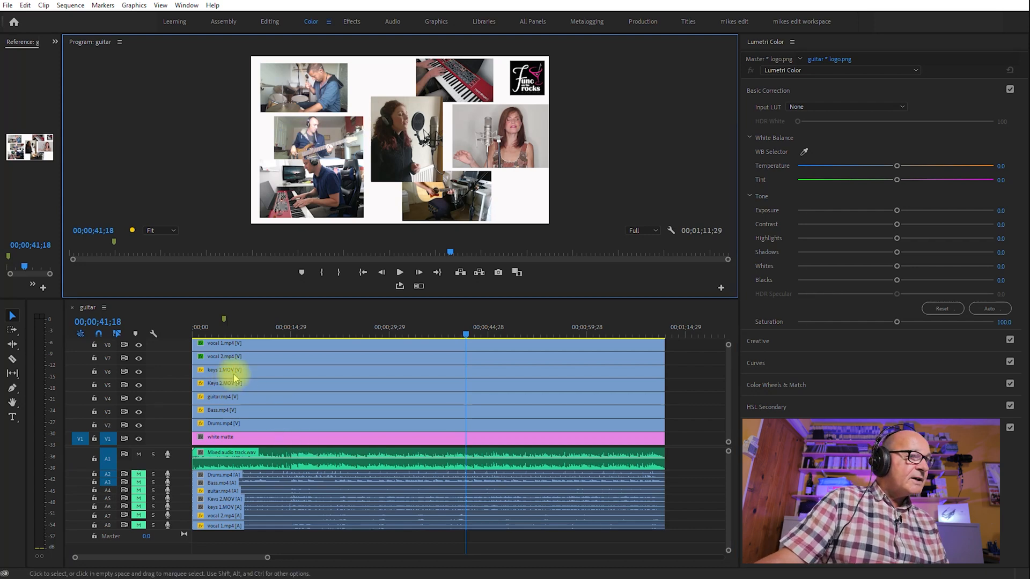
{"action": "left_click", "coordinate": [241, 413]}
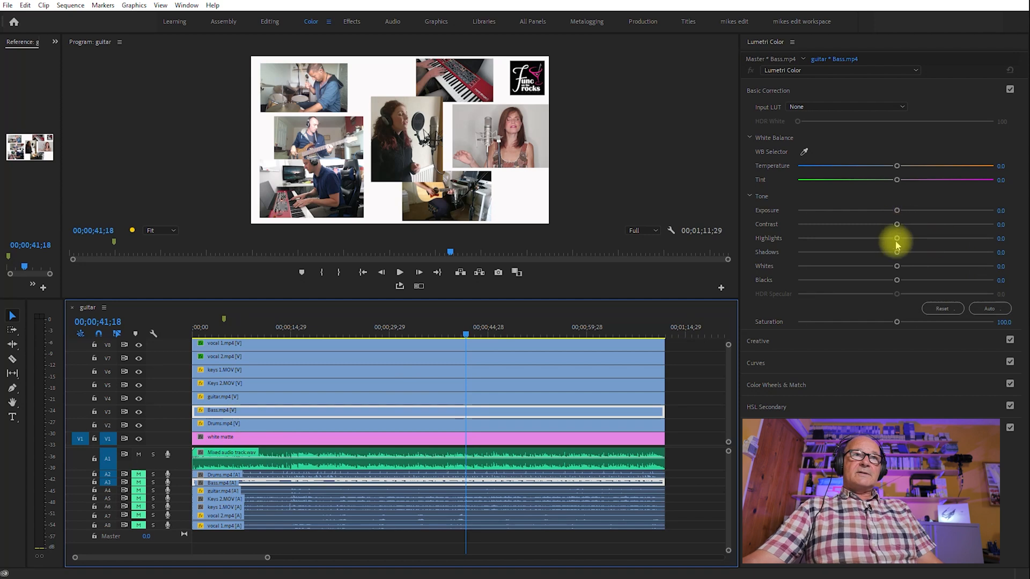
{"action": "left_click_drag", "start_coordinate": [896, 238], "coordinate": [770, 249]}
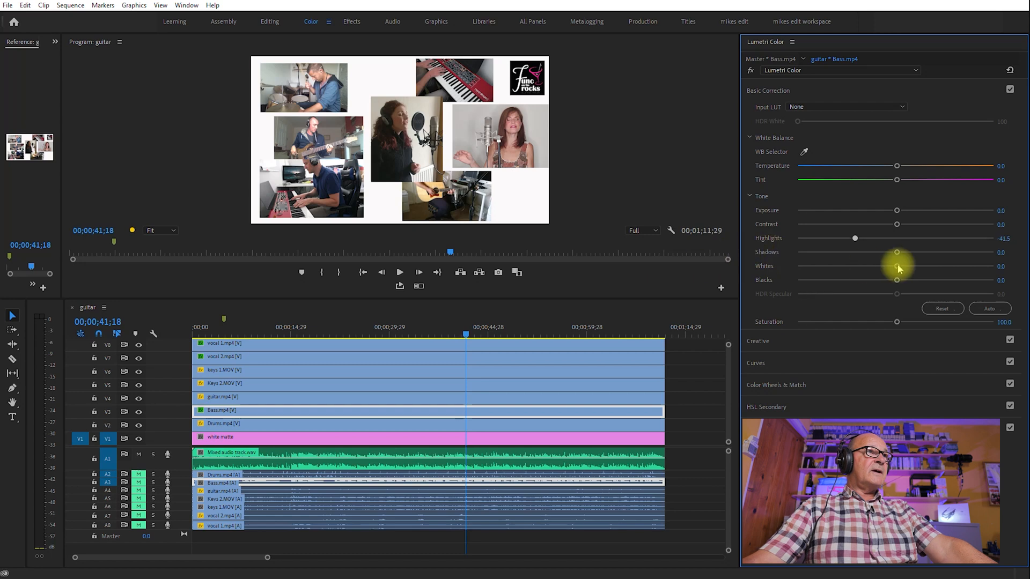
{"action": "left_click", "coordinate": [902, 238]}
{"action": "key", "text": "ctrl+z"}
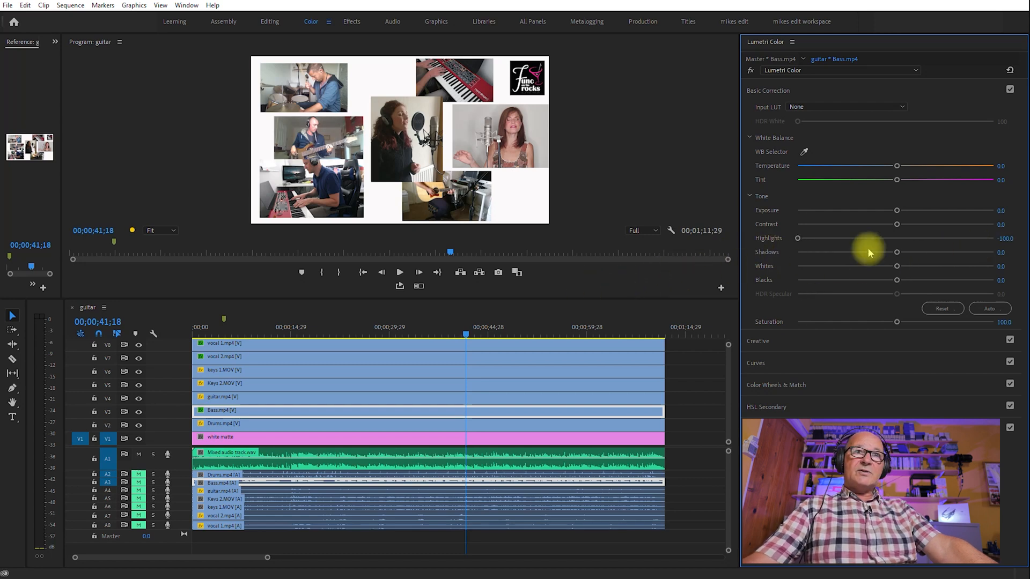
- Set the contrast of Bass.mp4 to 25.1 and its saturation to 110.4
{"action": "left_click_drag", "start_coordinate": [896, 224], "coordinate": [917, 228]}
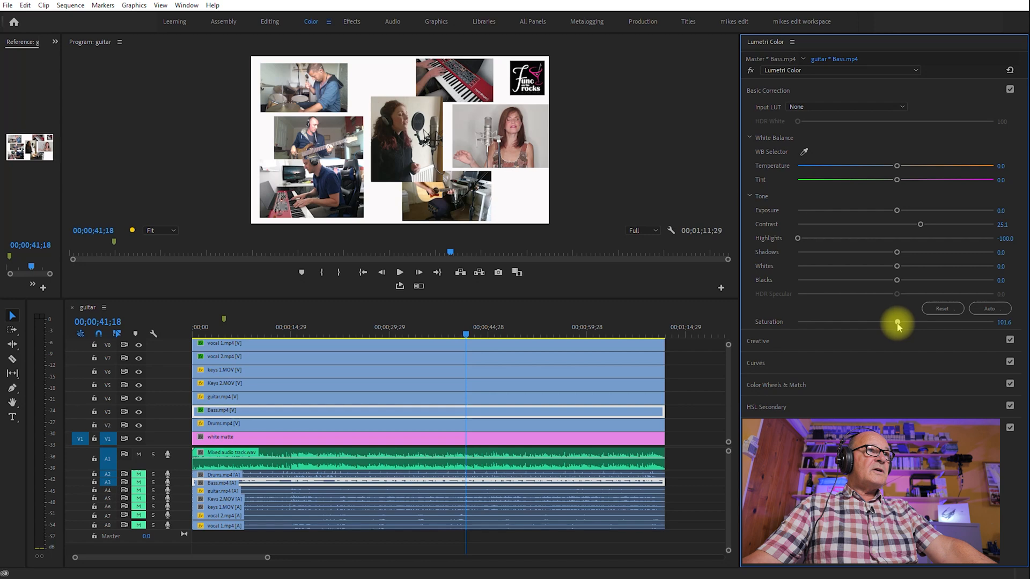
{"action": "left_click_drag", "start_coordinate": [898, 324], "coordinate": [914, 324]}
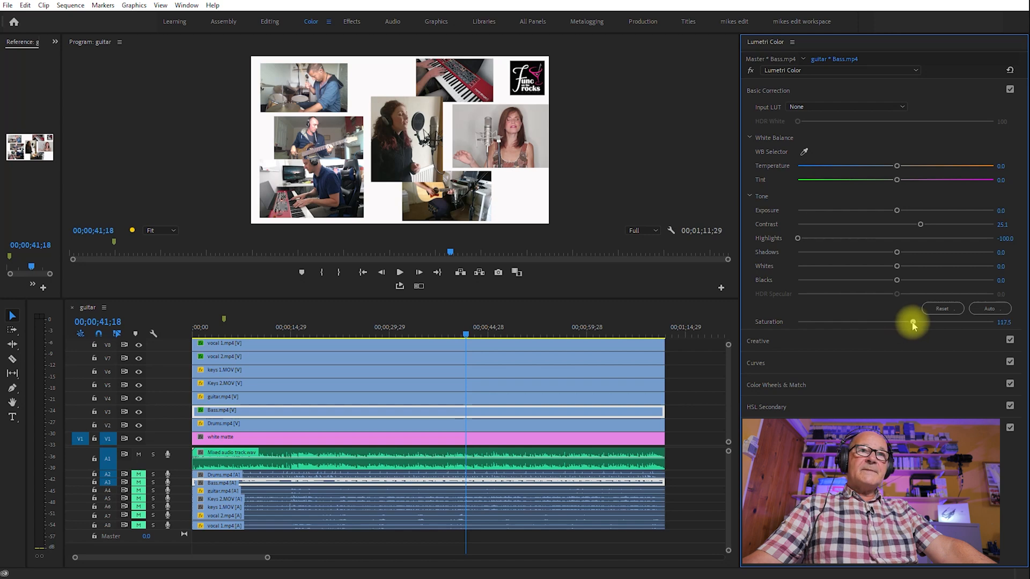
{"action": "left_click_drag", "start_coordinate": [913, 324], "coordinate": [906, 327]}
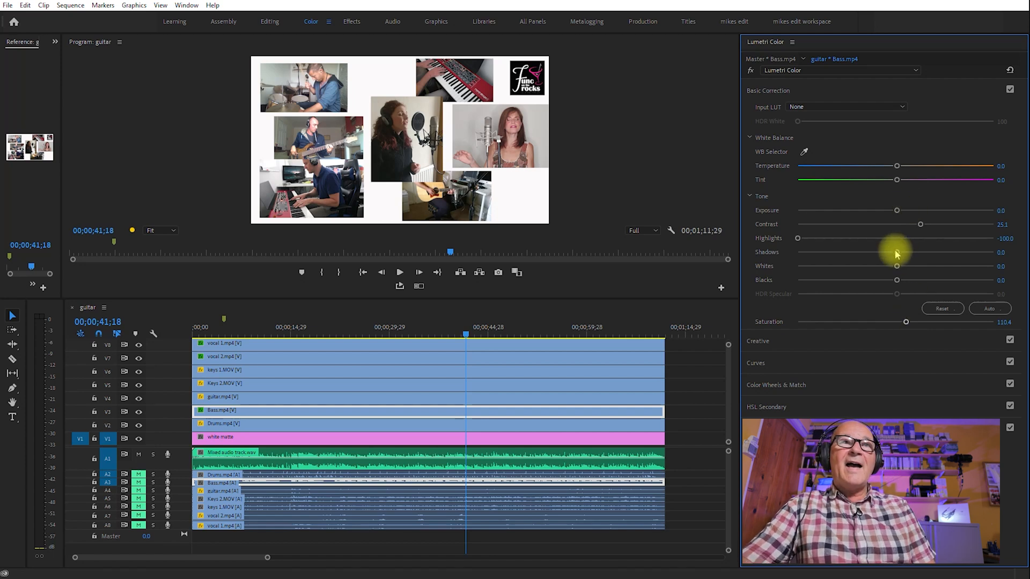
- Refine the tone of Bass.mp4 with shadows at -32.2, exposure at -0.1, contrast at 59.6 and highlights at -90.7
{"action": "left_click_drag", "start_coordinate": [896, 253], "coordinate": [864, 264]}
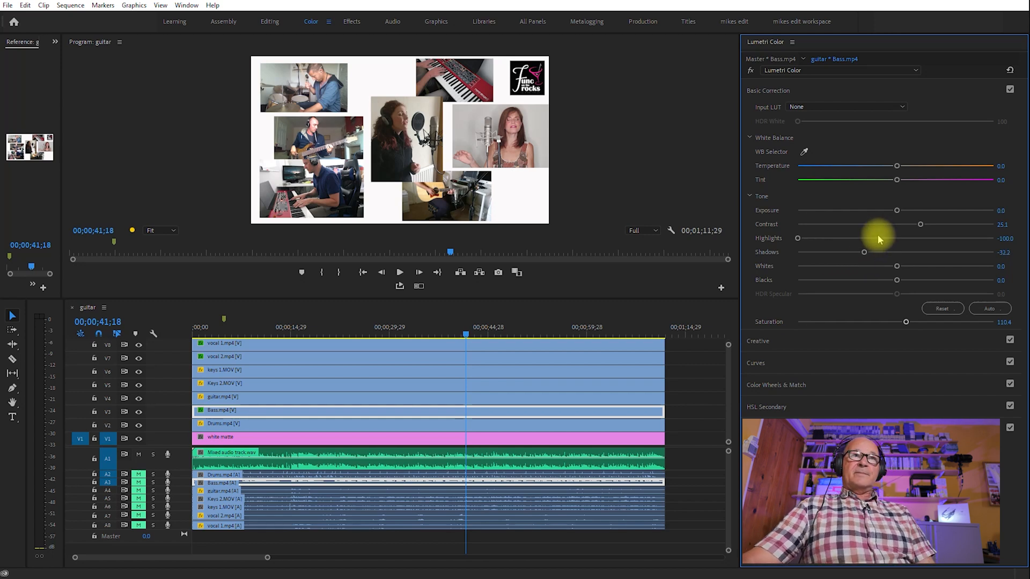
{"action": "left_click_drag", "start_coordinate": [895, 213], "coordinate": [954, 224]}
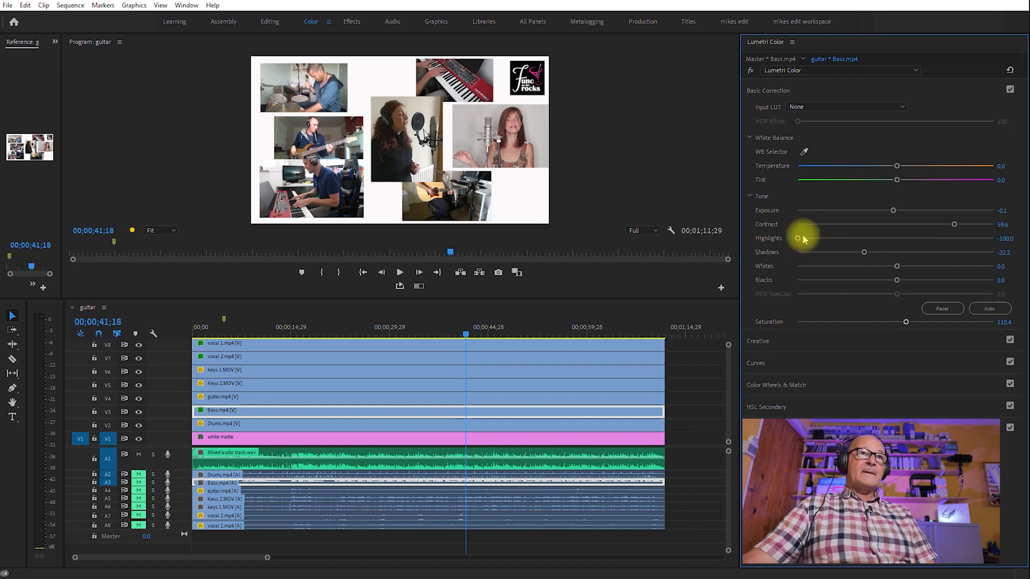
{"action": "left_click_drag", "start_coordinate": [797, 238], "coordinate": [807, 238]}
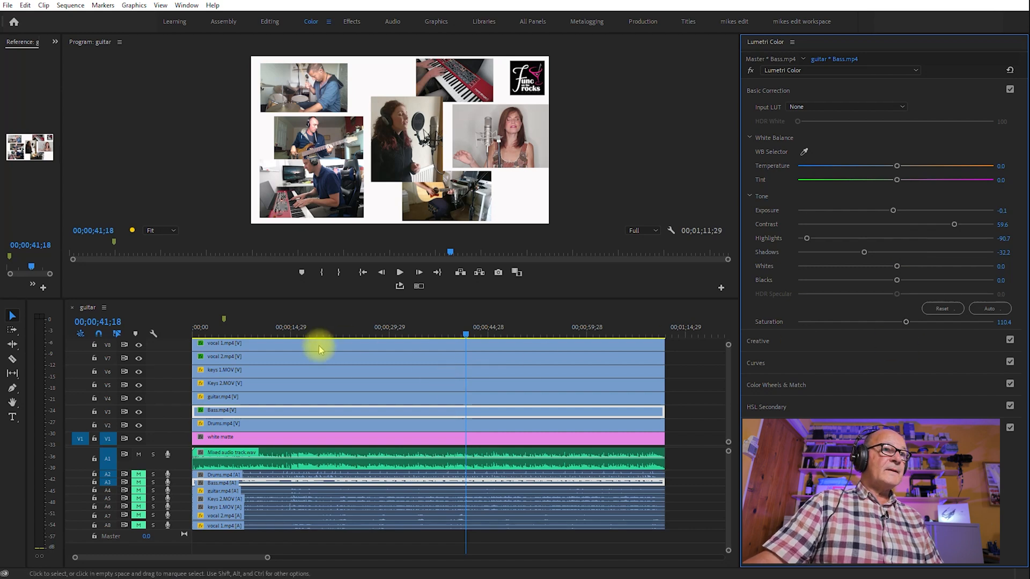
- Scrub through the arrangement and play a few seconds up to 00;00;29;18 to check the Bass.mp4 colour correction
{"action": "left_click", "coordinate": [410, 319]}
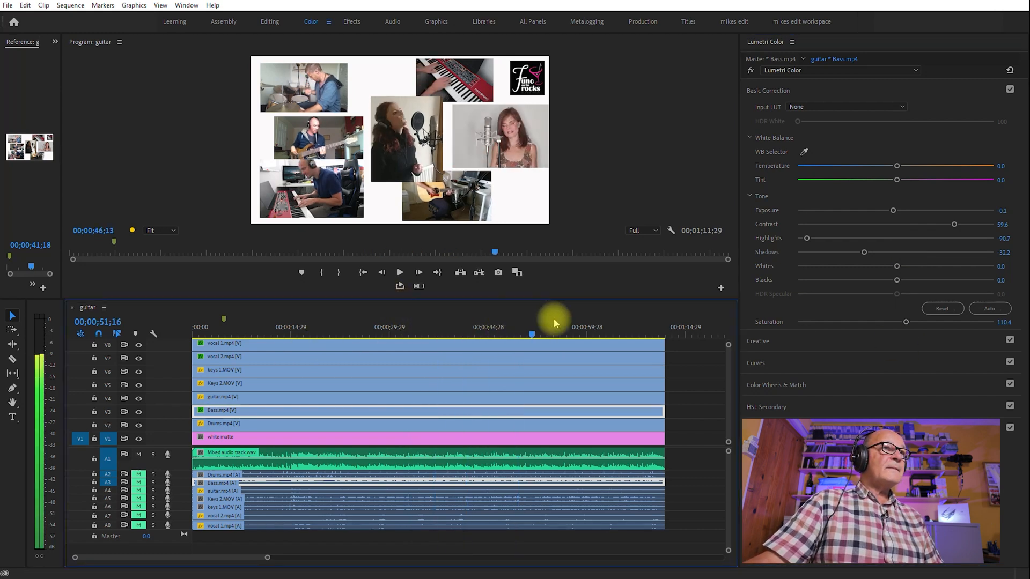
{"action": "left_click", "coordinate": [352, 336]}
{"action": "key", "text": "space"}
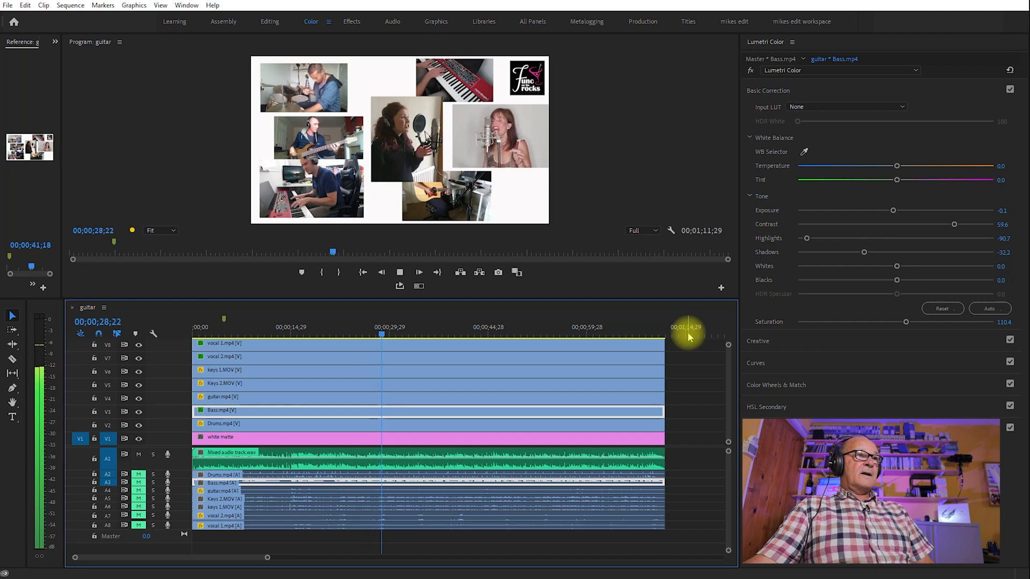
{"action": "key", "text": "space"}
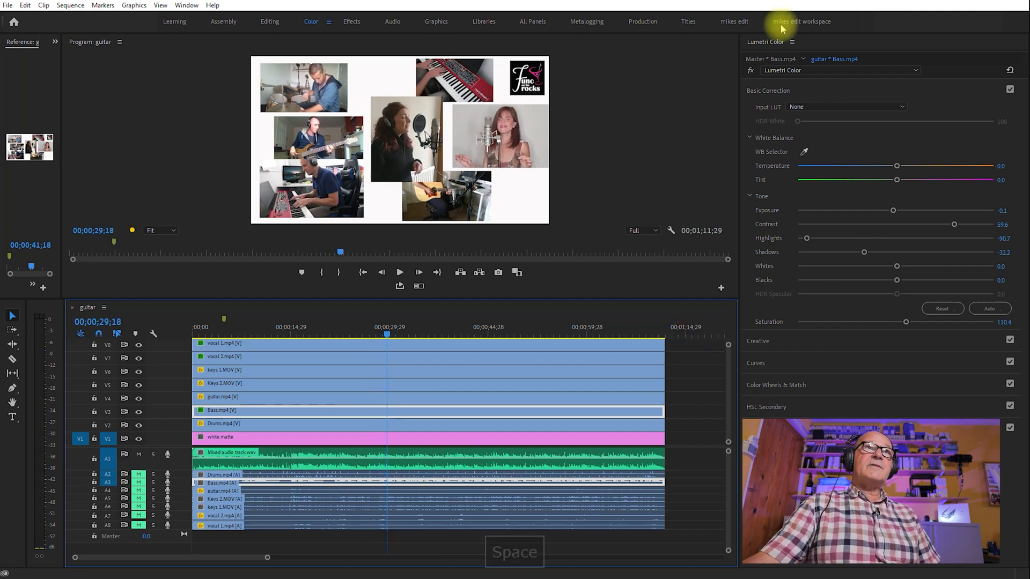
- Return to the mikes edit workspace with a taller timeline and open the main sequence at 00:00:25:05
{"action": "left_click", "coordinate": [798, 22]}
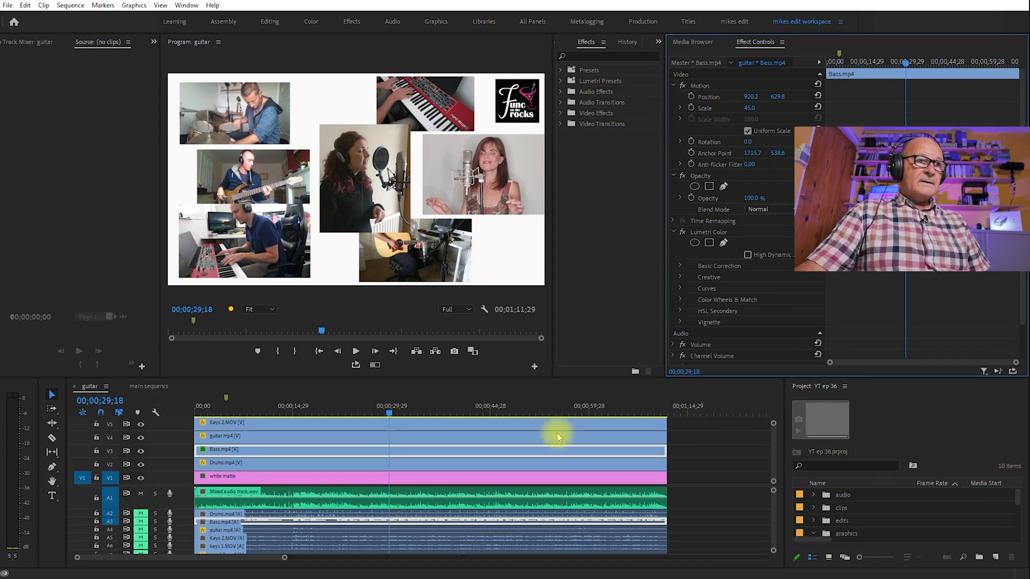
{"action": "left_click_drag", "start_coordinate": [441, 378], "coordinate": [437, 289]}
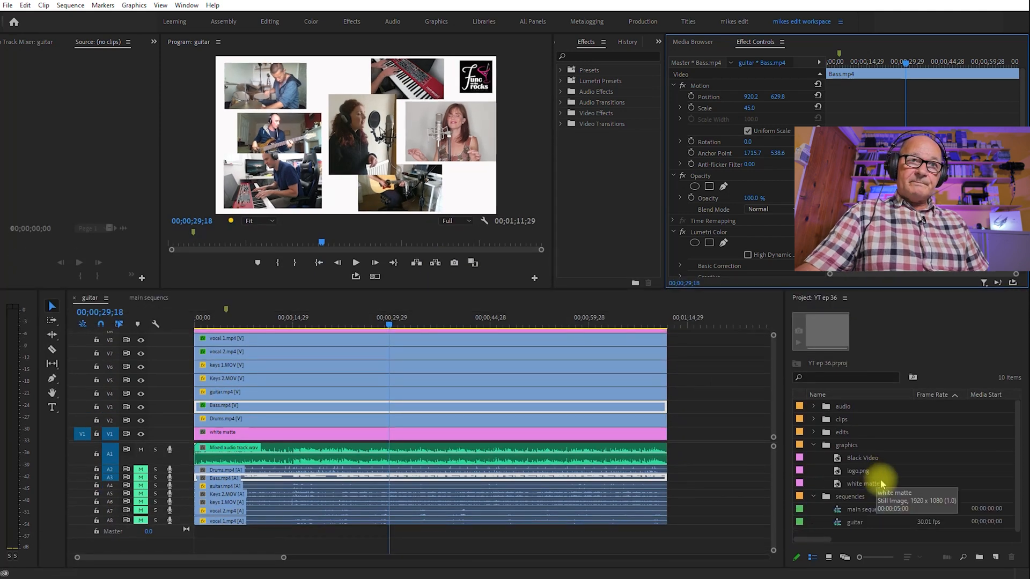
{"action": "left_click", "coordinate": [852, 496]}
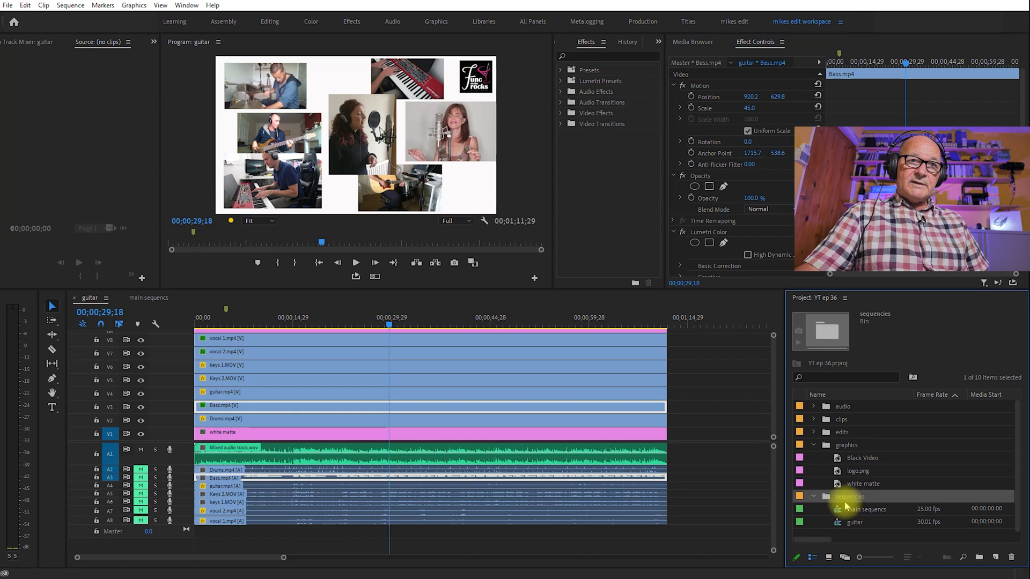
{"action": "left_click", "coordinate": [812, 497]}
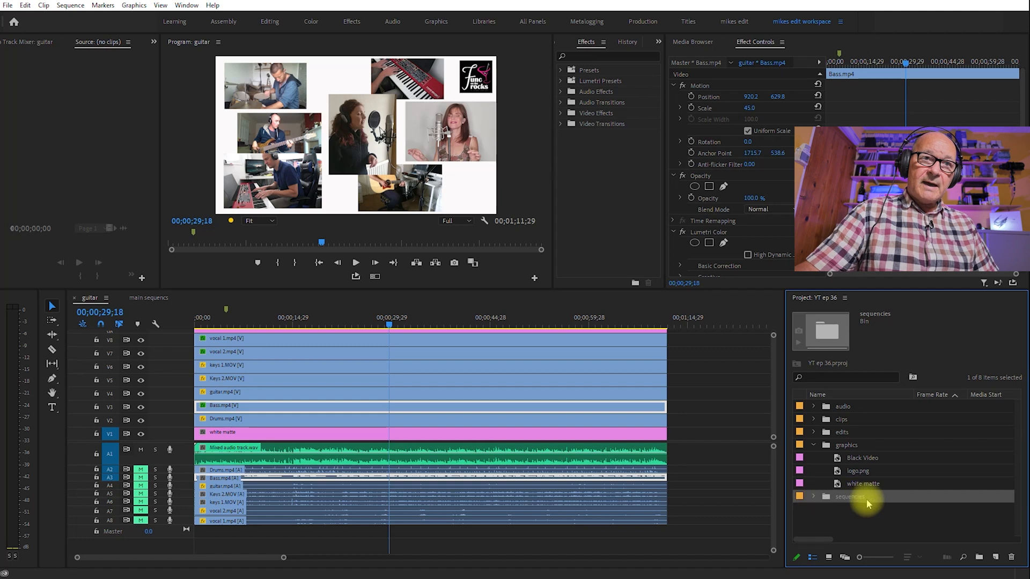
{"action": "left_click", "coordinate": [813, 498]}
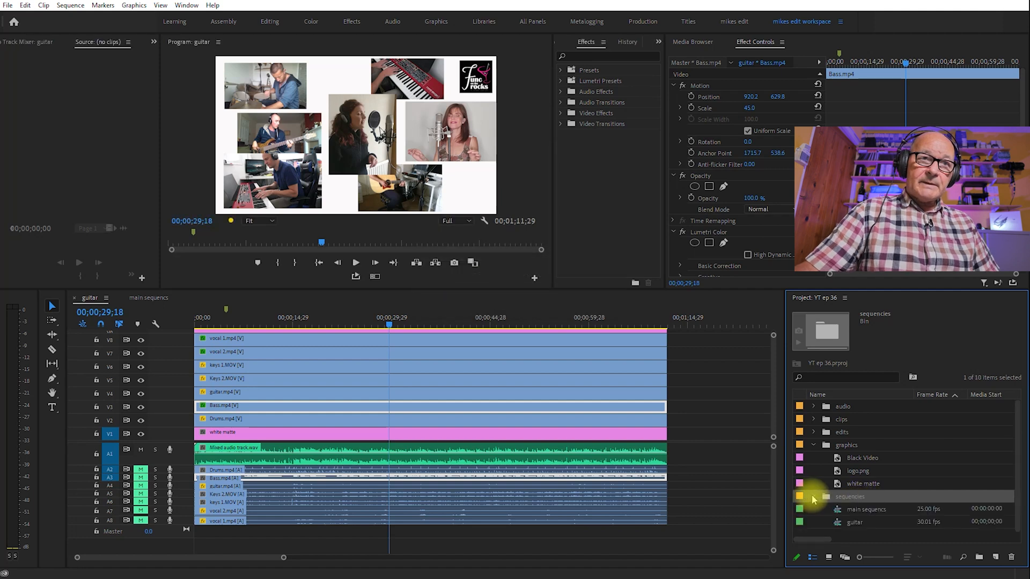
{"action": "double_click", "coordinate": [853, 509]}
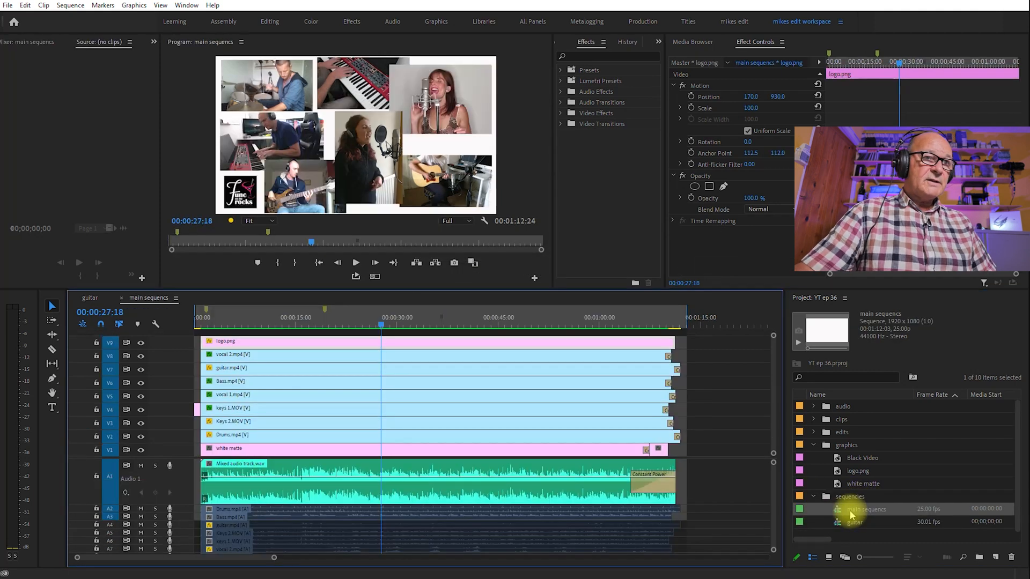
{"action": "left_click_drag", "start_coordinate": [708, 319], "coordinate": [366, 368]}
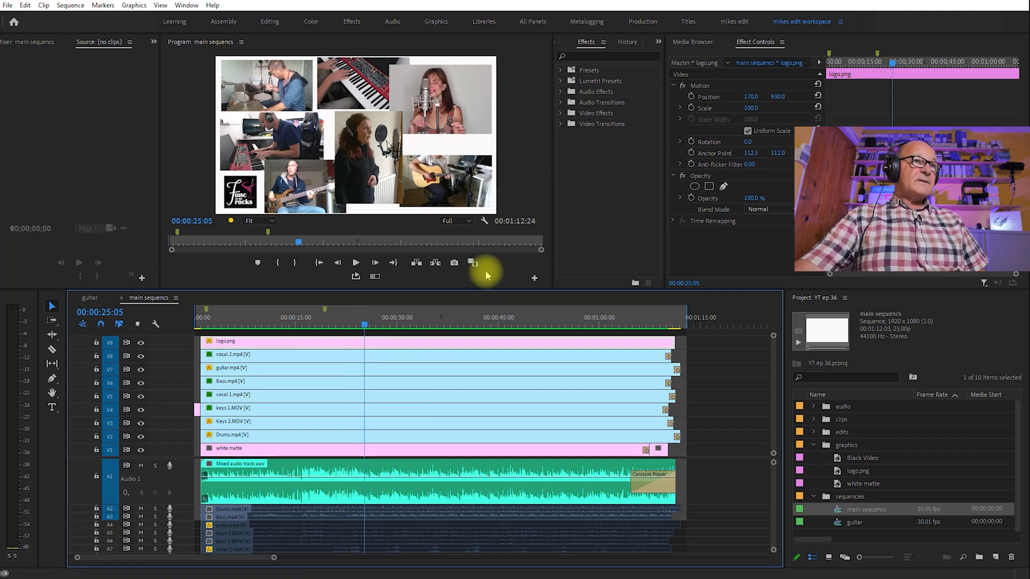
- Enlarge the program preview and export the main sequence as H.264 video with the YouTube 1080p Full HD preset
{"action": "left_click_drag", "start_coordinate": [476, 289], "coordinate": [474, 363]}
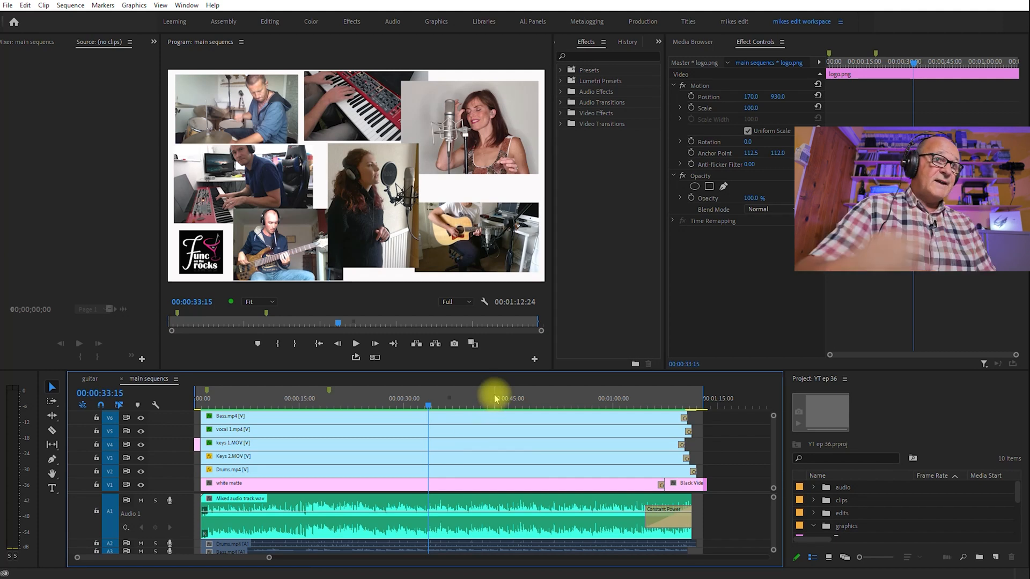
{"action": "left_click", "coordinate": [8, 5]}
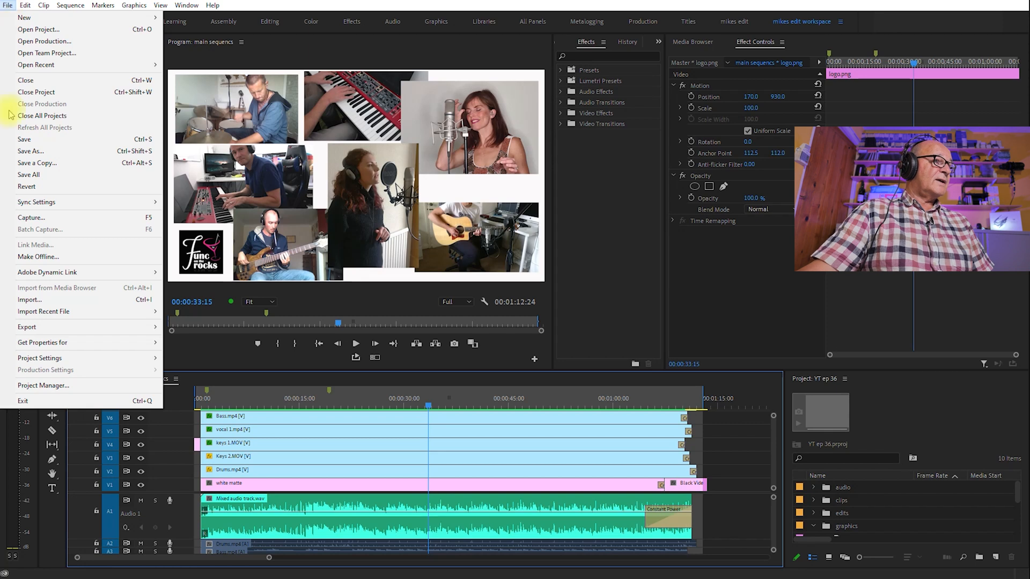
{"action": "mouse_move", "coordinate": [75, 325]}
{"action": "left_click", "coordinate": [182, 328]}
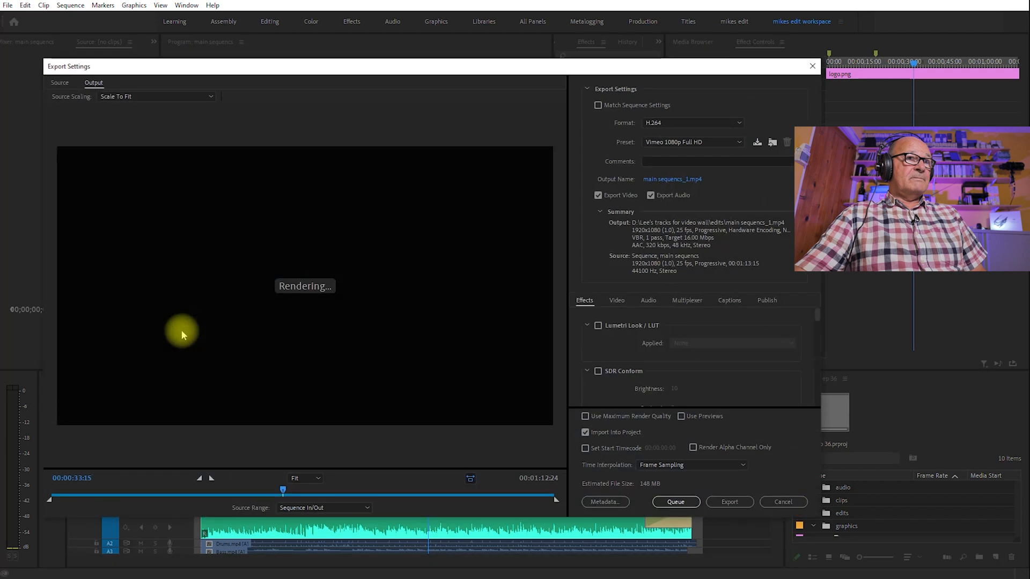
{"action": "left_click", "coordinate": [719, 141]}
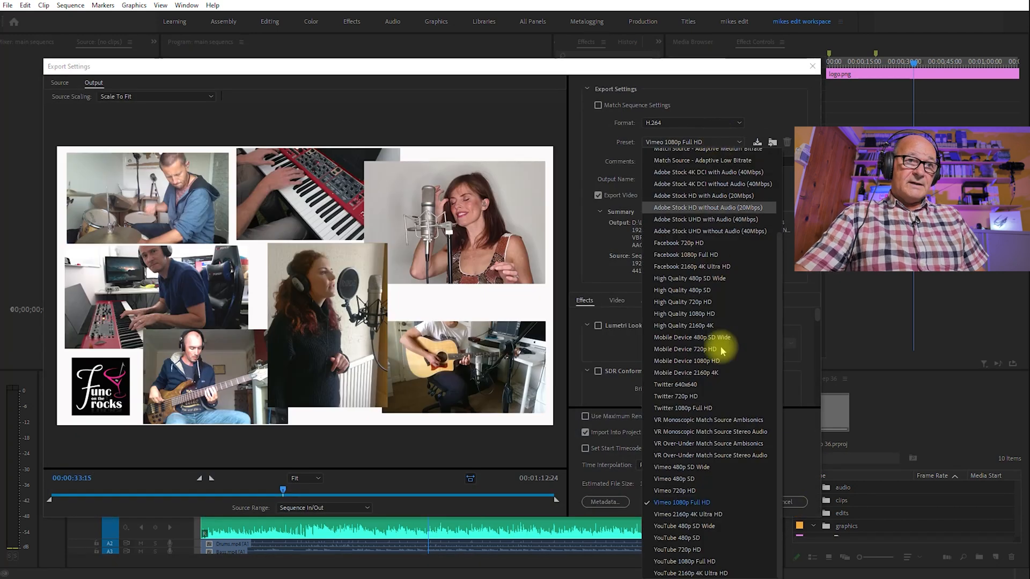
{"action": "left_click", "coordinate": [704, 560]}
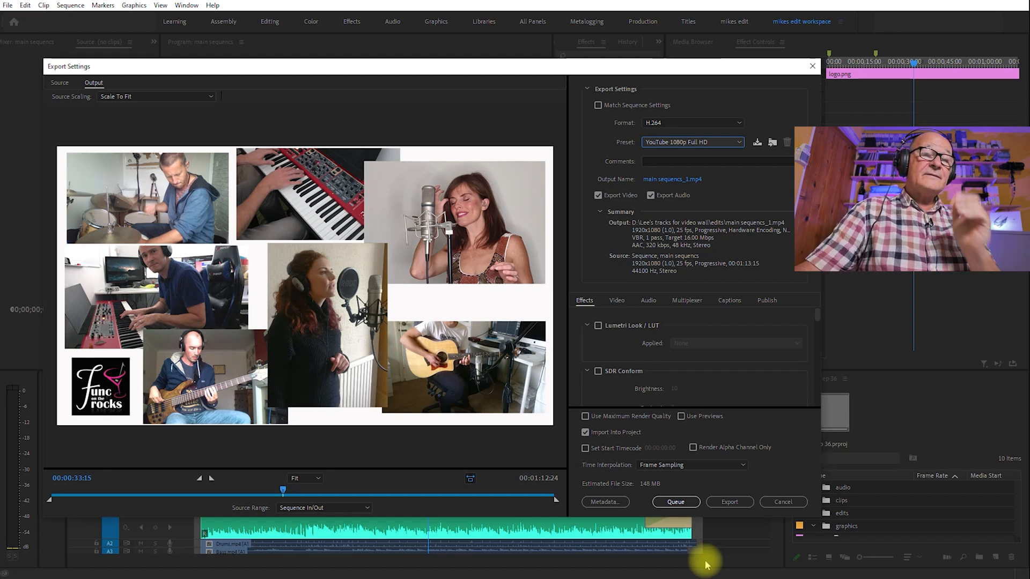
{"action": "left_click", "coordinate": [730, 503]}
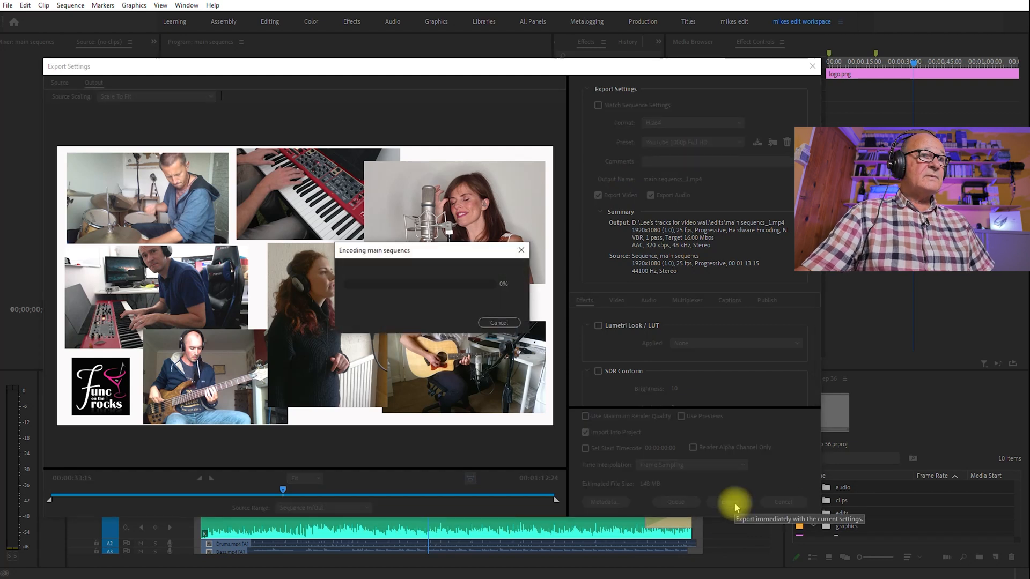